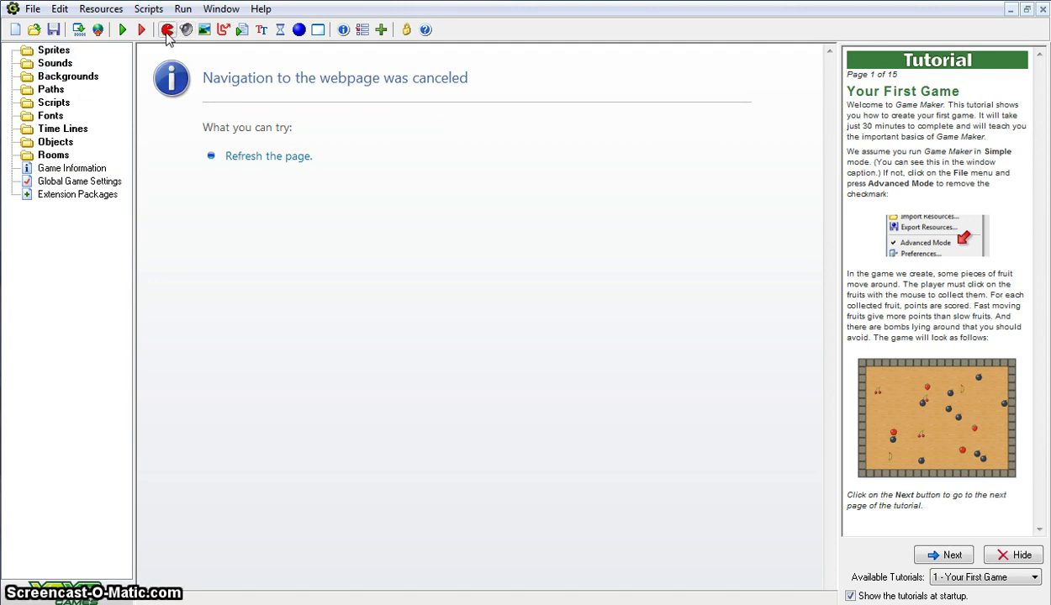
Create a new sprite and arrange its properties window
{"action": "left_click", "coordinate": [167, 32]}
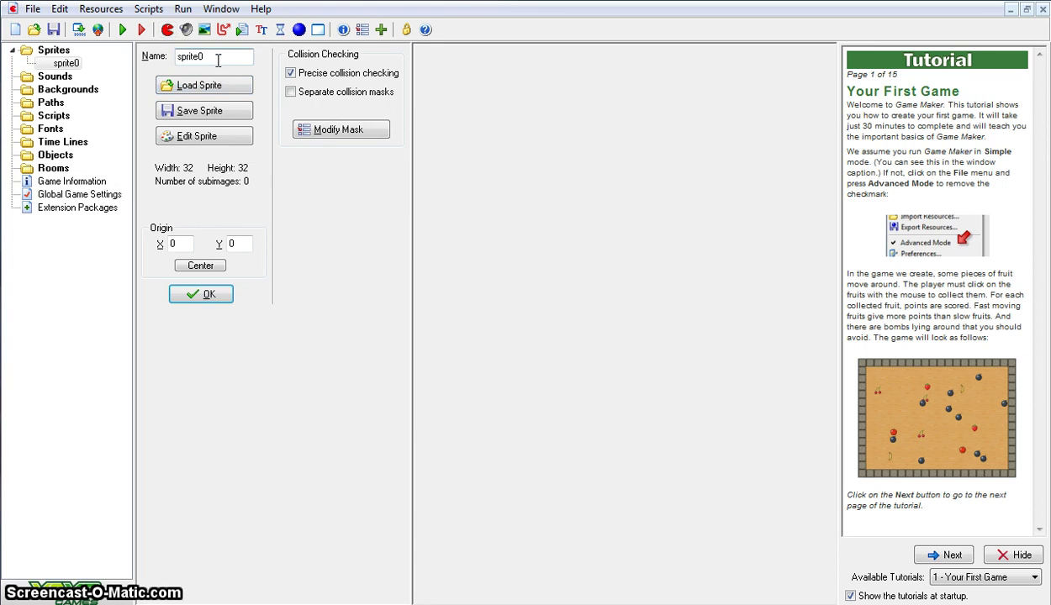
{"action": "left_click", "coordinate": [1027, 10]}
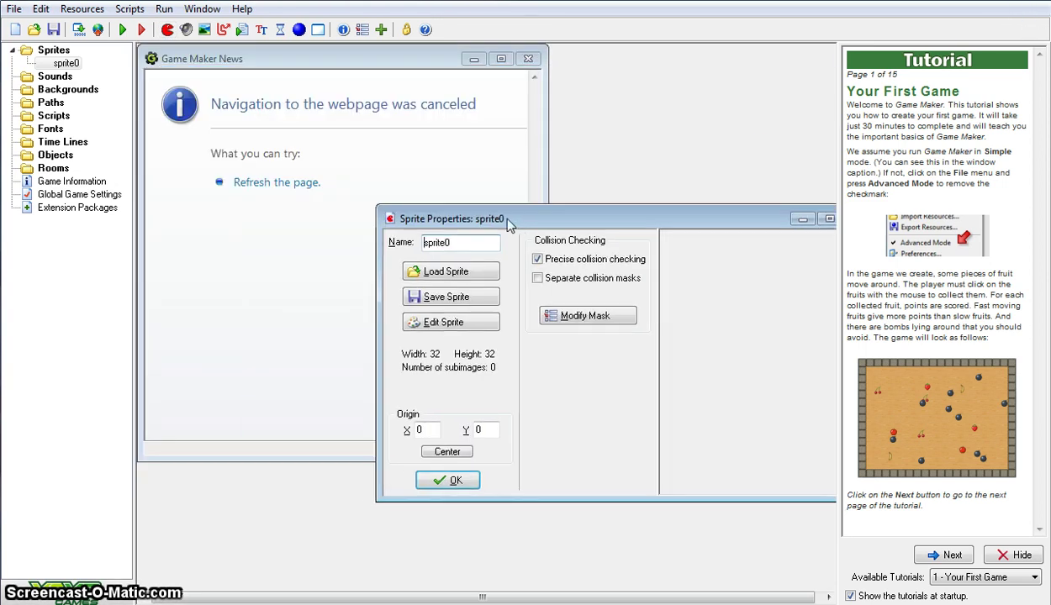
{"action": "left_click_drag", "start_coordinate": [493, 179], "coordinate": [428, 113]}
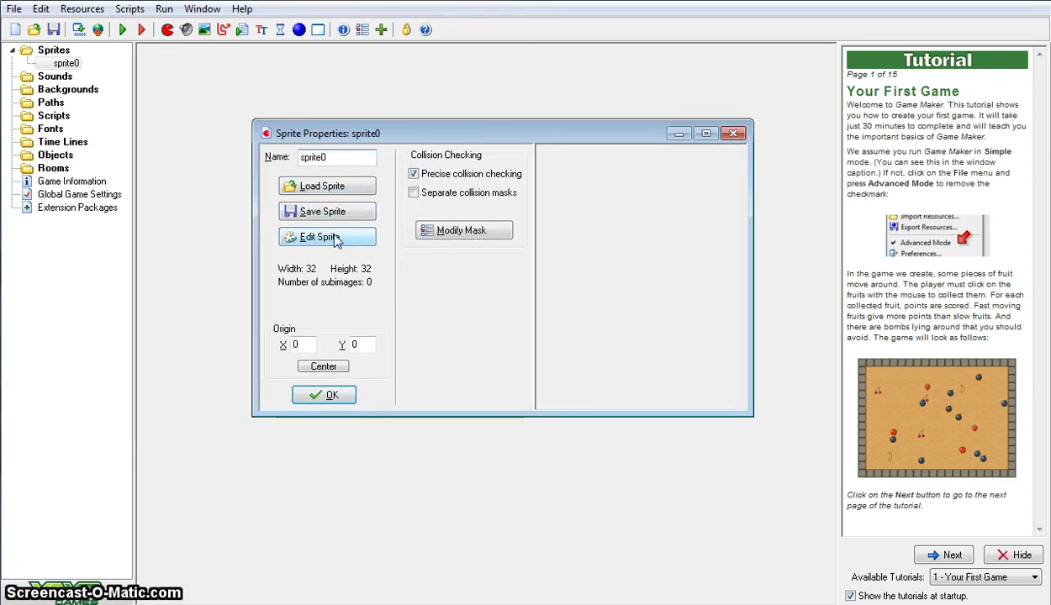
{"action": "left_click", "coordinate": [333, 237]}
{"action": "left_click", "coordinate": [740, 10]}
{"action": "left_click", "coordinate": [337, 187]}
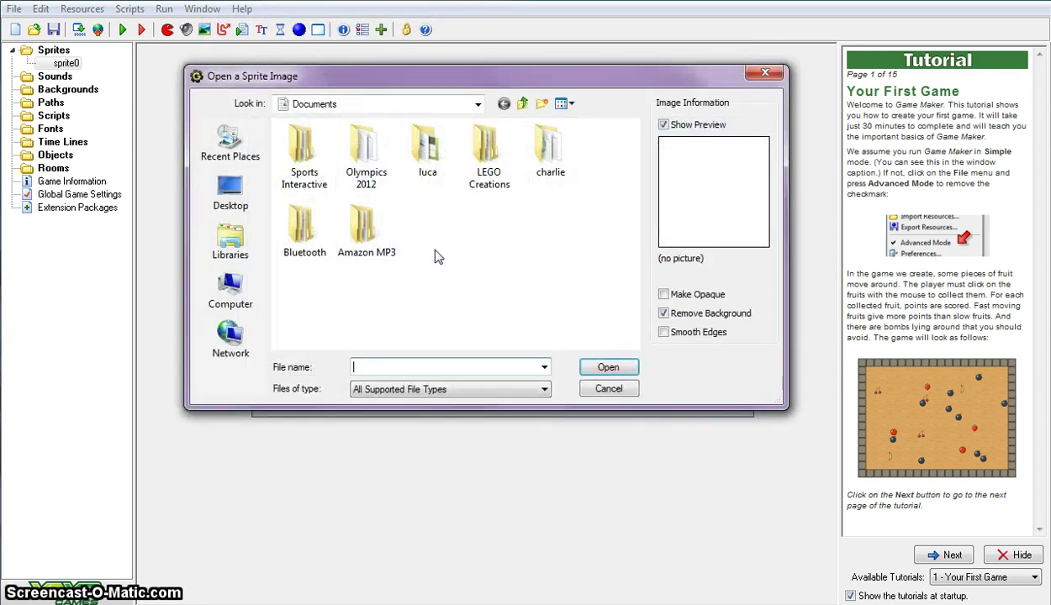
{"action": "left_click", "coordinate": [771, 77]}
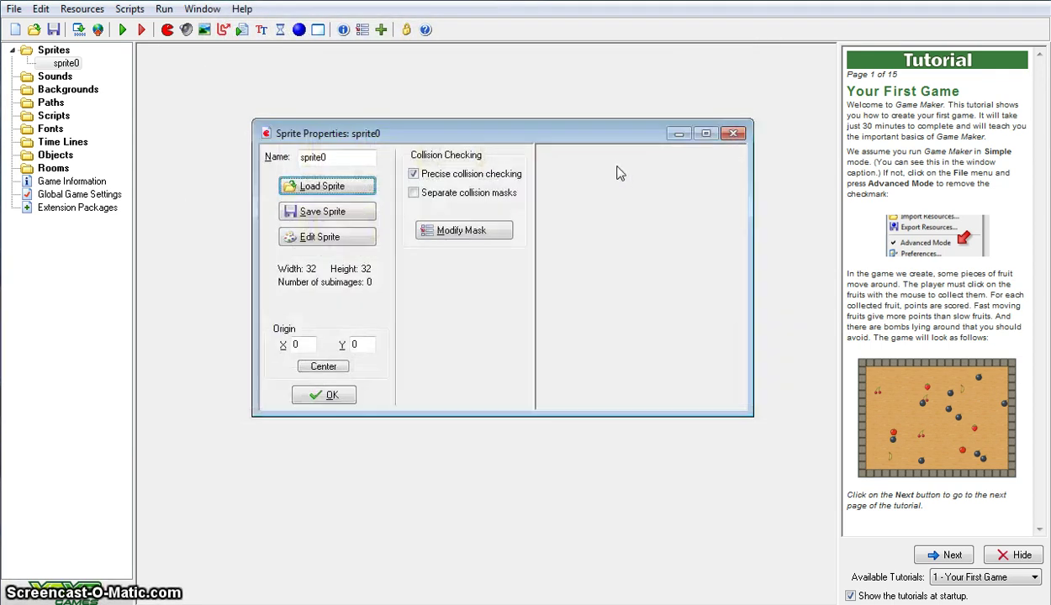
Load the ball_soccer image from the Bouncing Balls folder and name the sprite Player
{"action": "left_click", "coordinate": [327, 190]}
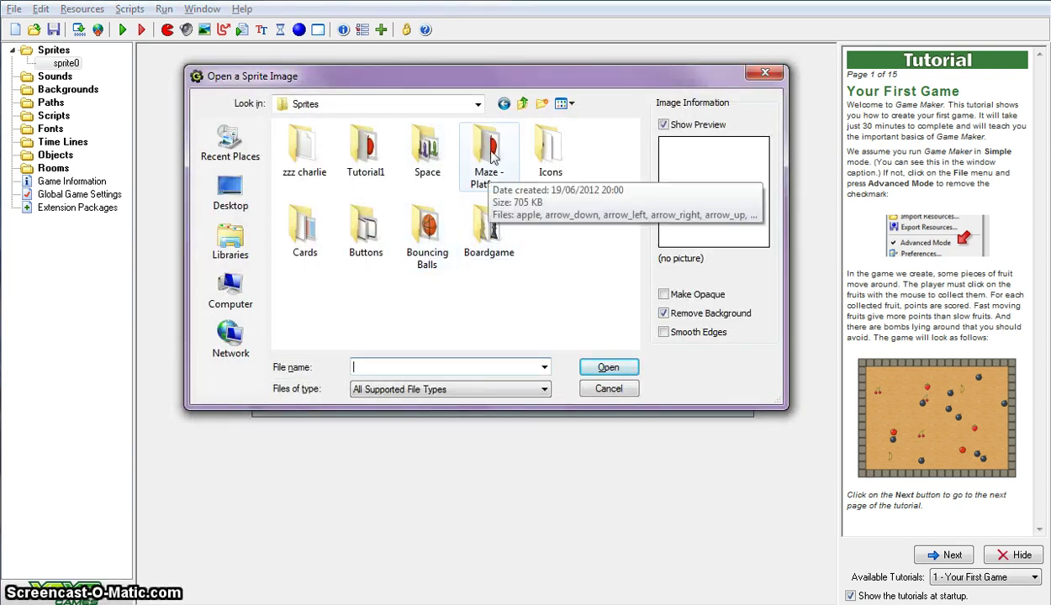
{"action": "double_click", "coordinate": [489, 178]}
{"action": "scroll", "coordinate": [338, 191], "scroll_direction": "down", "scroll_amount": 5}
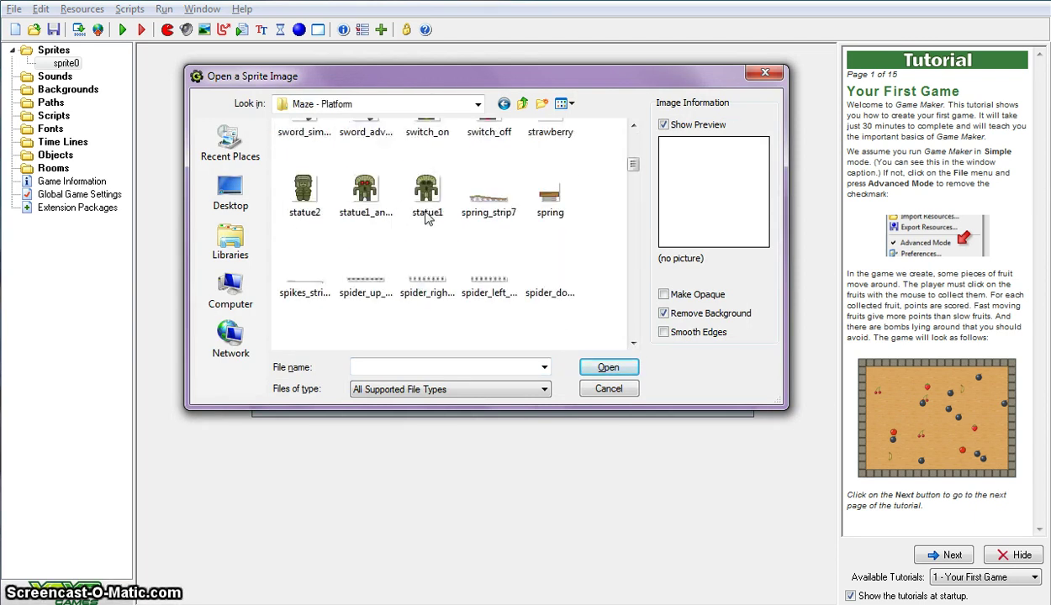
{"action": "scroll", "coordinate": [428, 225], "scroll_direction": "down", "scroll_amount": 3}
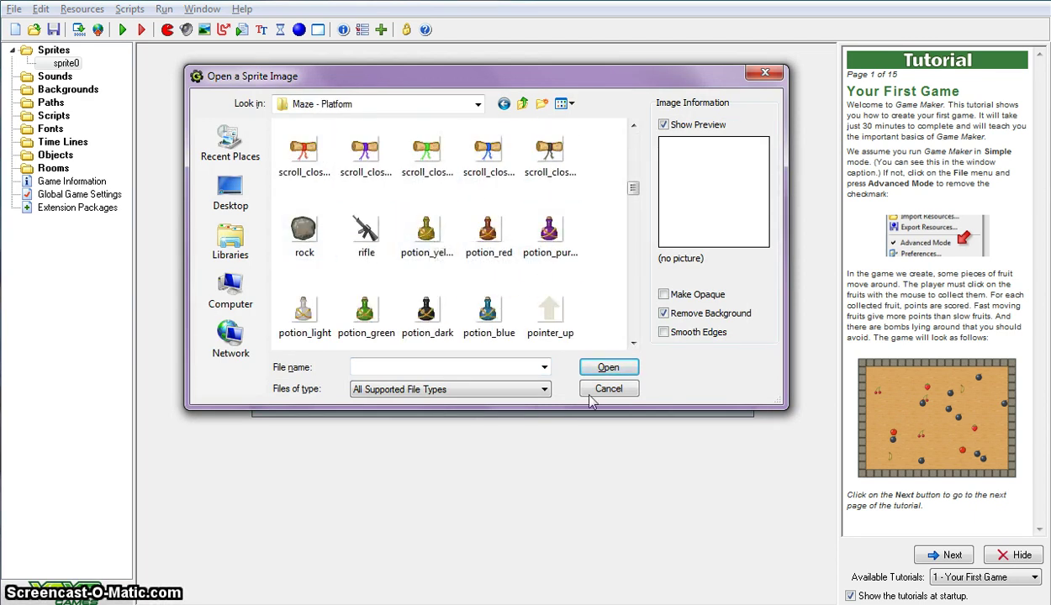
{"action": "left_click", "coordinate": [522, 105]}
{"action": "double_click", "coordinate": [412, 220]}
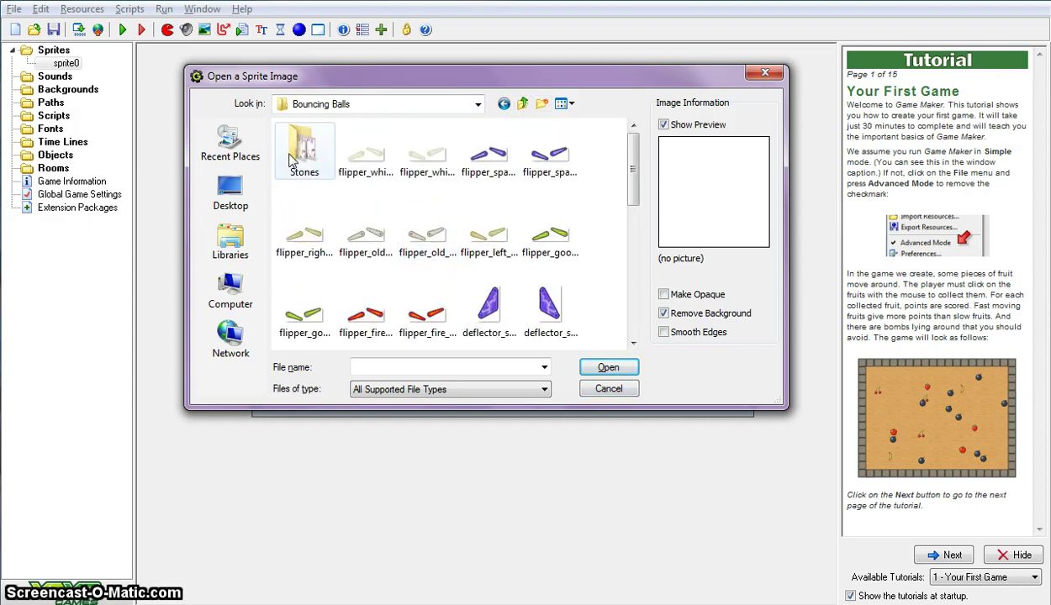
{"action": "scroll", "coordinate": [395, 184], "scroll_direction": "down", "scroll_amount": 4}
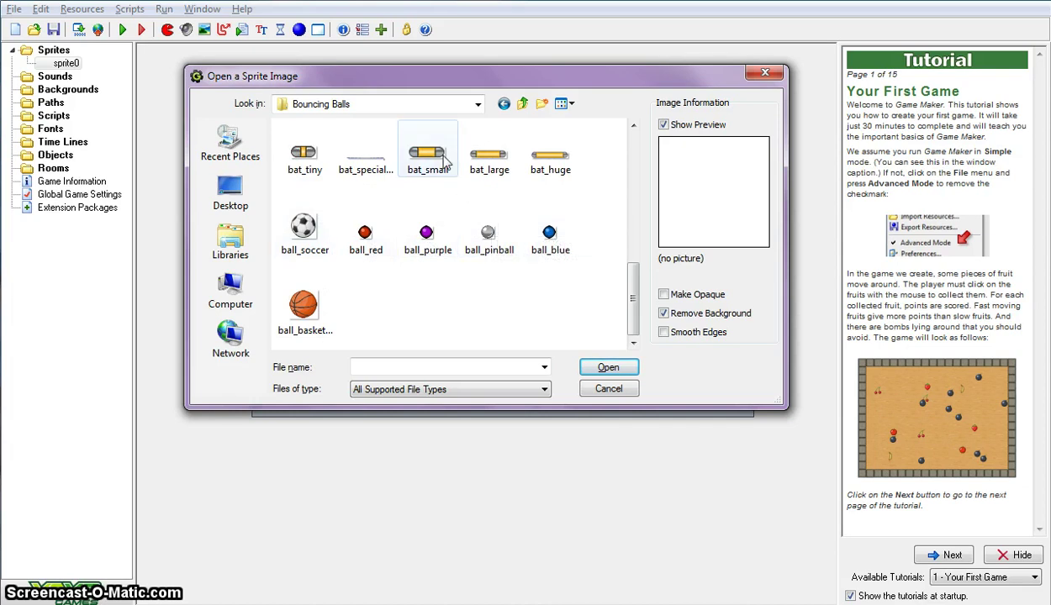
{"action": "scroll", "coordinate": [403, 181], "scroll_direction": "up", "scroll_amount": 3}
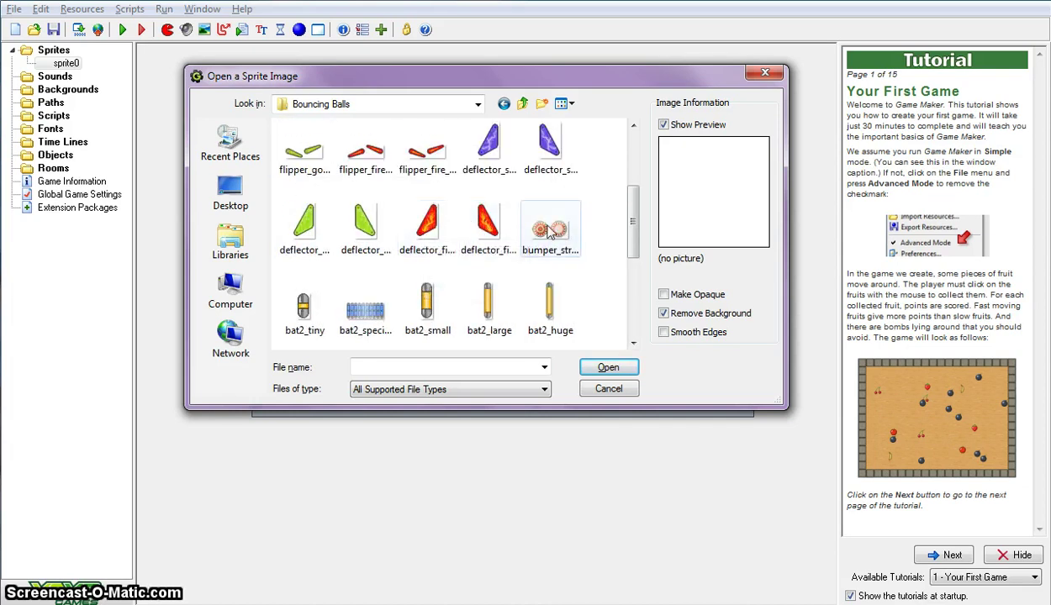
{"action": "scroll", "coordinate": [347, 261], "scroll_direction": "down", "scroll_amount": 3}
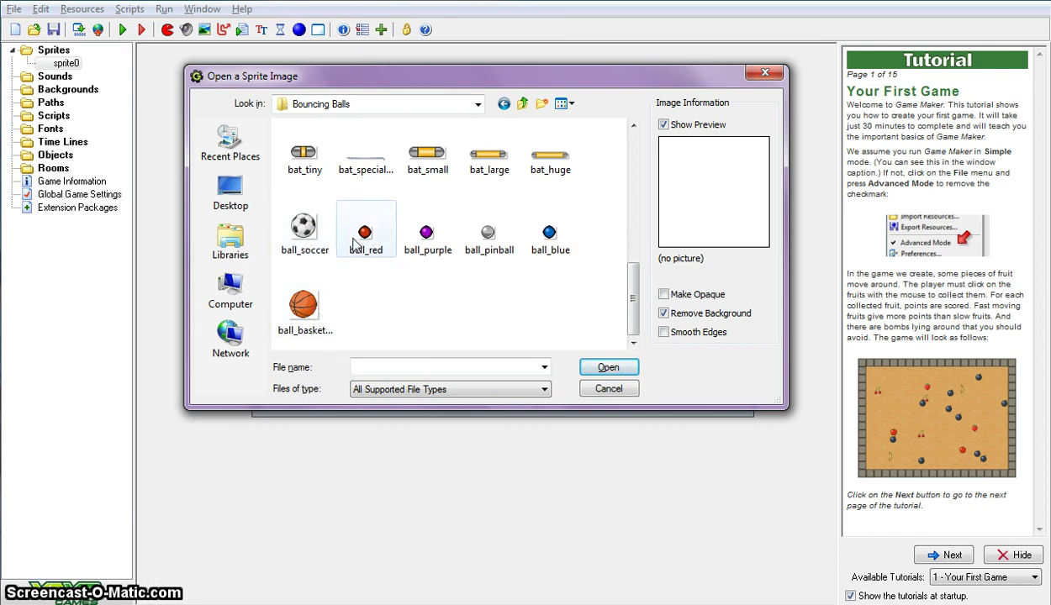
{"action": "double_click", "coordinate": [304, 227]}
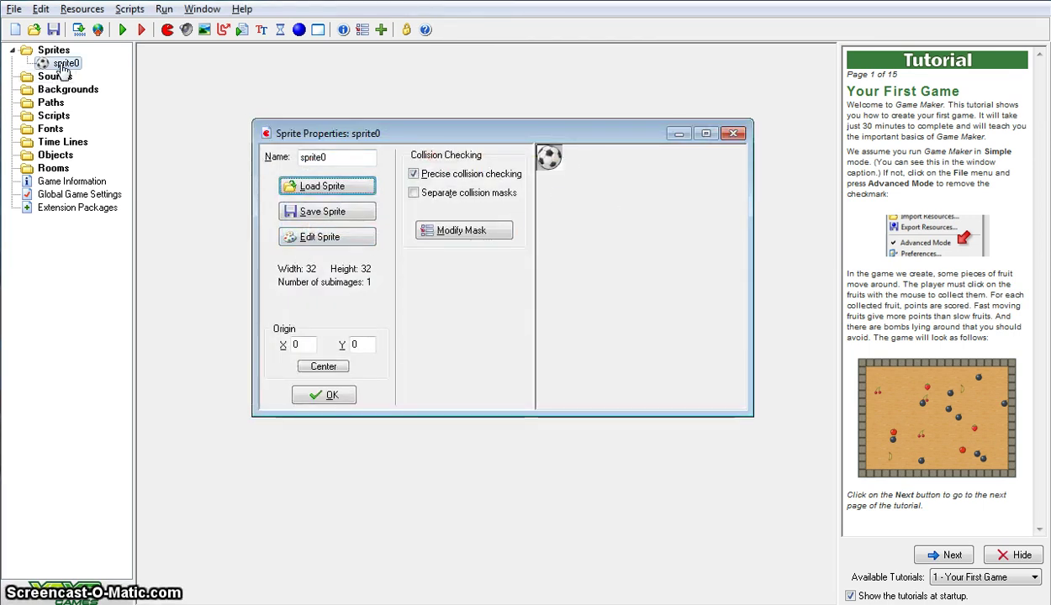
{"action": "key", "text": "shift+Tab"}
{"action": "type", "text": "Playe"}
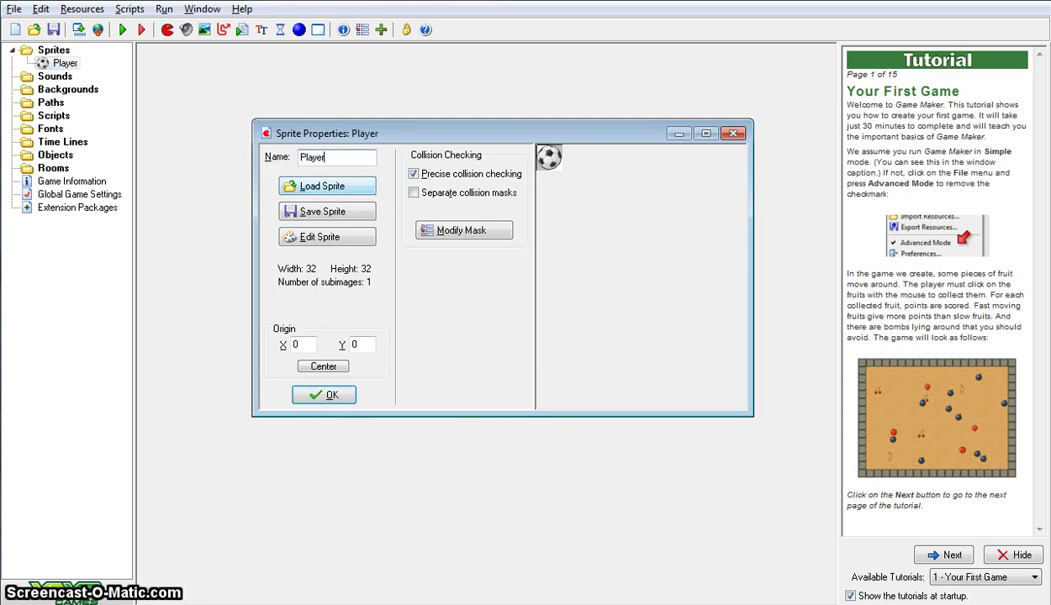
{"action": "type", "text": "r"}
Confirm the Player sprite, save the project as Portal, then load the epic fight game
{"action": "left_click", "coordinate": [326, 395]}
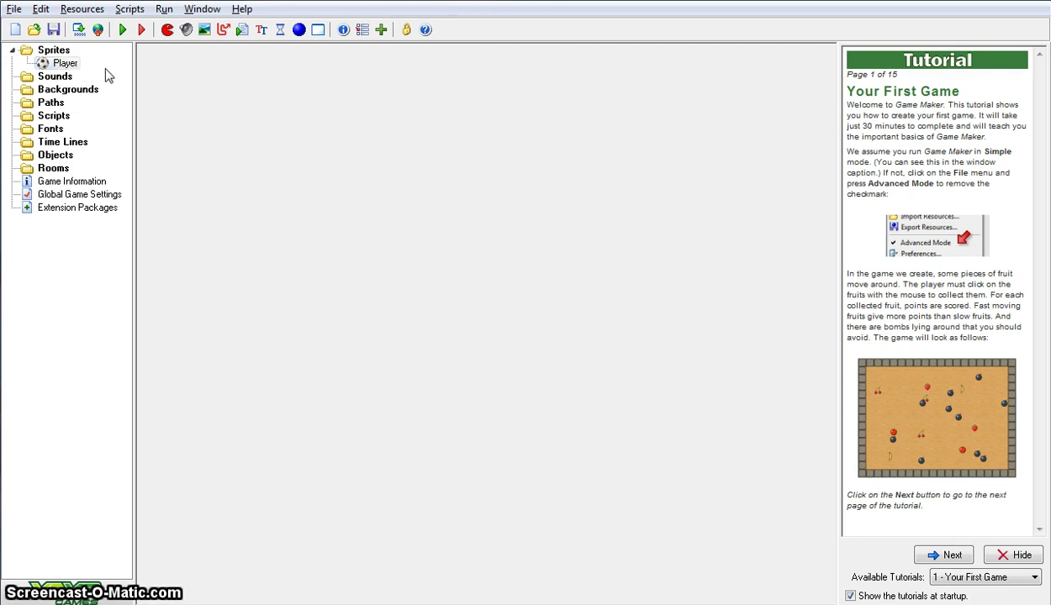
{"action": "left_click", "coordinate": [54, 31]}
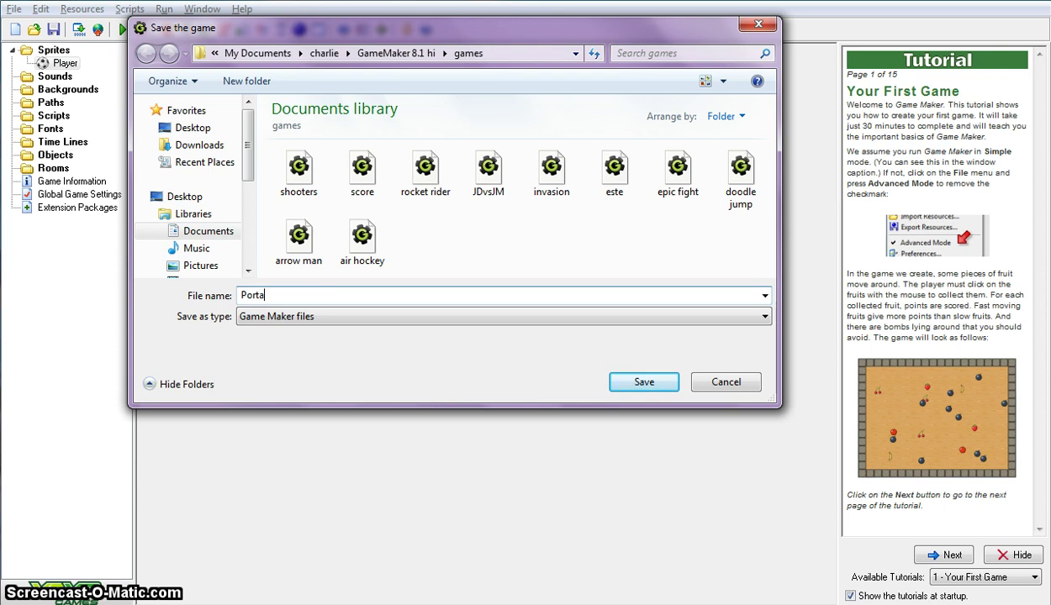
{"action": "left_click", "coordinate": [640, 382]}
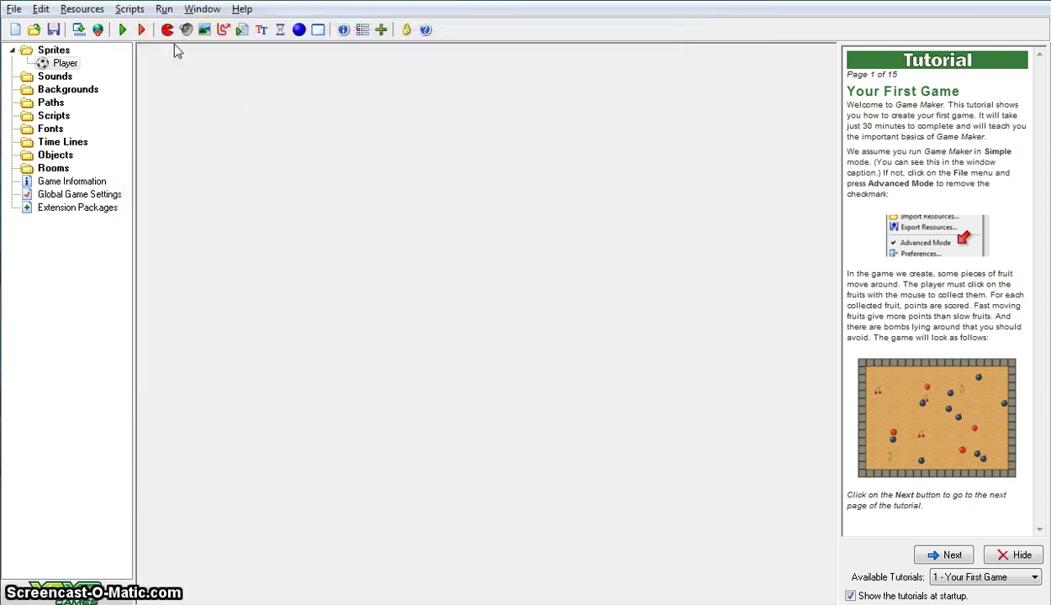
{"action": "left_click", "coordinate": [34, 29]}
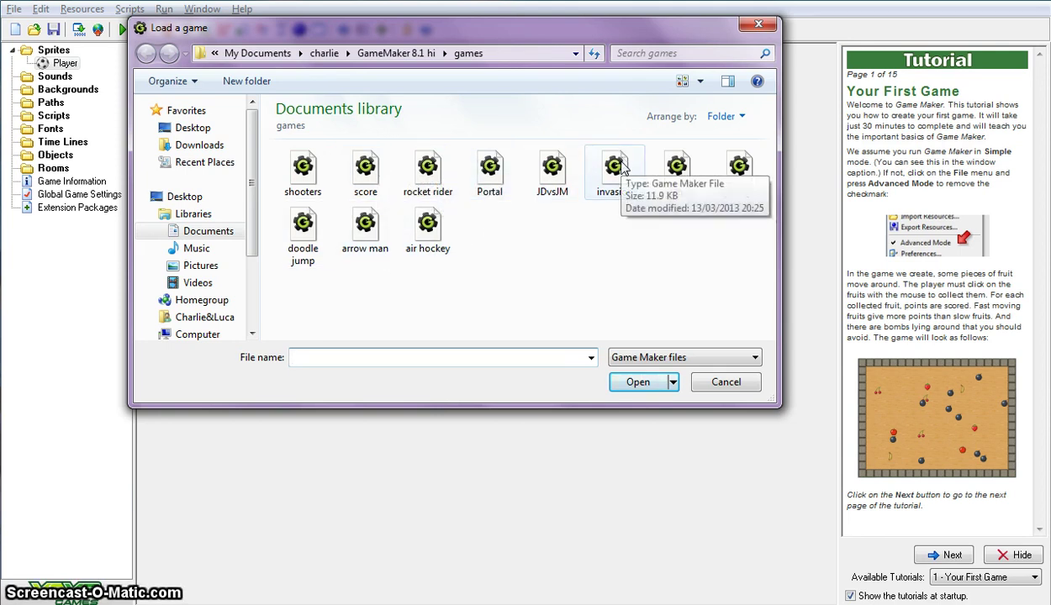
{"action": "double_click", "coordinate": [739, 169]}
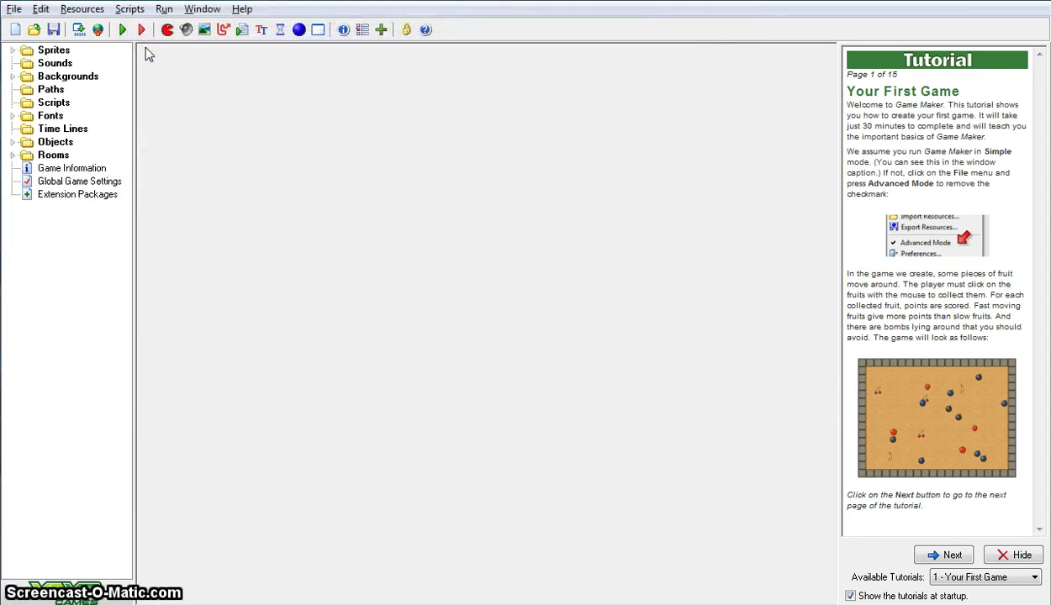
{"action": "left_click", "coordinate": [123, 31]}
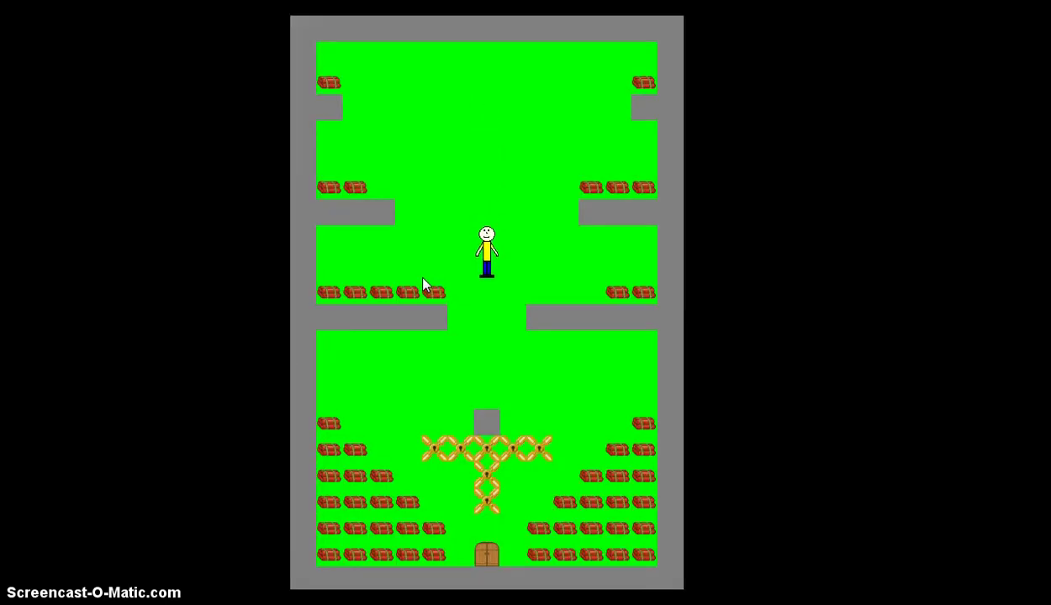
{"action": "key", "text": "Up"}
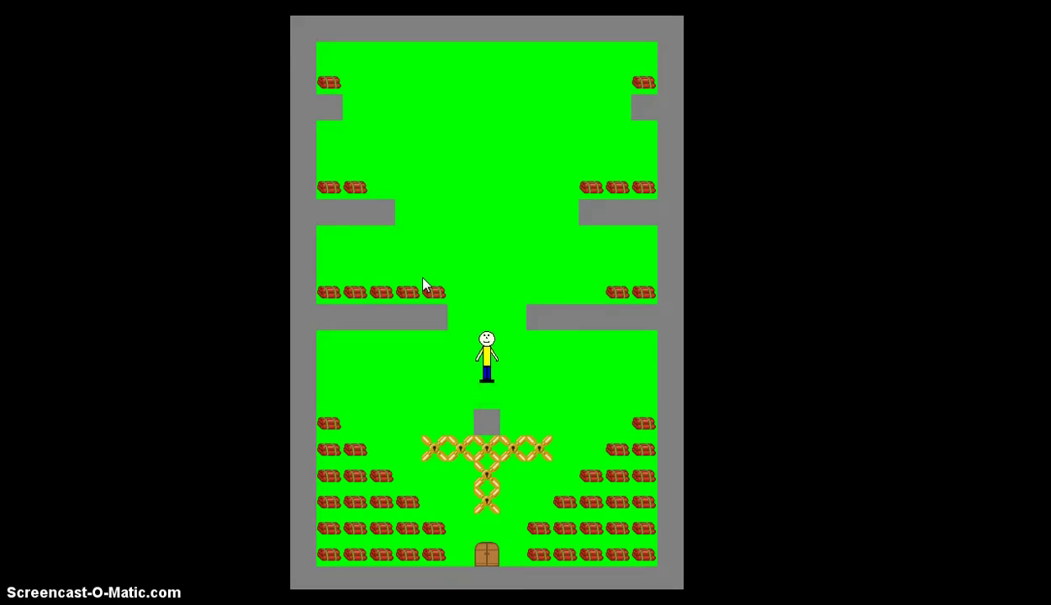
{"action": "key", "text": "Left"}
{"action": "key", "text": "Right"}
{"action": "key", "text": "Right"}
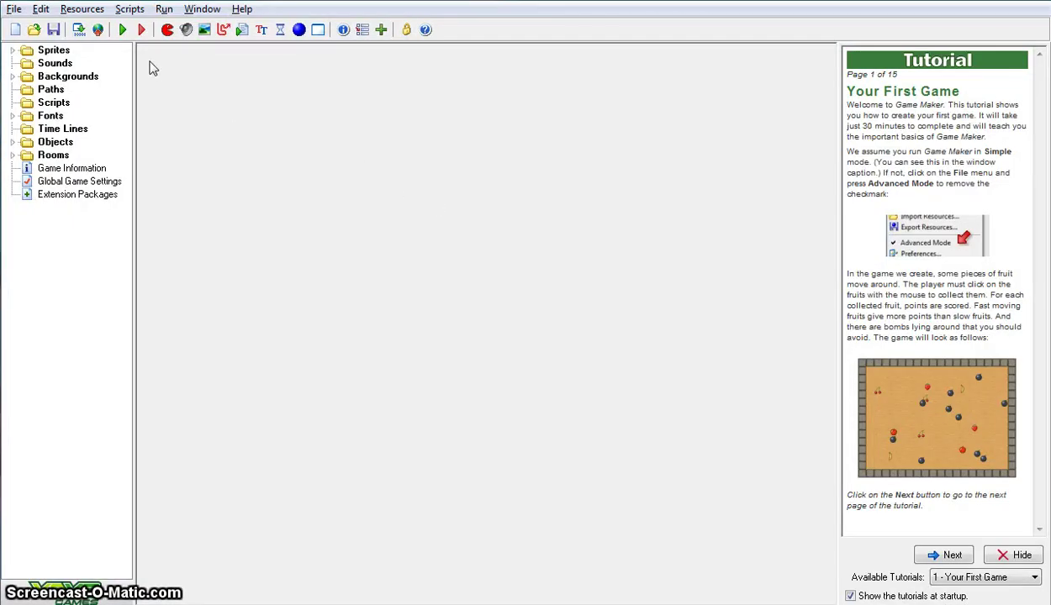
Inspect the epic fight apple sprite, then reopen the Portal project
{"action": "double_click", "coordinate": [50, 51]}
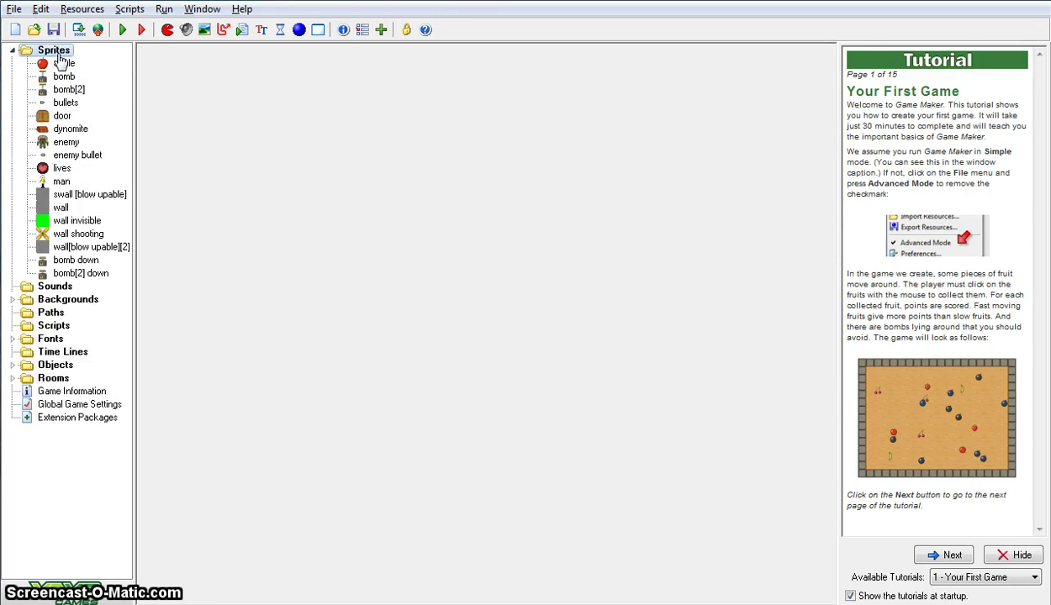
{"action": "double_click", "coordinate": [65, 65]}
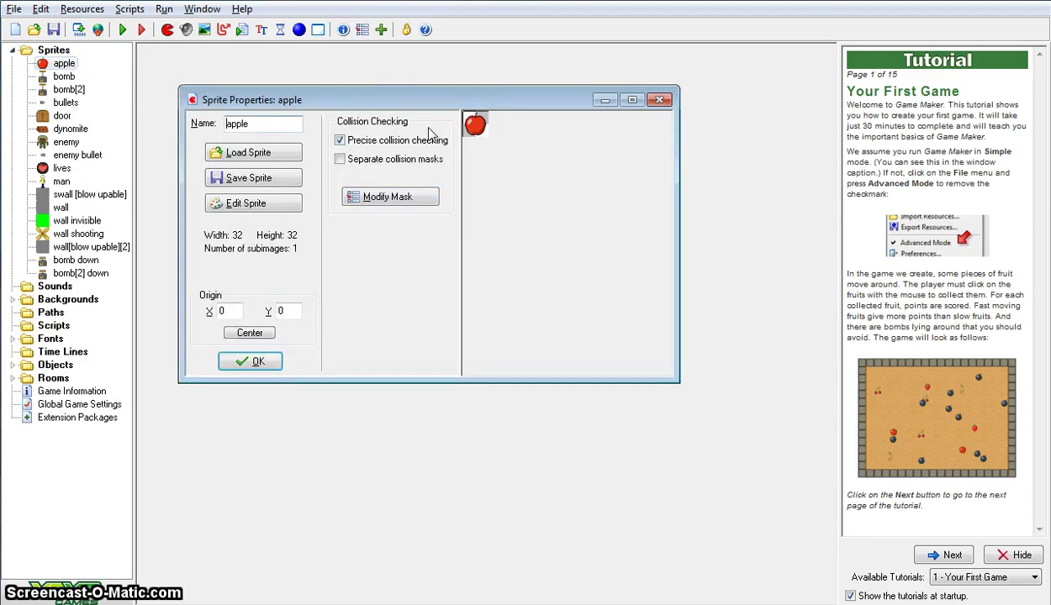
{"action": "left_click", "coordinate": [658, 101]}
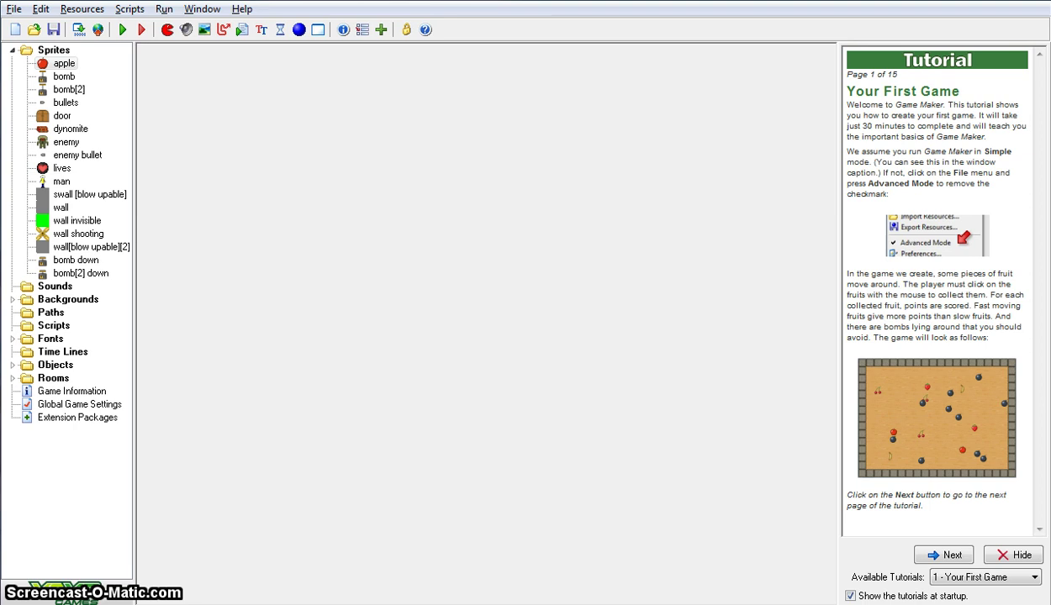
{"action": "left_click", "coordinate": [35, 30]}
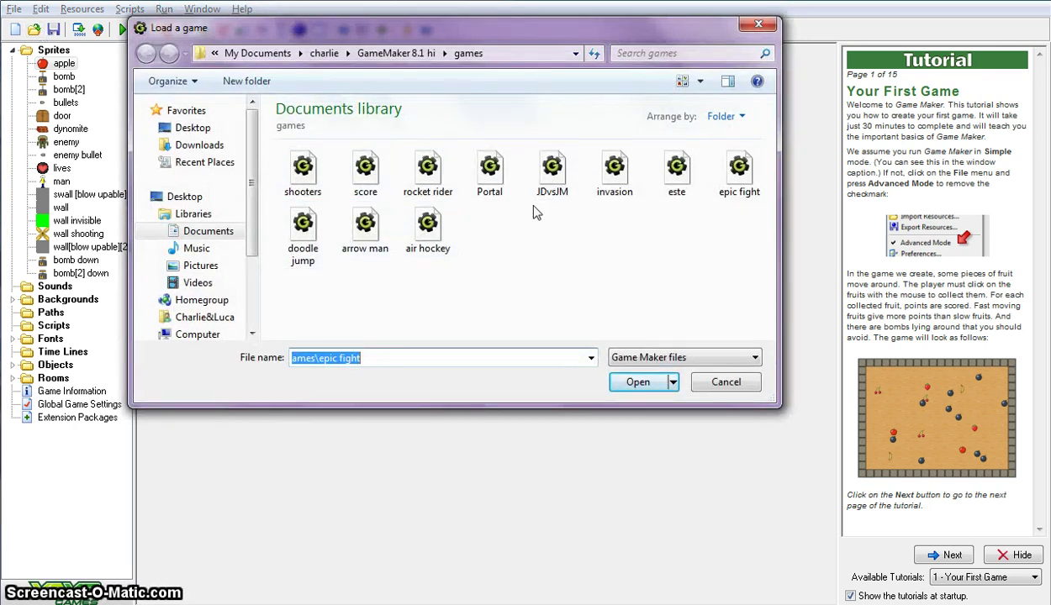
{"action": "double_click", "coordinate": [488, 170]}
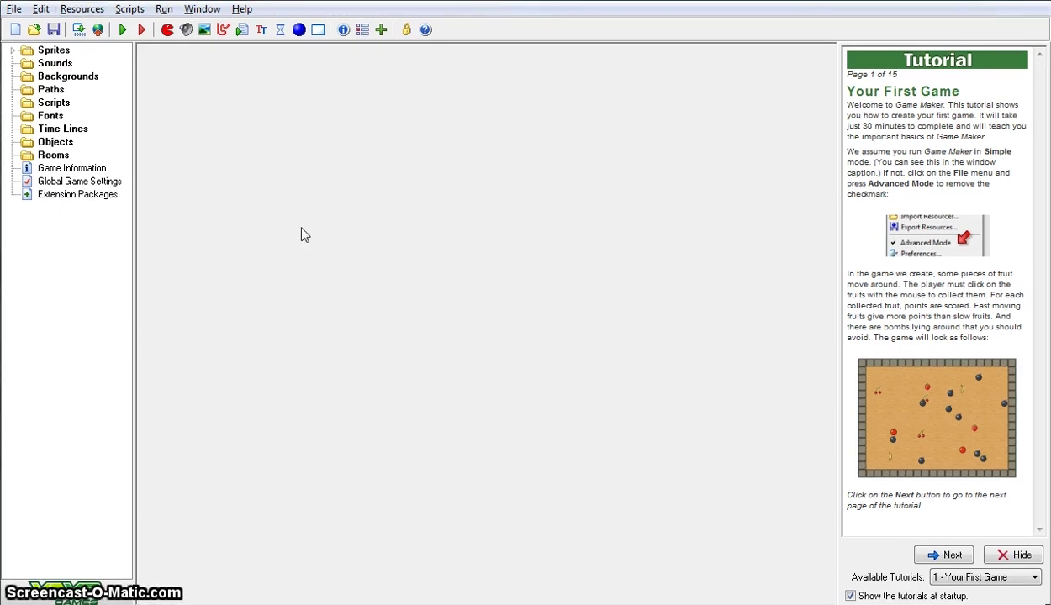
Create a Player object assigned the Player sprite and reopen its properties
{"action": "double_click", "coordinate": [27, 50]}
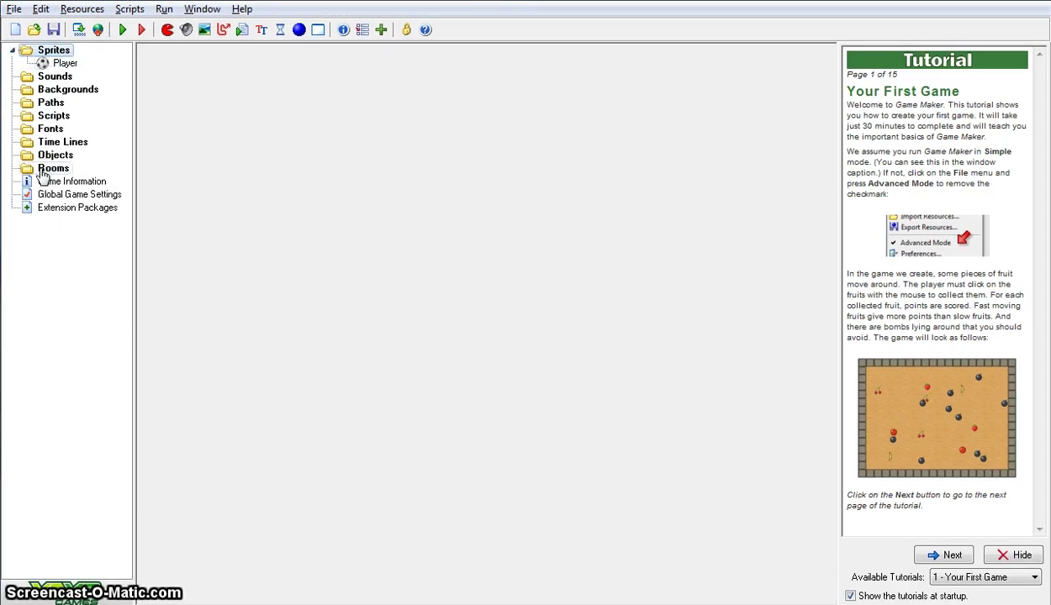
{"action": "left_click", "coordinate": [299, 30]}
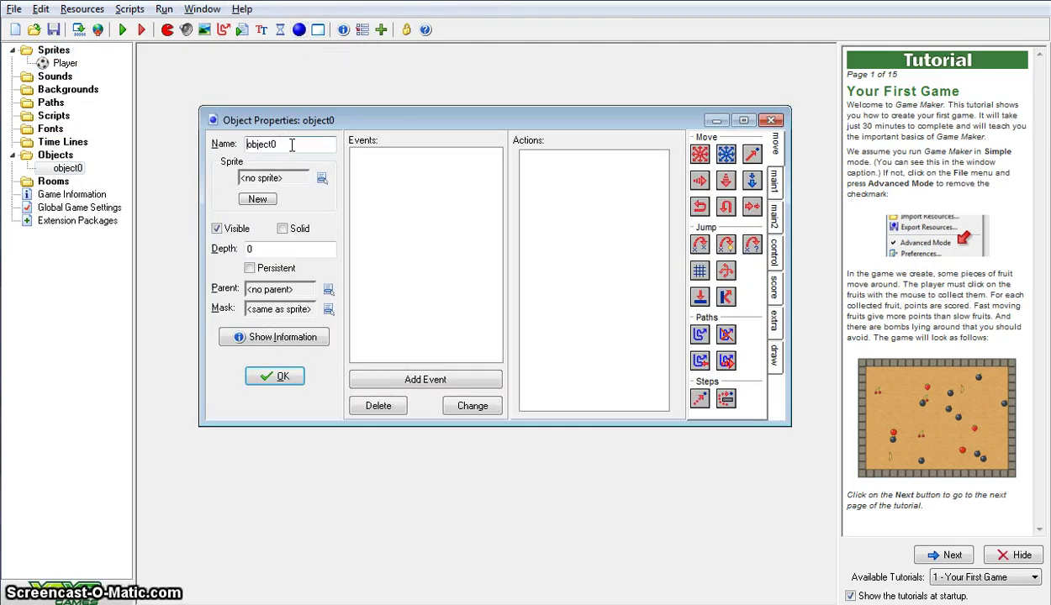
{"action": "left_click_drag", "start_coordinate": [291, 145], "coordinate": [236, 150]}
{"action": "type", "text": "Player"}
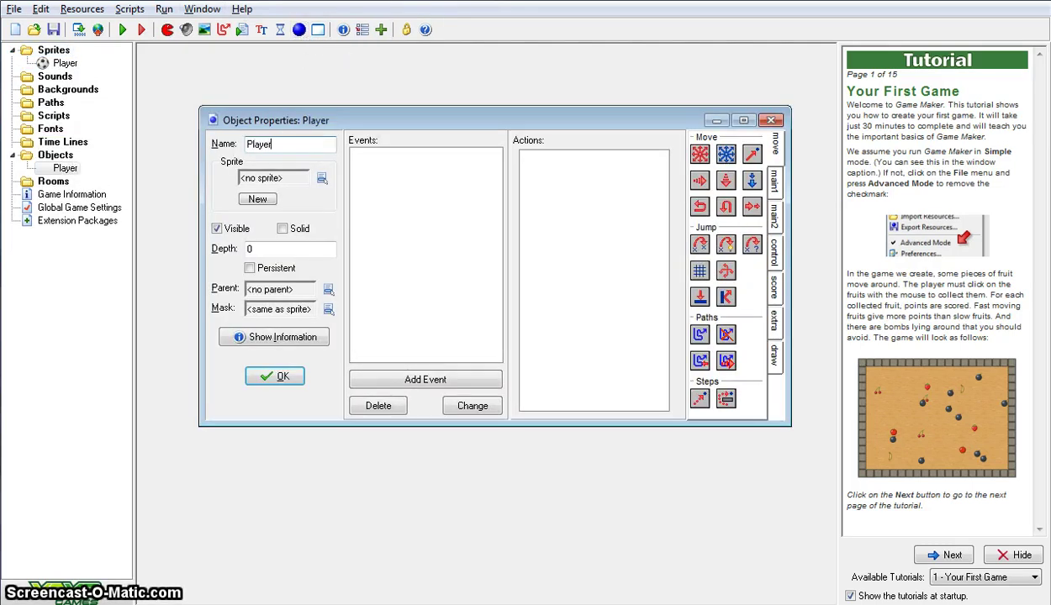
{"action": "left_click", "coordinate": [318, 179]}
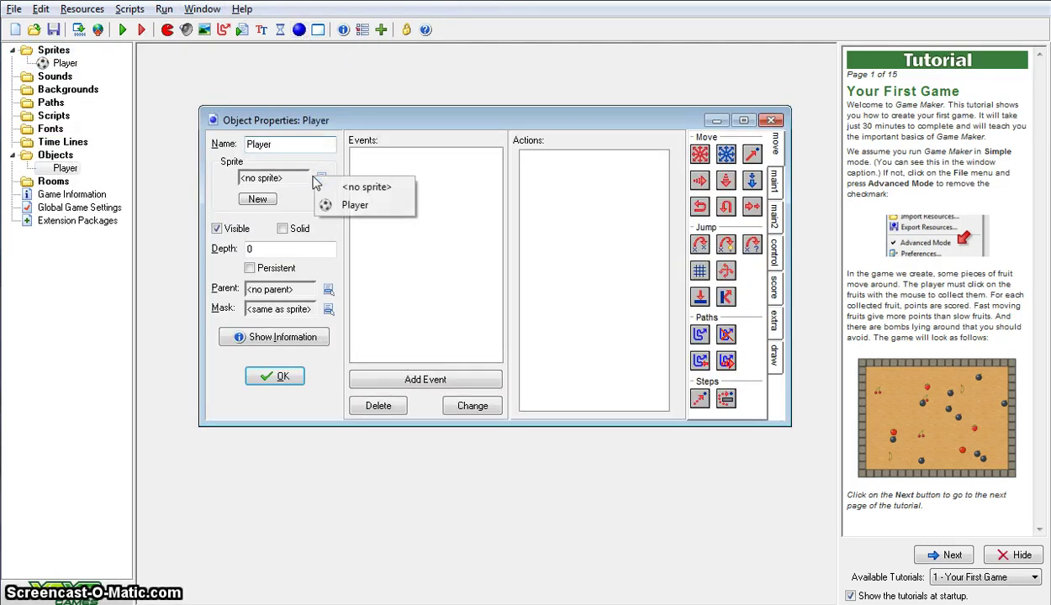
{"action": "left_click", "coordinate": [353, 207]}
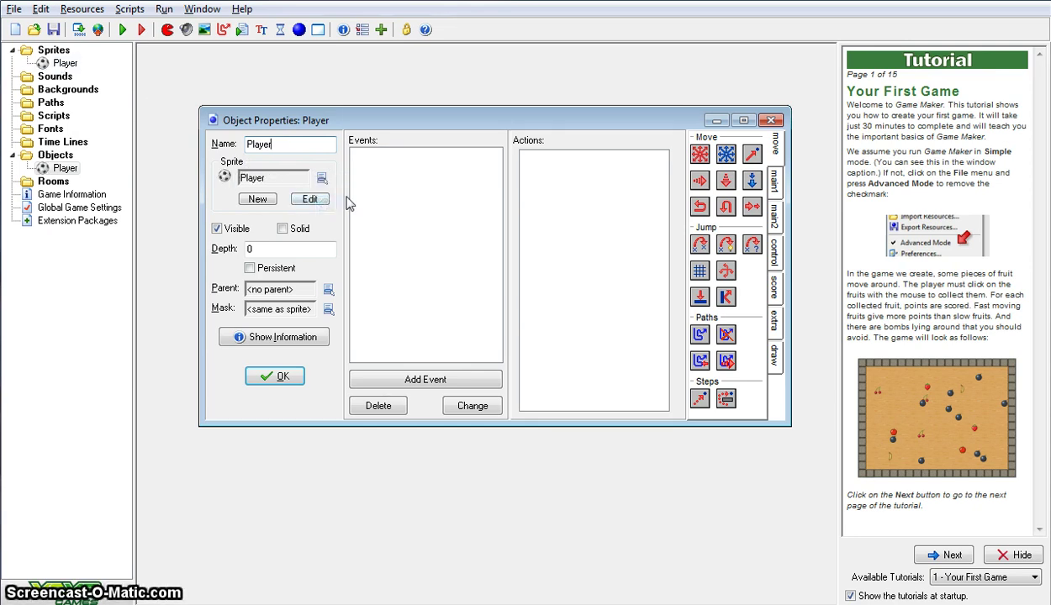
{"action": "left_click", "coordinate": [283, 376]}
{"action": "double_click", "coordinate": [65, 169]}
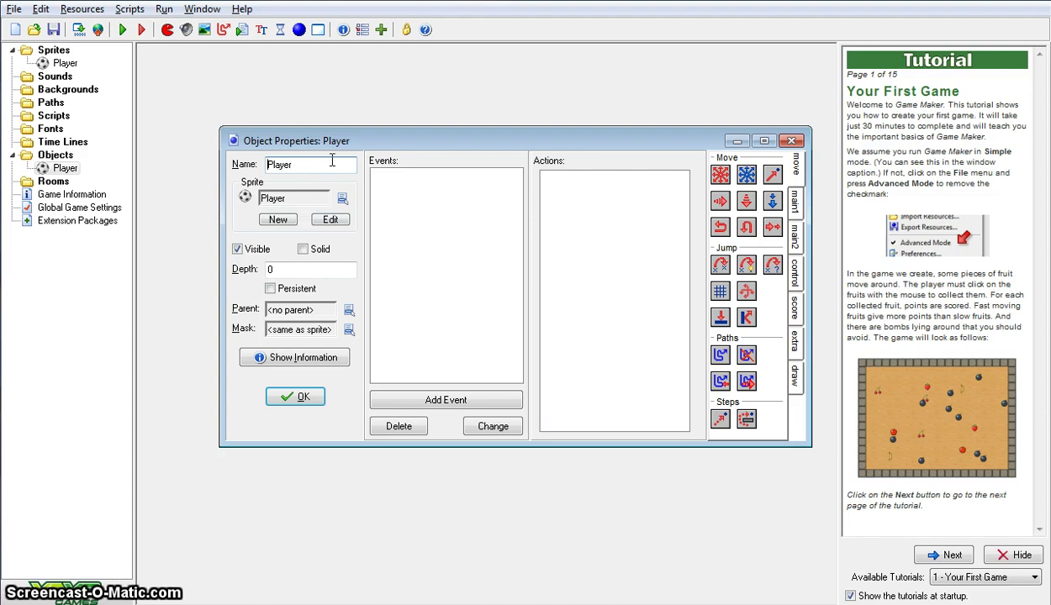
Add an Up-arrow press event that moves the ball upward at speed 2
{"action": "left_click", "coordinate": [428, 270]}
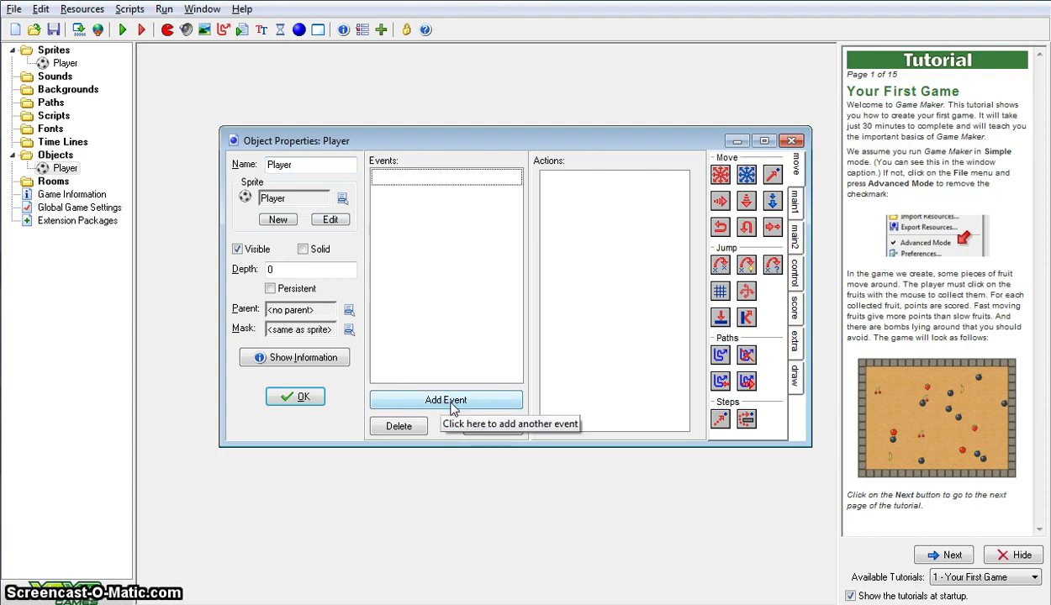
{"action": "left_click", "coordinate": [448, 402]}
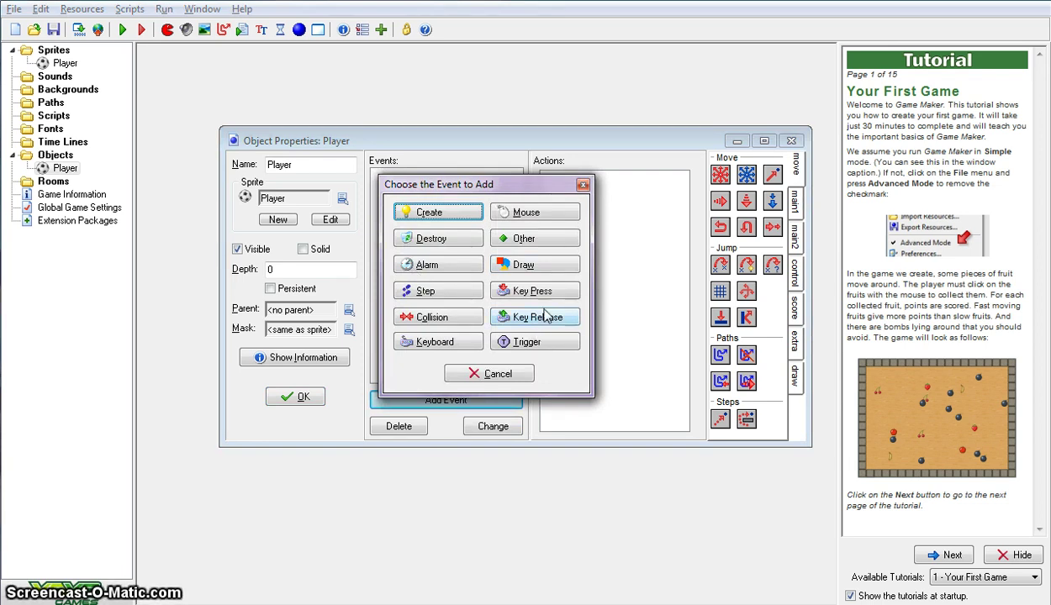
{"action": "left_click", "coordinate": [521, 295]}
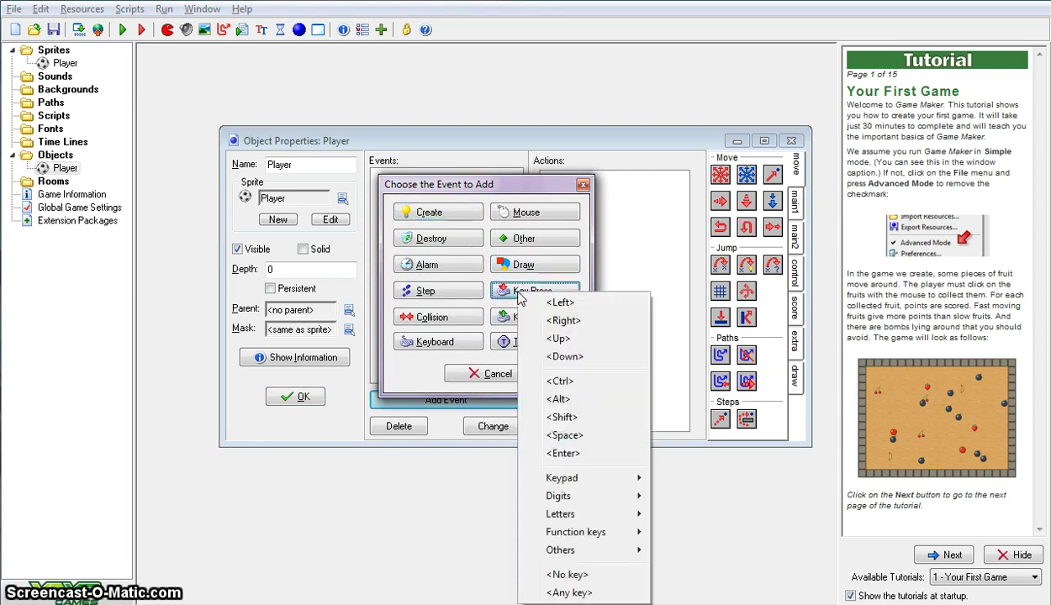
{"action": "left_click", "coordinate": [582, 338]}
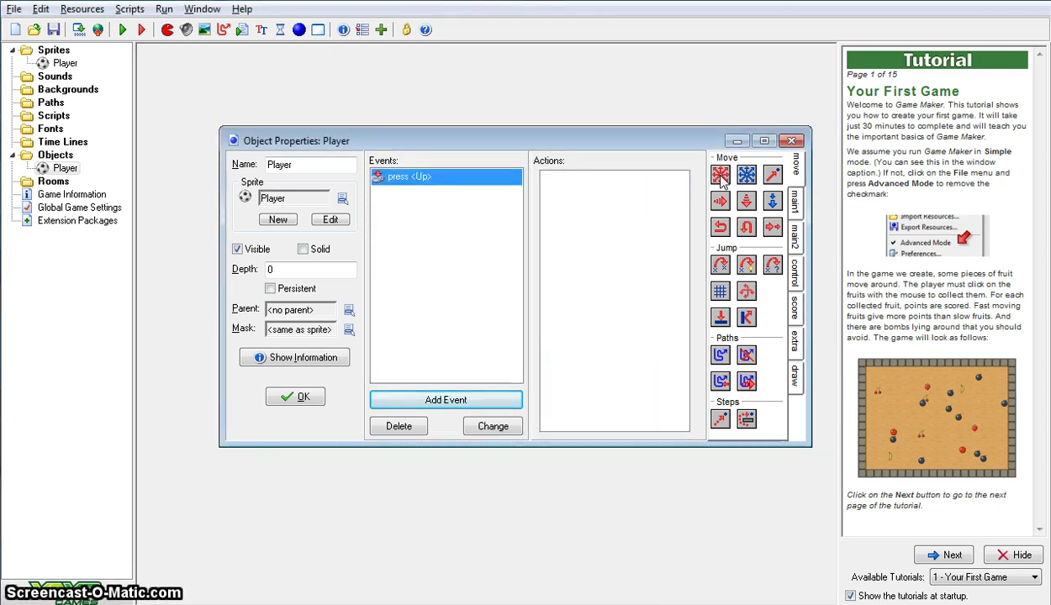
{"action": "left_click_drag", "start_coordinate": [643, 225], "coordinate": [577, 199]}
{"action": "mouse_move", "coordinate": [426, 159]}
{"action": "left_mouse_down"}
{"action": "mouse_move", "coordinate": [582, 252]}
{"action": "mouse_move", "coordinate": [586, 273]}
{"action": "mouse_move", "coordinate": [439, 166]}
{"action": "mouse_move", "coordinate": [432, 173]}
{"action": "left_mouse_up"}
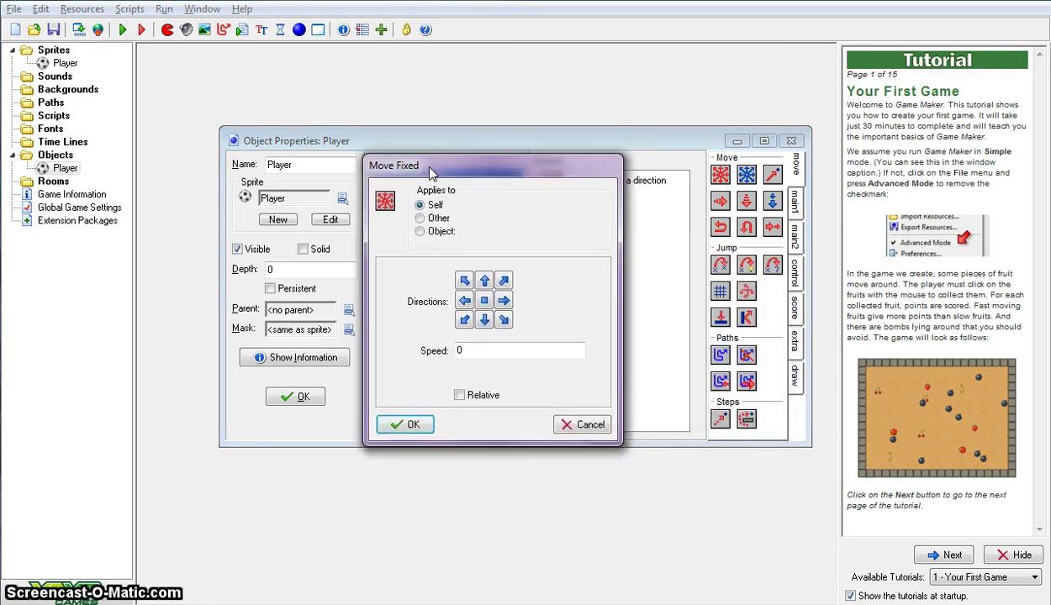
{"action": "left_click", "coordinate": [484, 280]}
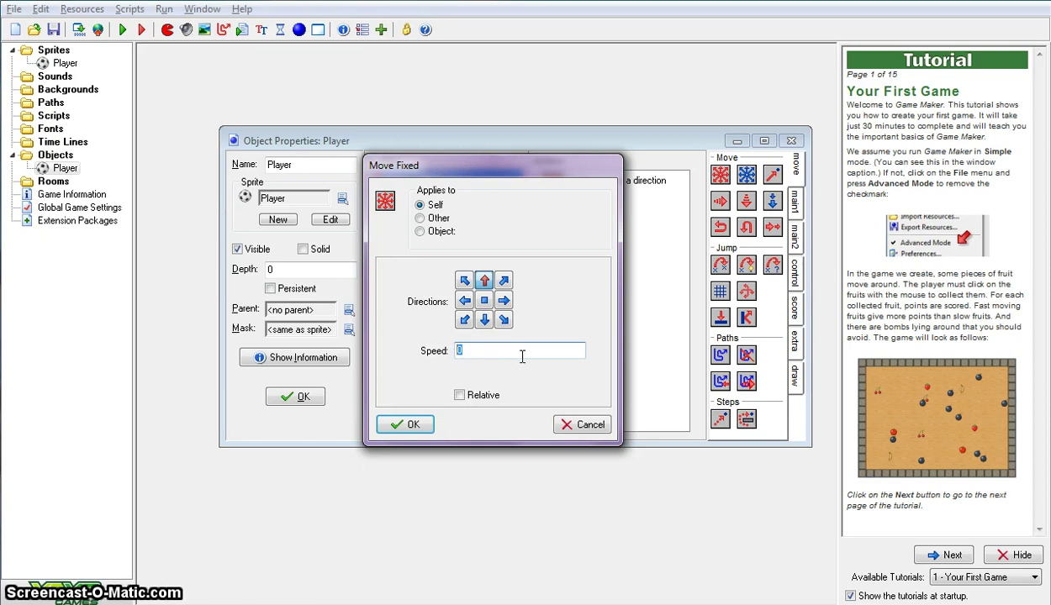
{"action": "type", "text": "2"}
{"action": "left_click", "coordinate": [410, 425]}
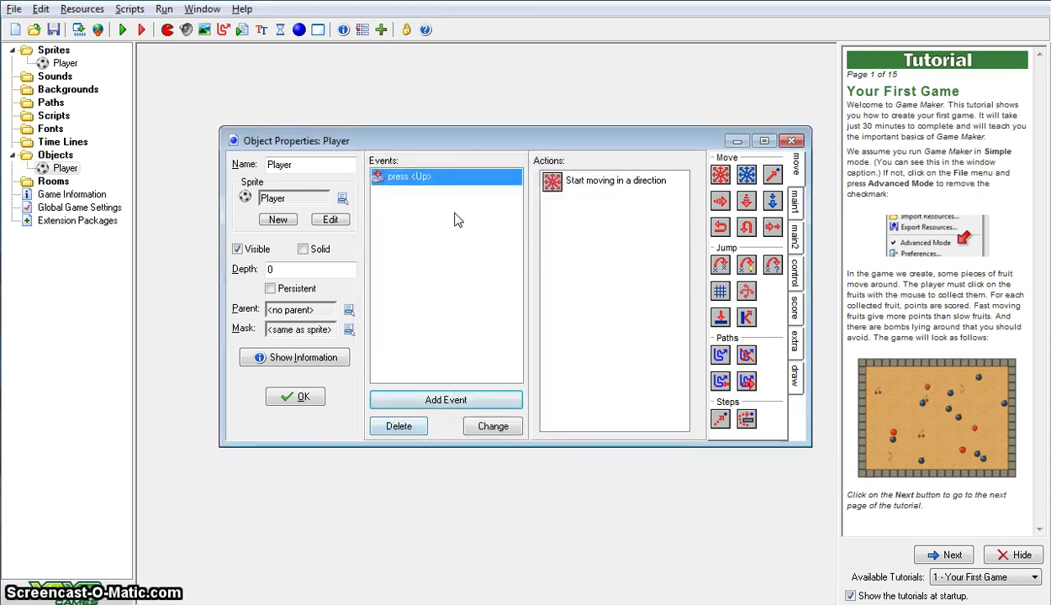
Add a Down-arrow press event that moves the ball downward at speed 2
{"action": "left_click", "coordinate": [443, 402]}
{"action": "left_click", "coordinate": [532, 291]}
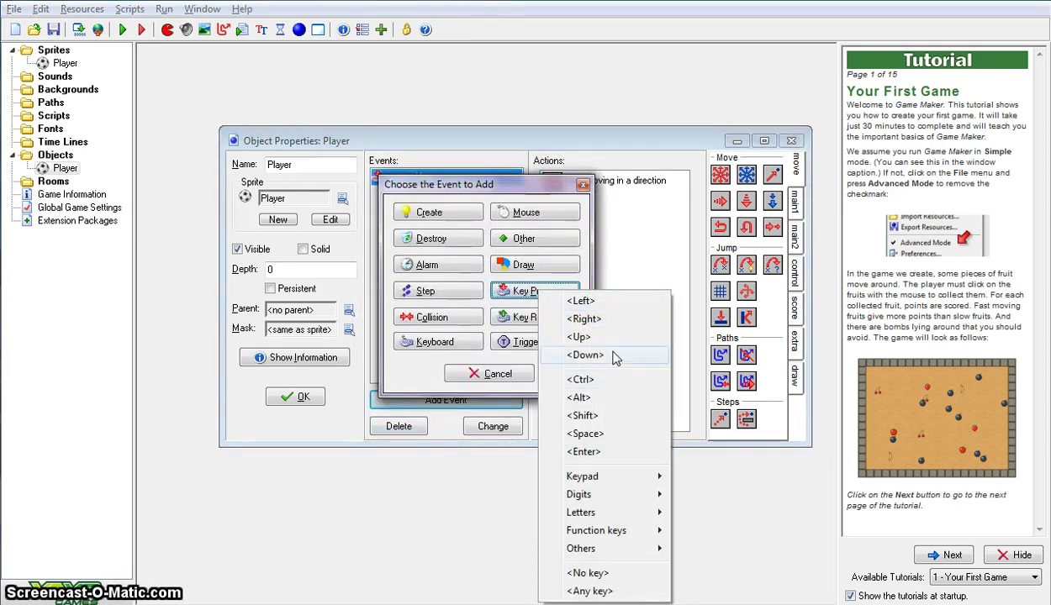
{"action": "left_click", "coordinate": [586, 355]}
{"action": "left_click_drag", "start_coordinate": [608, 200], "coordinate": [607, 204]}
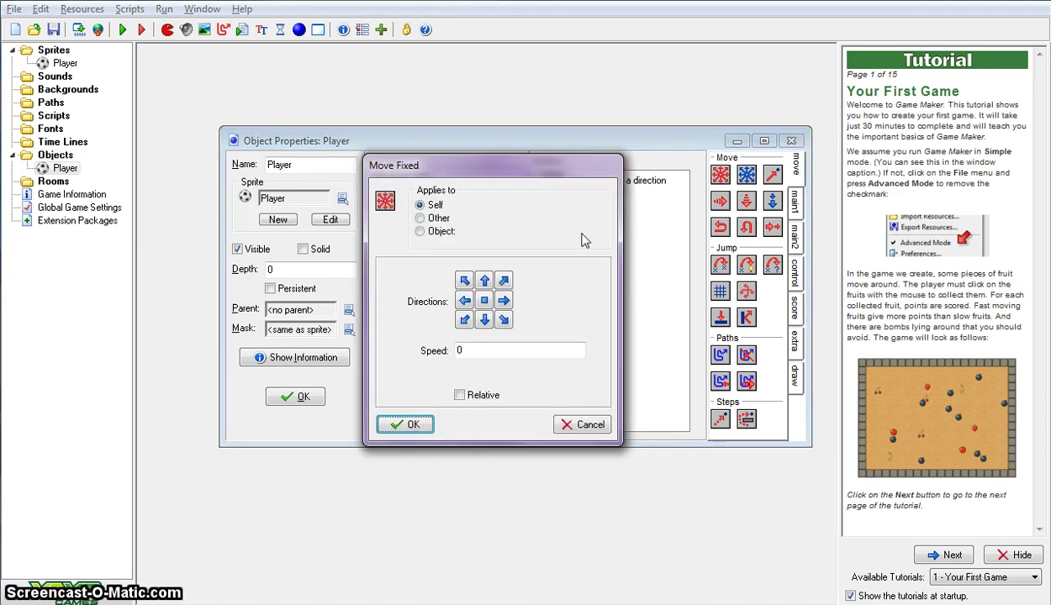
{"action": "left_click", "coordinate": [485, 320]}
{"action": "left_click", "coordinate": [489, 351]}
{"action": "type", "text": "2"}
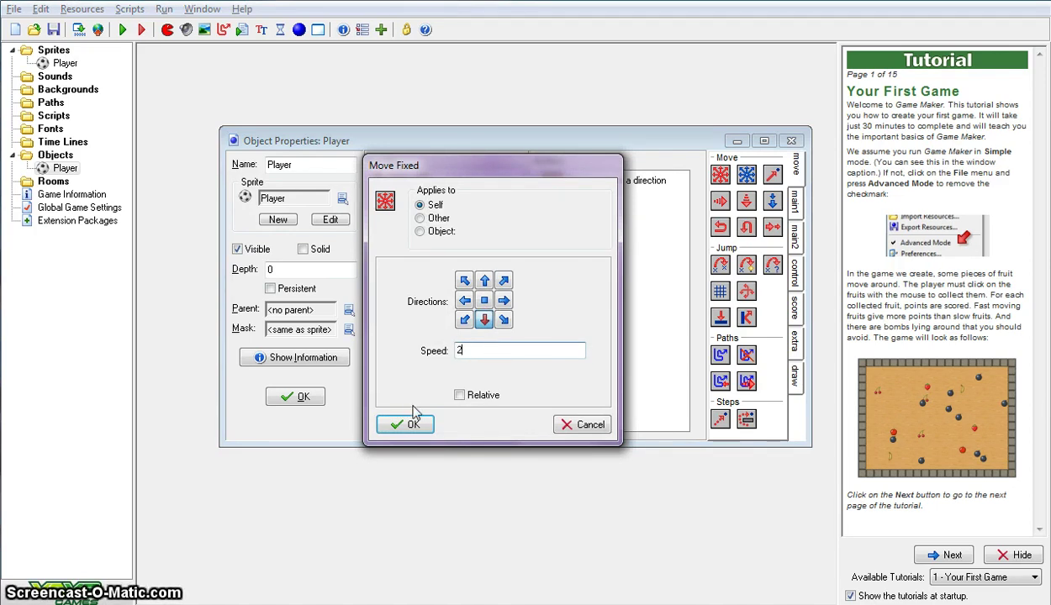
{"action": "left_click", "coordinate": [406, 424]}
Add a Right-arrow press event with a fixed-direction movement action
{"action": "left_click", "coordinate": [498, 402]}
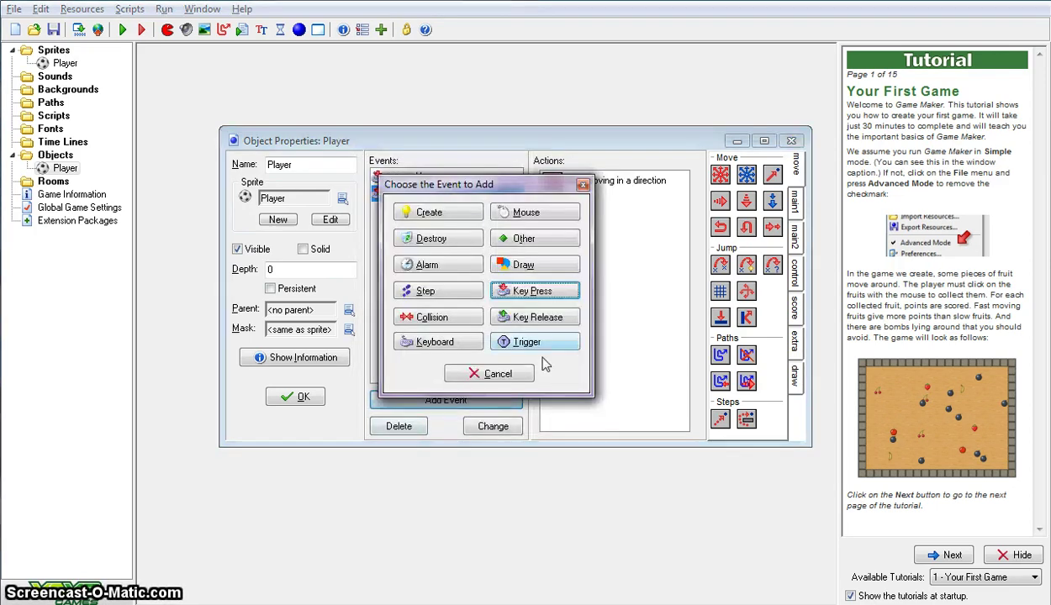
{"action": "left_click", "coordinate": [551, 291]}
{"action": "left_click", "coordinate": [604, 320]}
{"action": "left_click_drag", "start_coordinate": [720, 174], "coordinate": [592, 194]}
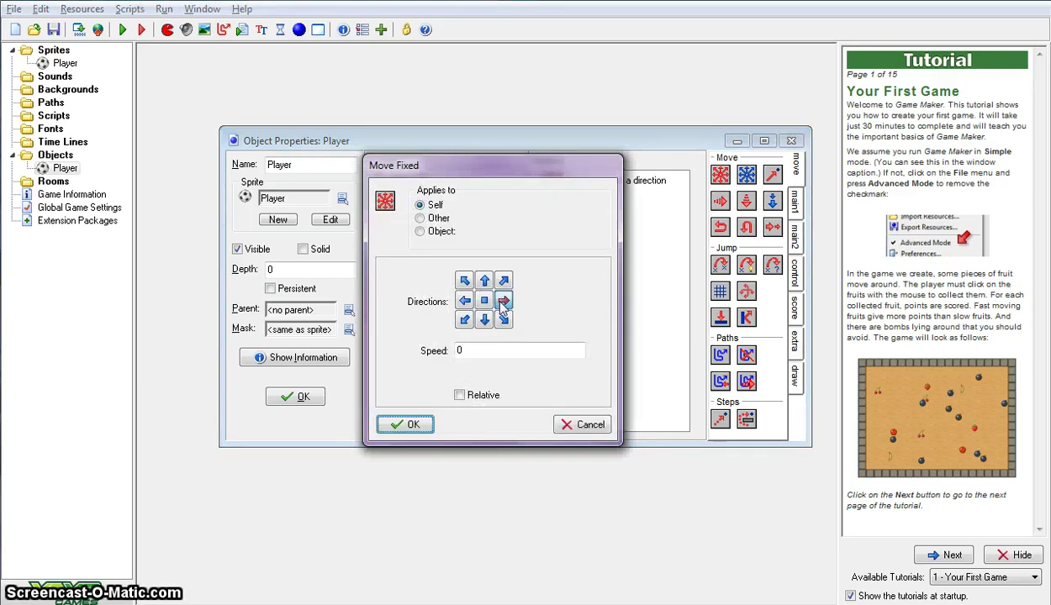
{"action": "left_click", "coordinate": [407, 424]}
Add a Left-arrow press event that moves the ball left at speed 2
{"action": "left_click", "coordinate": [454, 400]}
{"action": "left_click", "coordinate": [535, 292]}
{"action": "left_click", "coordinate": [598, 299]}
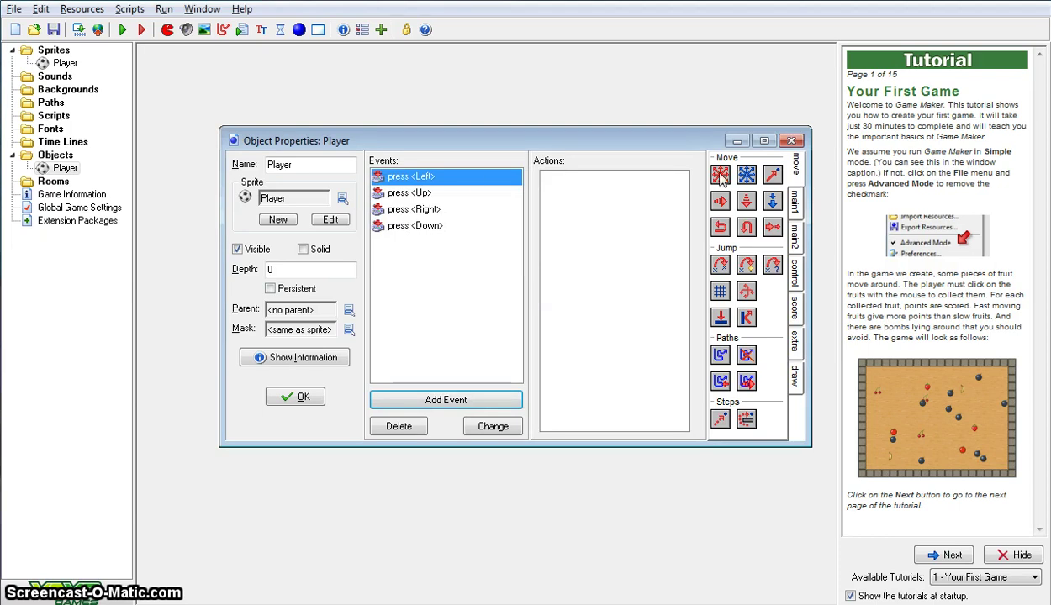
{"action": "left_click_drag", "start_coordinate": [721, 173], "coordinate": [555, 223]}
{"action": "left_click", "coordinate": [464, 301]}
{"action": "left_click", "coordinate": [485, 350]}
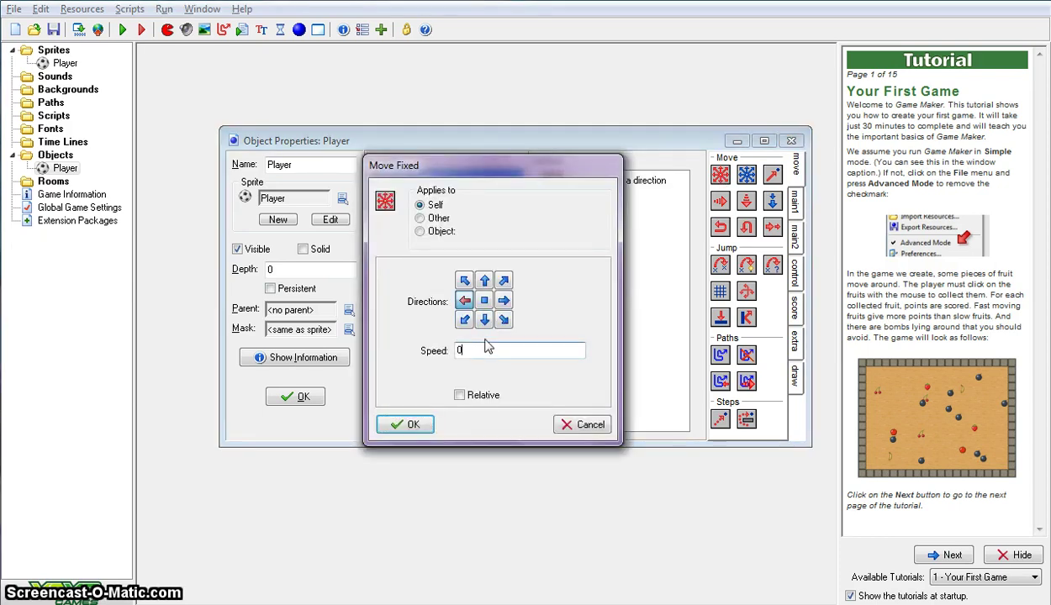
{"action": "key", "text": "BackSpace"}
{"action": "type", "text": "2"}
{"action": "left_click", "coordinate": [406, 425]}
Reopen the Right press event's movement settings to edit its speed
{"action": "left_click", "coordinate": [431, 210]}
{"action": "double_click", "coordinate": [591, 182]}
{"action": "left_click", "coordinate": [501, 349]}
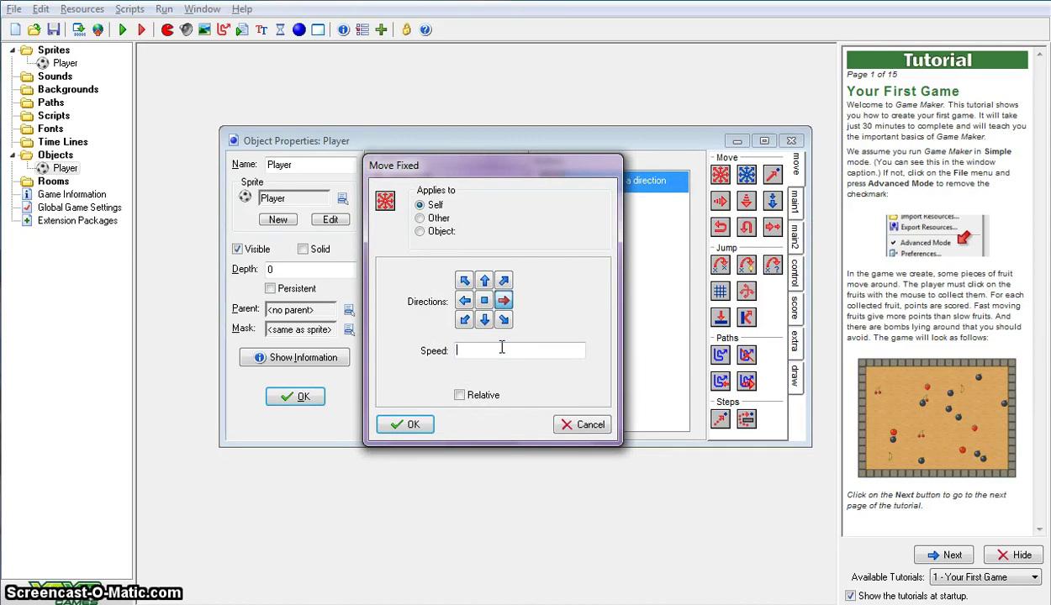
Confirm the Right movement speed and add an Up-arrow release event that stops movement
{"action": "left_click", "coordinate": [406, 425]}
{"action": "left_click", "coordinate": [445, 400]}
{"action": "left_click", "coordinate": [532, 325]}
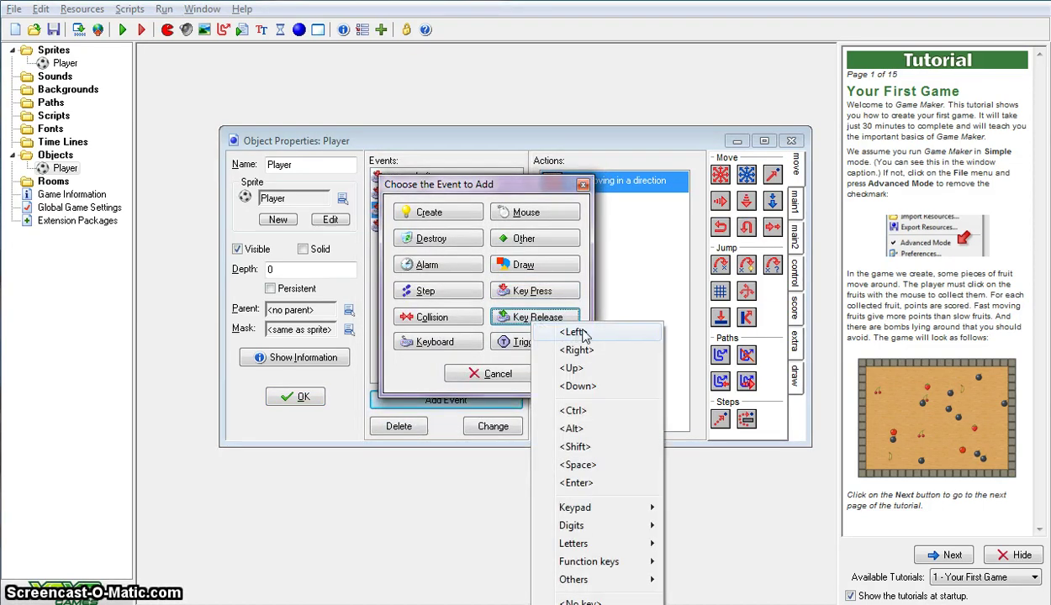
{"action": "left_click", "coordinate": [574, 361]}
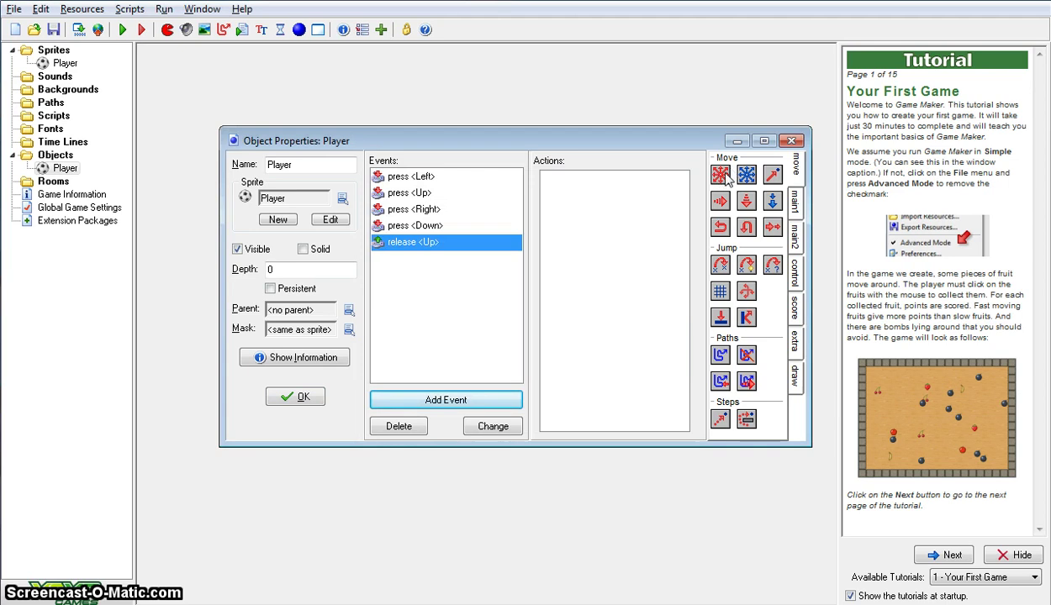
{"action": "left_click_drag", "start_coordinate": [717, 174], "coordinate": [623, 195]}
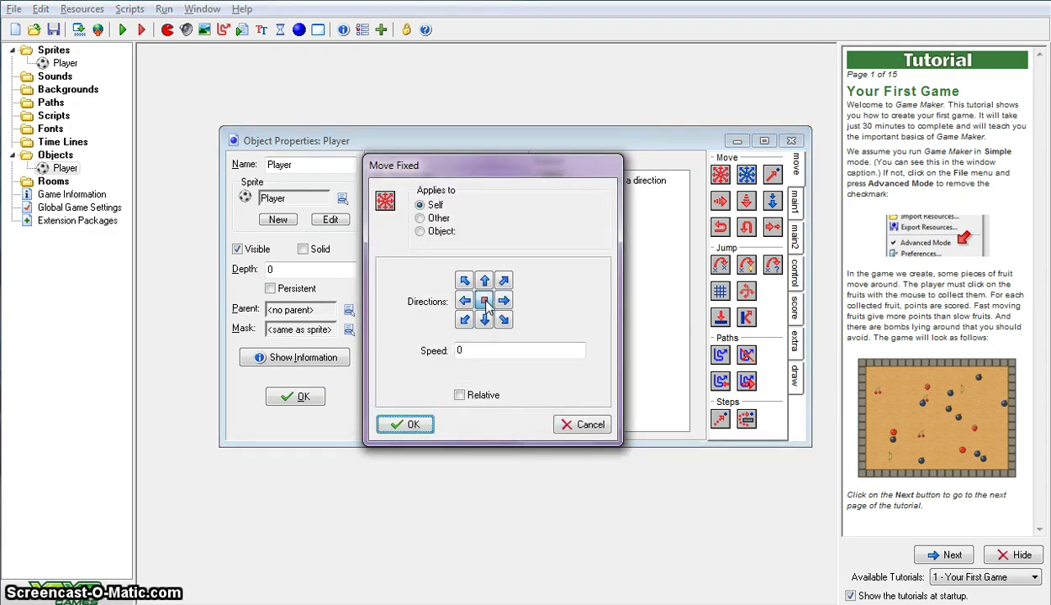
{"action": "left_click", "coordinate": [408, 424]}
Add a Left-arrow release event with a movement action
{"action": "left_click", "coordinate": [435, 402]}
{"action": "left_click", "coordinate": [535, 317]}
{"action": "left_click", "coordinate": [597, 330]}
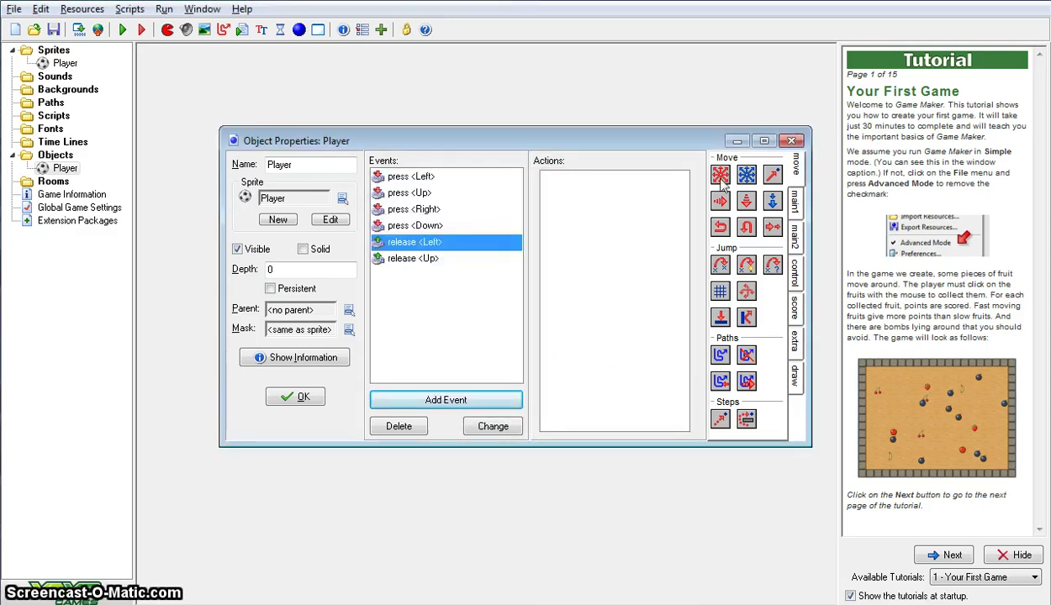
{"action": "left_click_drag", "start_coordinate": [717, 176], "coordinate": [592, 231]}
{"action": "left_click", "coordinate": [406, 424]}
Add a Right-arrow release event whose movement action stops the ball
{"action": "left_click", "coordinate": [475, 400]}
{"action": "left_click", "coordinate": [538, 317]}
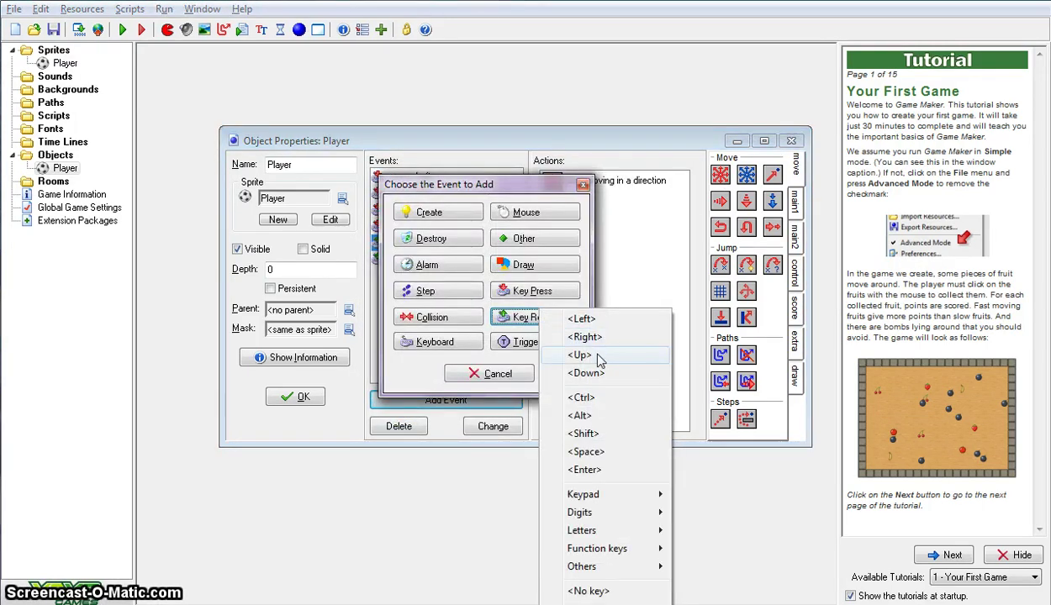
{"action": "left_click", "coordinate": [595, 356]}
{"action": "left_click", "coordinate": [473, 393]}
{"action": "left_click", "coordinate": [537, 317]}
{"action": "left_click", "coordinate": [595, 353]}
{"action": "left_click_drag", "start_coordinate": [721, 174], "coordinate": [605, 206]}
{"action": "left_click", "coordinate": [484, 301]}
{"action": "left_click", "coordinate": [407, 424]}
Add a Down-arrow release event that stops the ball, then close Player's properties
{"action": "left_click", "coordinate": [442, 400]}
{"action": "left_click", "coordinate": [538, 317]}
{"action": "left_click", "coordinate": [604, 380]}
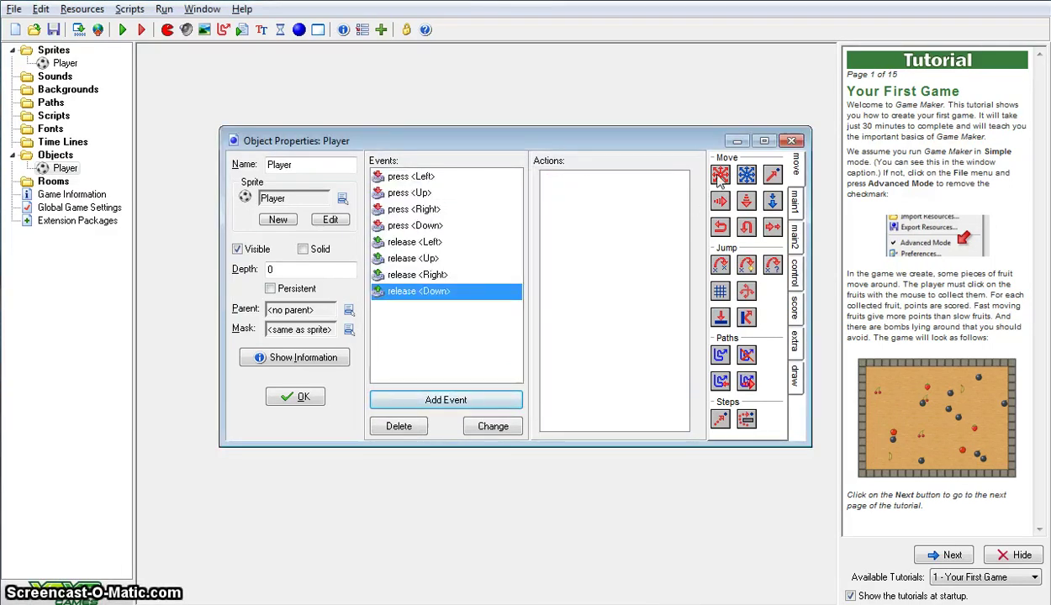
{"action": "left_click_drag", "start_coordinate": [720, 174], "coordinate": [605, 210]}
{"action": "left_click", "coordinate": [484, 301]}
{"action": "left_click", "coordinate": [405, 424]}
{"action": "left_click", "coordinate": [301, 397]}
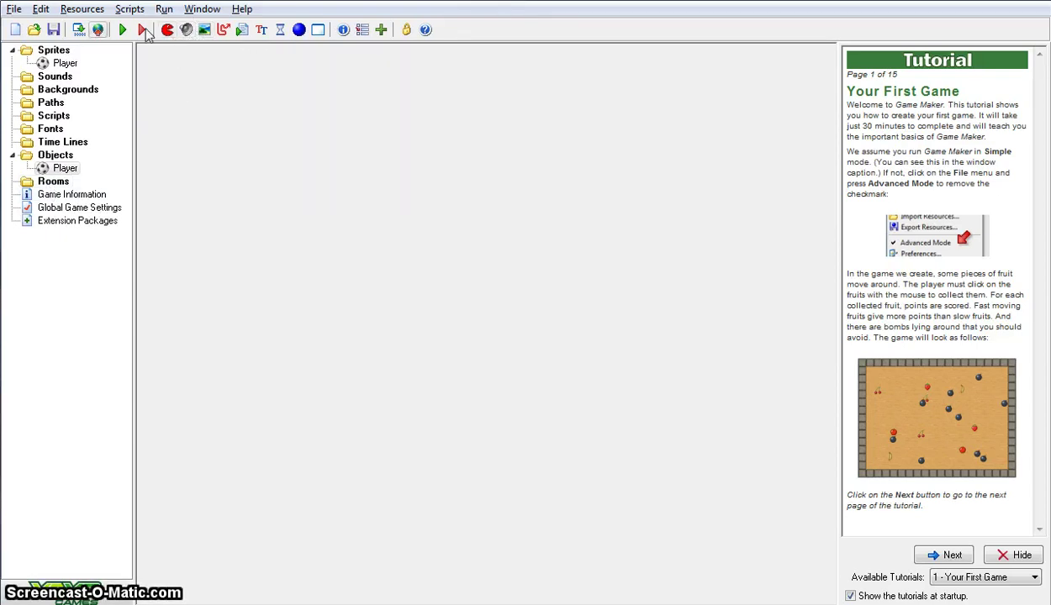
Create a new 640 × 480 room and rename it Level 1 in its settings
{"action": "left_click", "coordinate": [319, 31]}
{"action": "left_click_drag", "start_coordinate": [460, 159], "coordinate": [205, 93]}
{"action": "left_click_drag", "start_coordinate": [768, 547], "coordinate": [735, 545]}
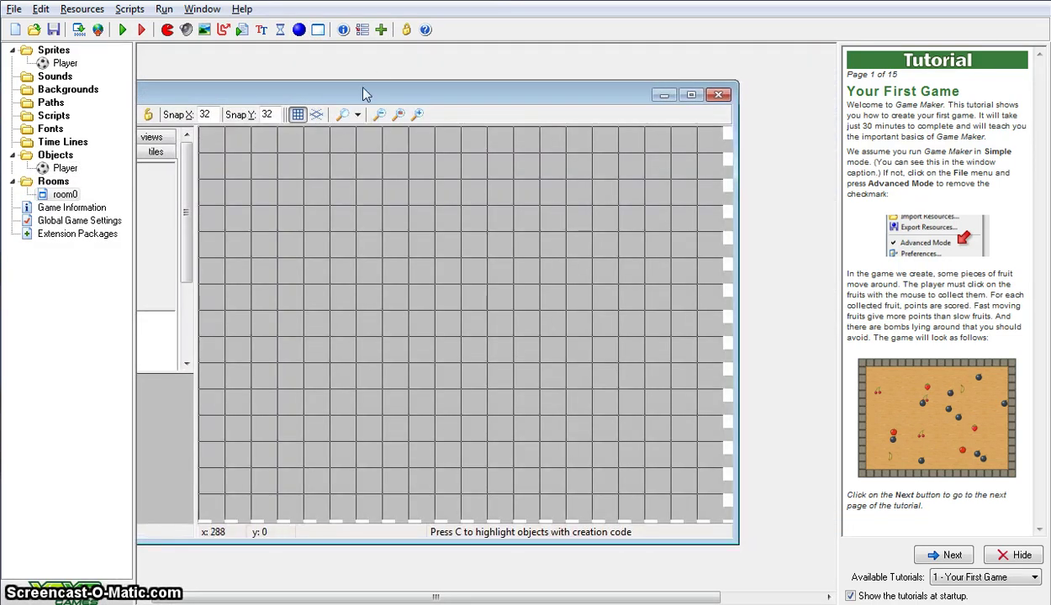
{"action": "left_click_drag", "start_coordinate": [363, 95], "coordinate": [556, 99]}
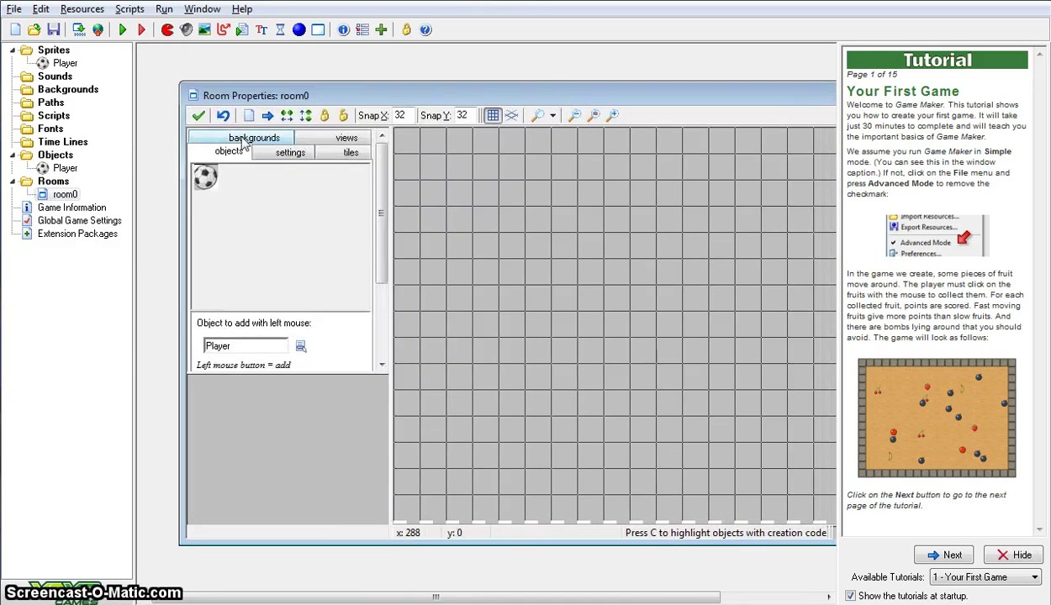
{"action": "left_click", "coordinate": [278, 152]}
{"action": "double_click", "coordinate": [268, 175]}
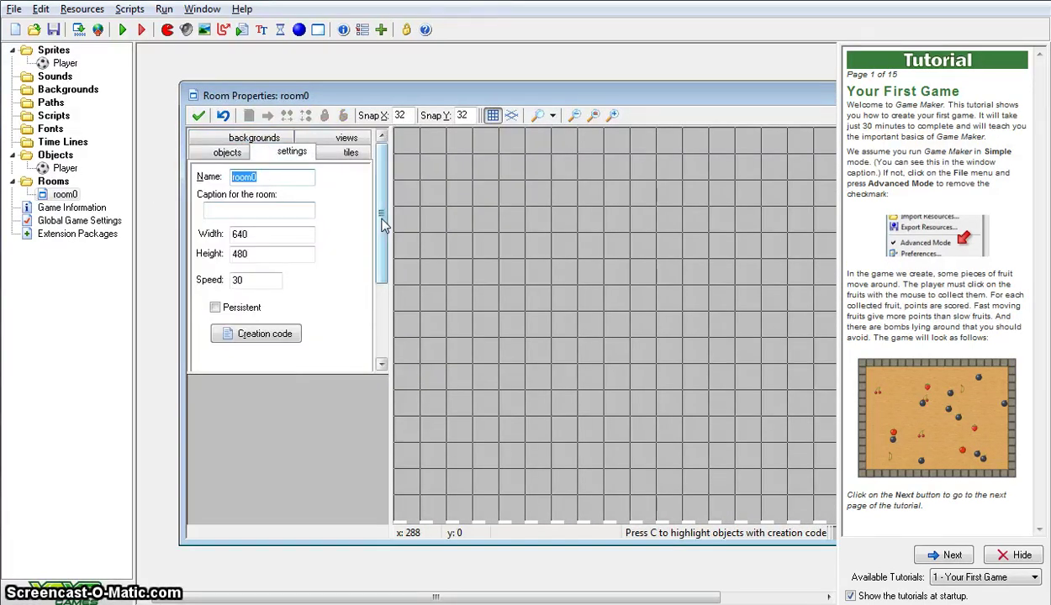
{"action": "type", "text": "L"}
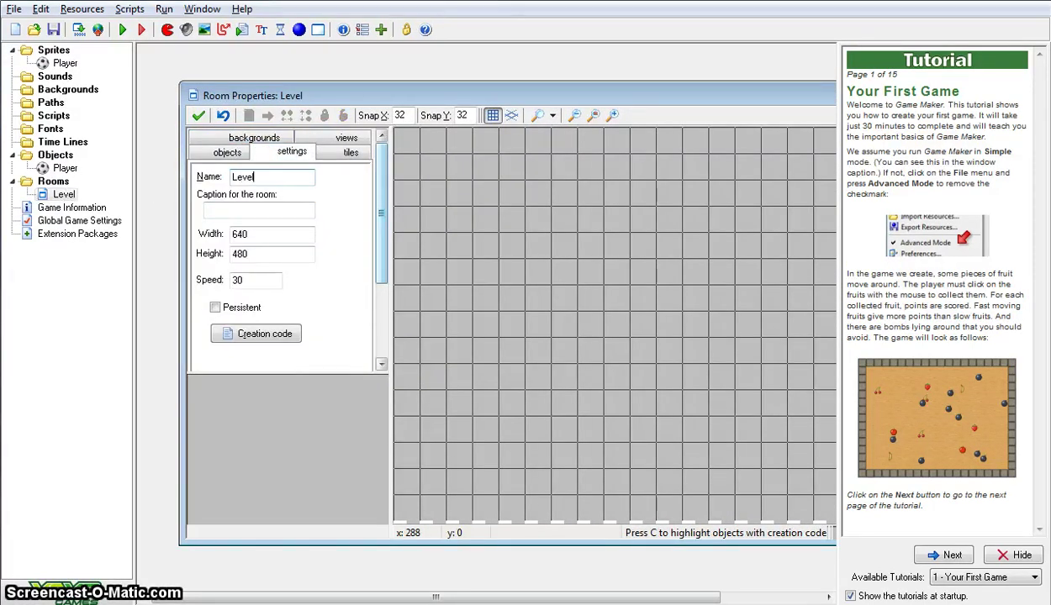
{"action": "type", "text": "evel 1"}
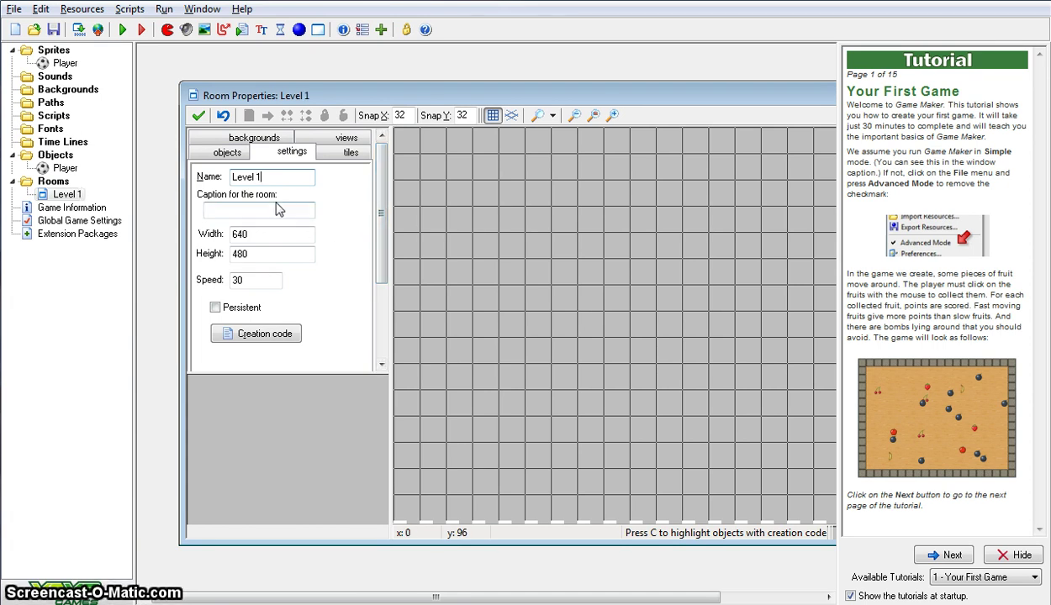
Place a Player instance near the room's centre, then close Level 1 saving changes
{"action": "left_click_drag", "start_coordinate": [327, 98], "coordinate": [290, 87]}
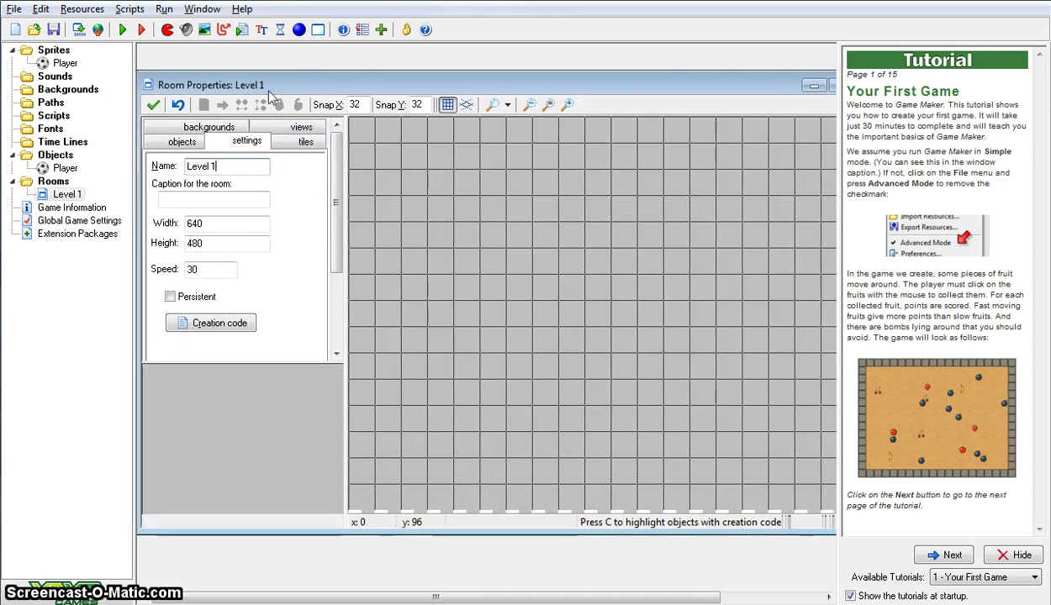
{"action": "left_click", "coordinate": [180, 143]}
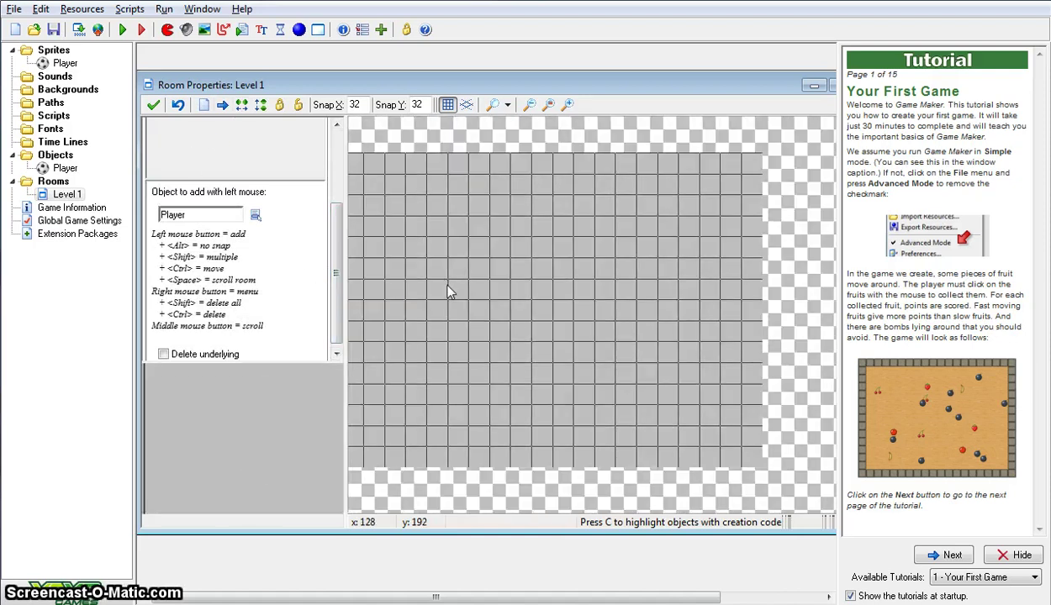
{"action": "left_click_drag", "start_coordinate": [448, 292], "coordinate": [479, 291]}
{"action": "scroll", "coordinate": [336, 143], "scroll_direction": "up", "scroll_amount": 3}
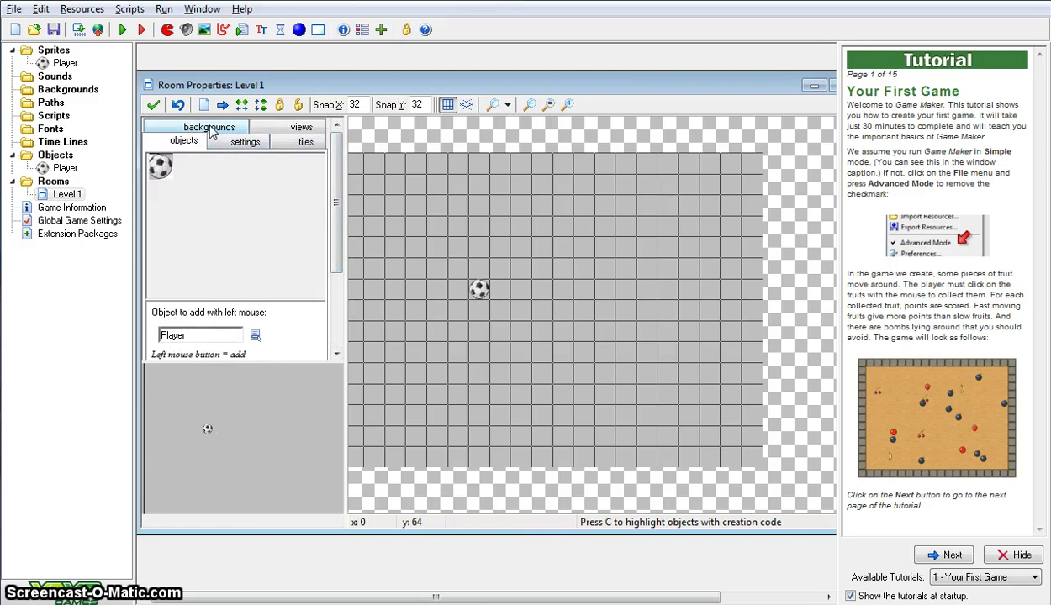
{"action": "left_click", "coordinate": [159, 173]}
{"action": "left_click", "coordinate": [191, 176]}
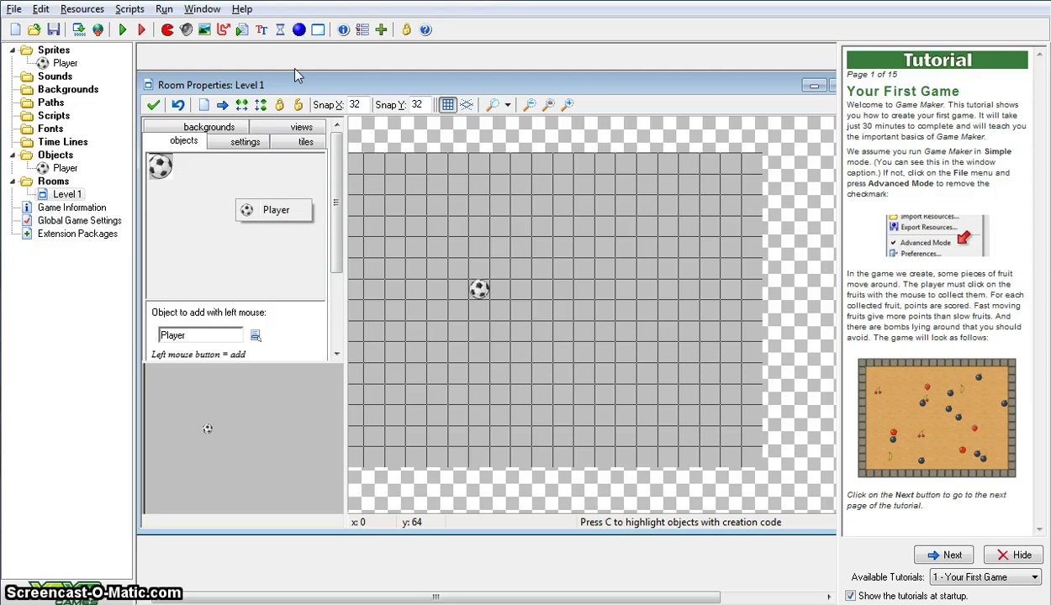
{"action": "left_click_drag", "start_coordinate": [299, 85], "coordinate": [218, 89]}
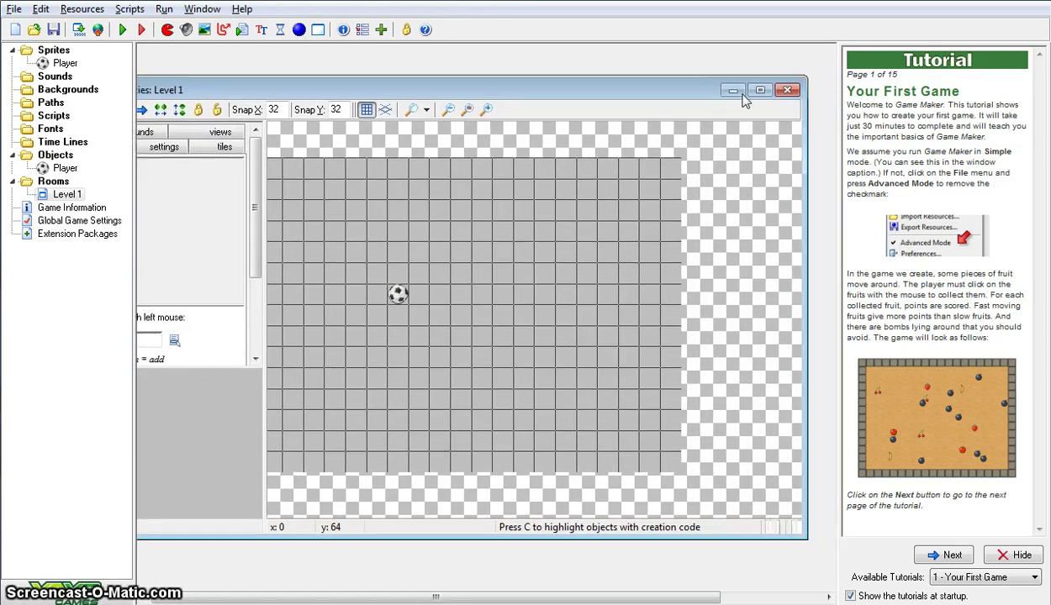
{"action": "left_click", "coordinate": [786, 89]}
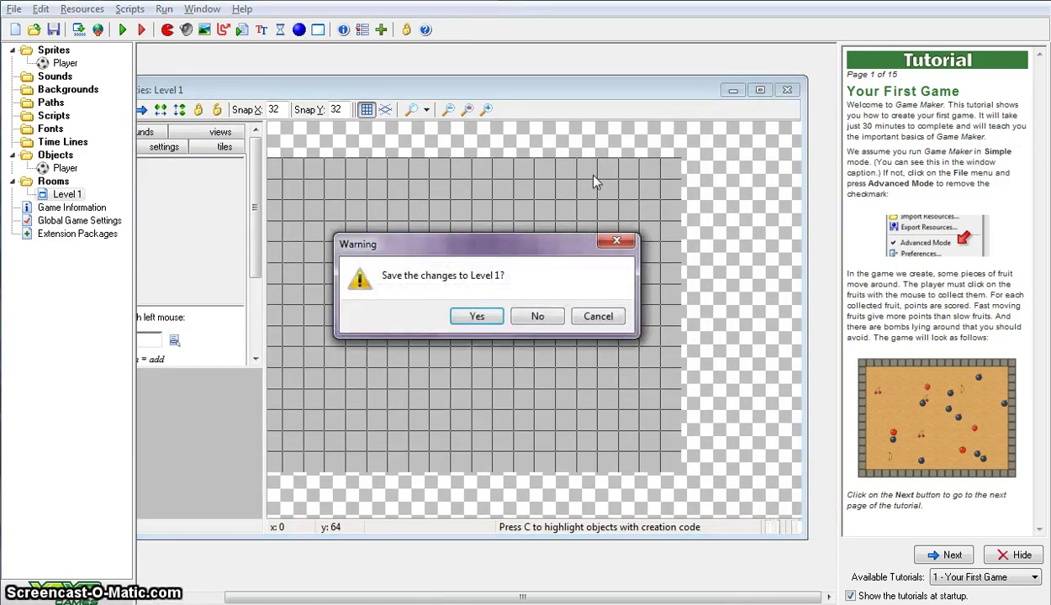
{"action": "left_click", "coordinate": [476, 316]}
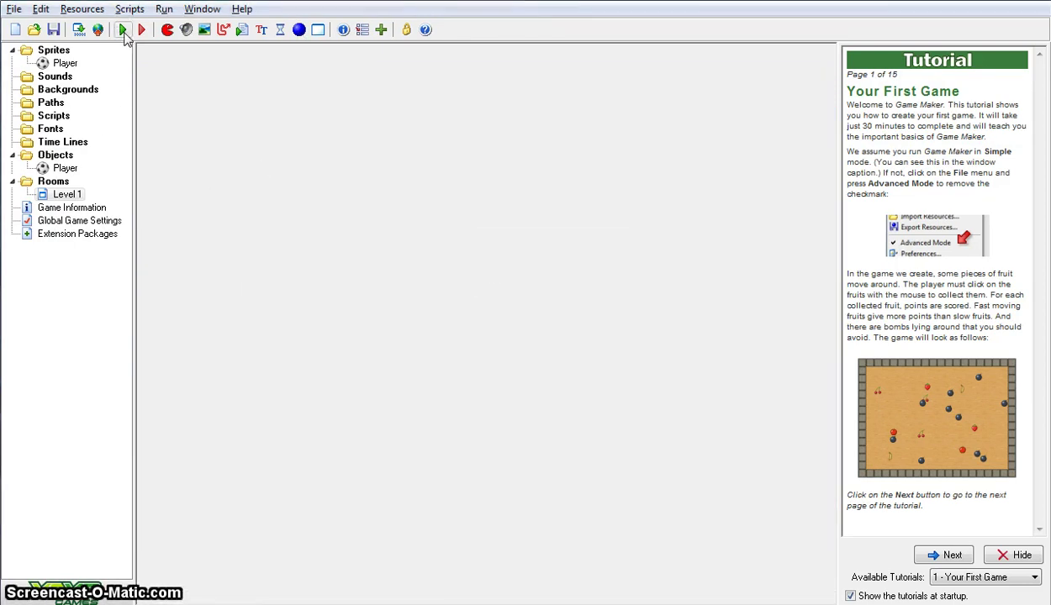
{"action": "left_click", "coordinate": [122, 31]}
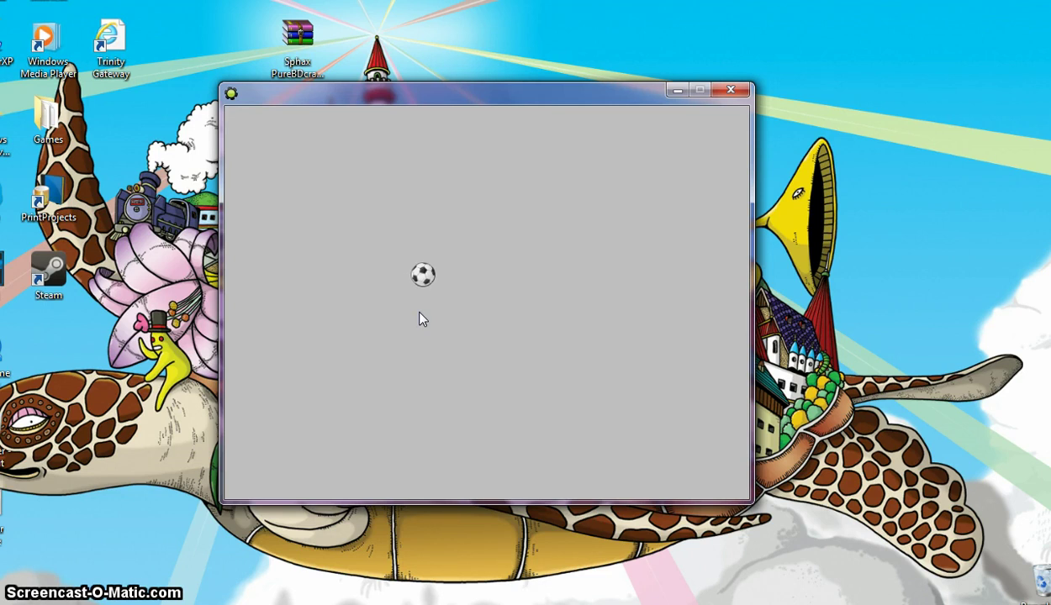
{"action": "key", "text": "Escape"}
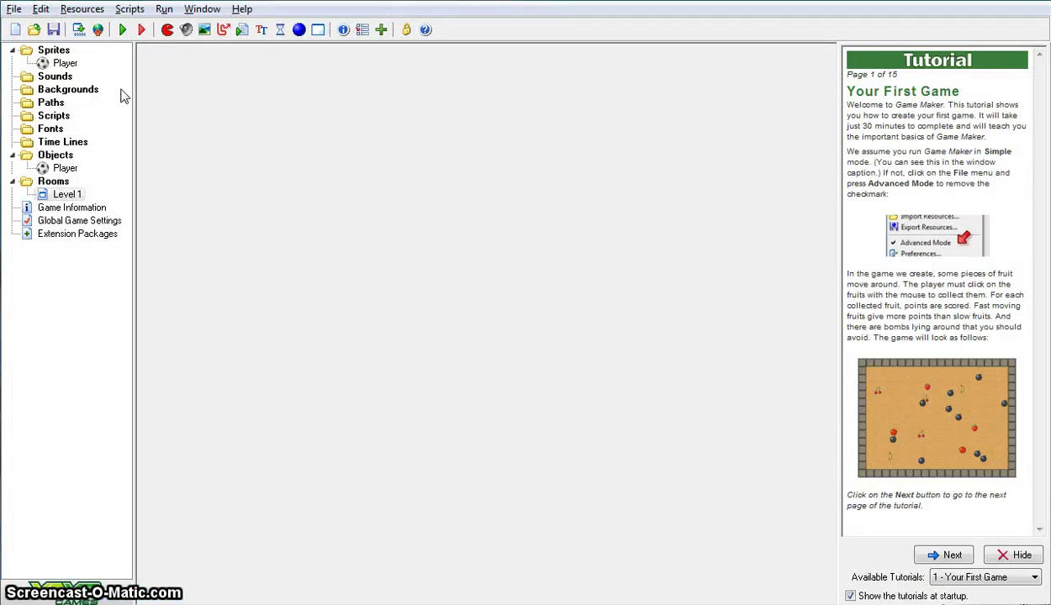
{"action": "left_click", "coordinate": [71, 195]}
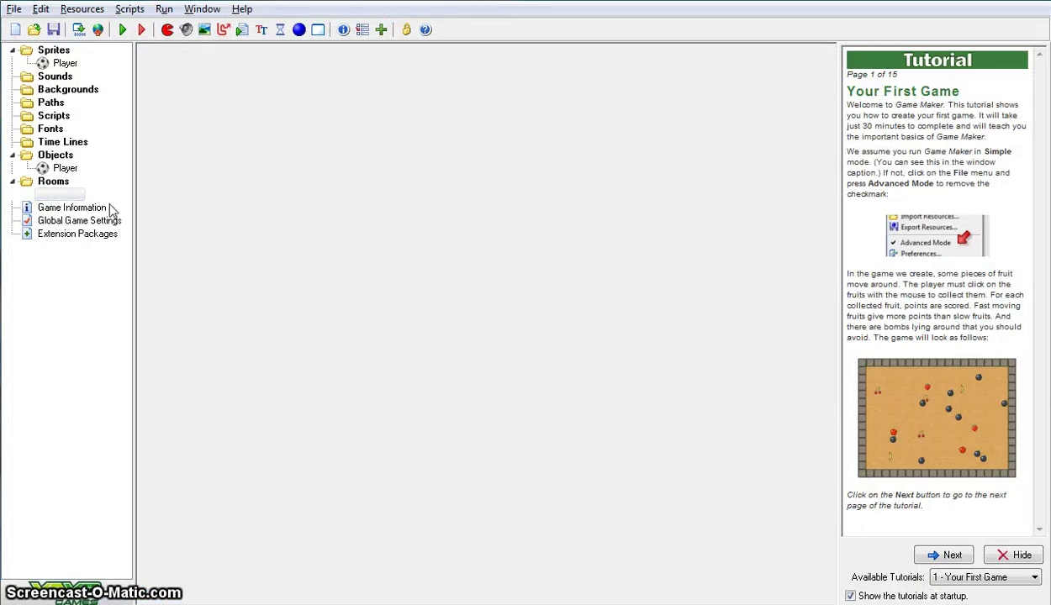
Create a sprite named Walls and add a new blank 32 × 32 image
{"action": "left_click", "coordinate": [170, 33]}
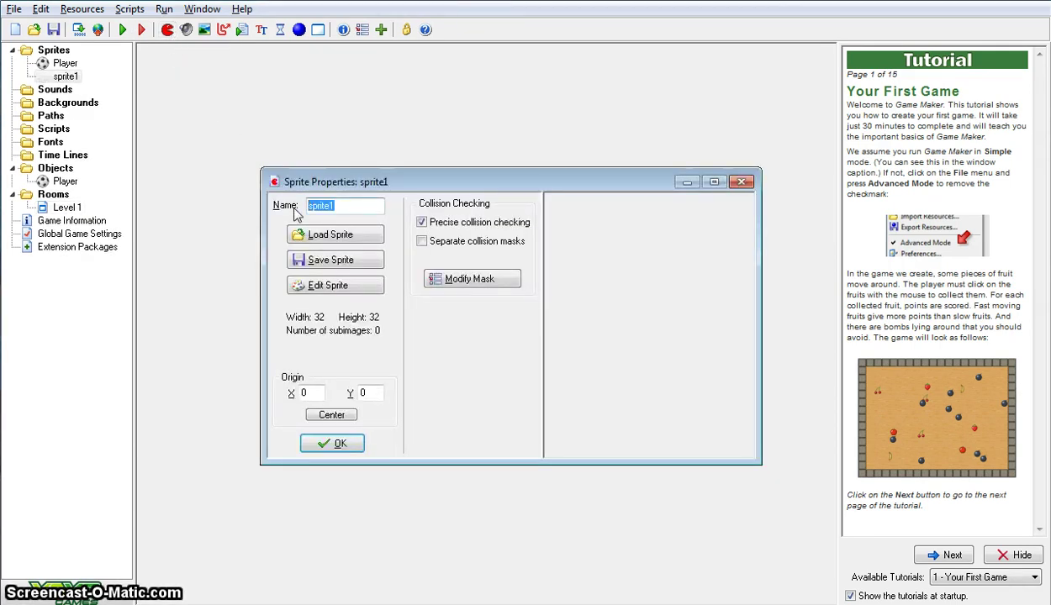
{"action": "key", "text": "BackSpace"}
{"action": "type", "text": "Walls"}
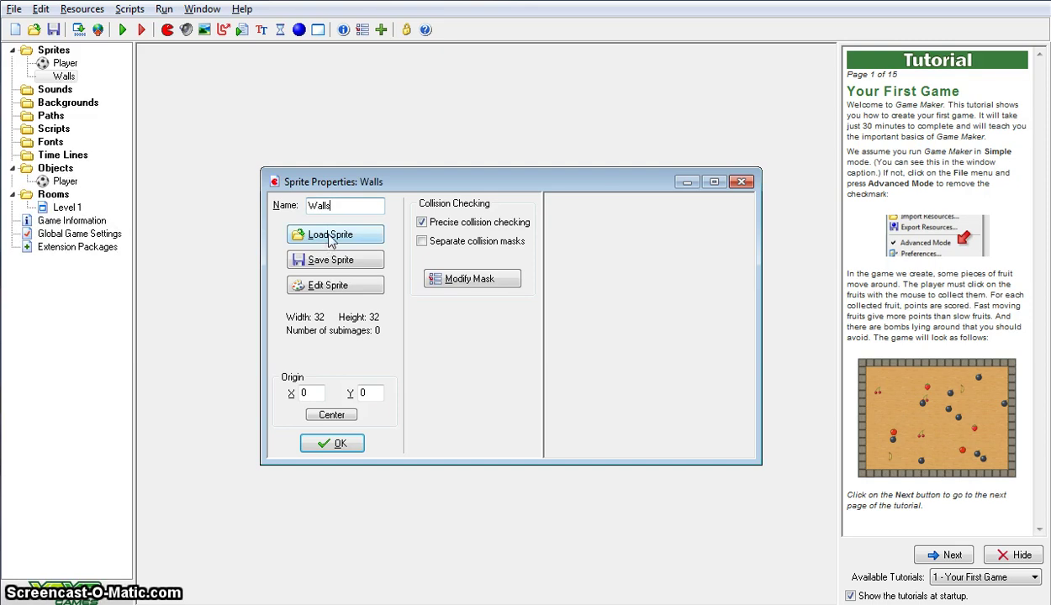
{"action": "left_click", "coordinate": [353, 285]}
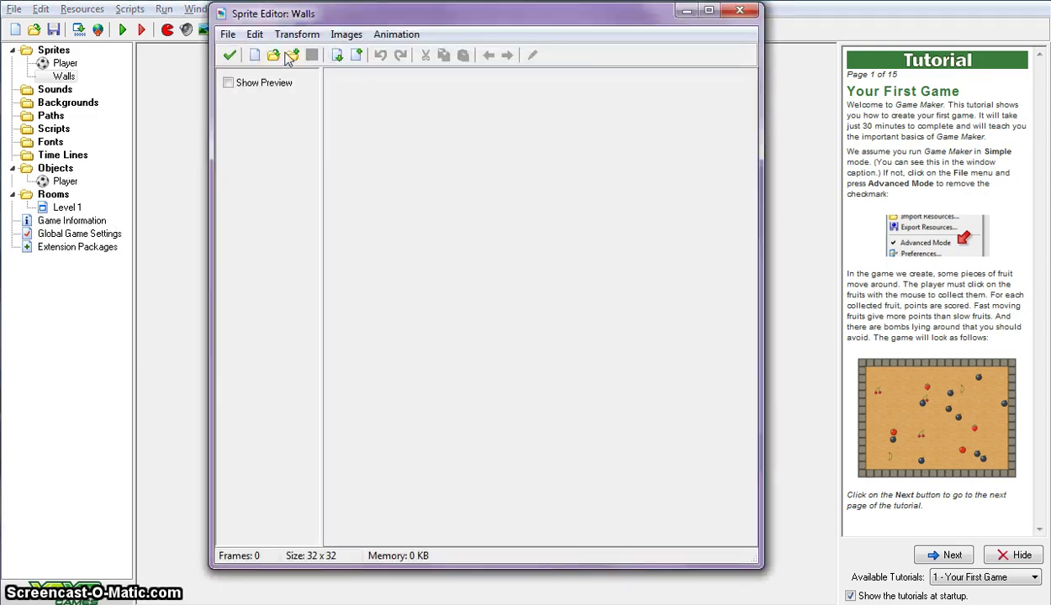
{"action": "left_click", "coordinate": [254, 57]}
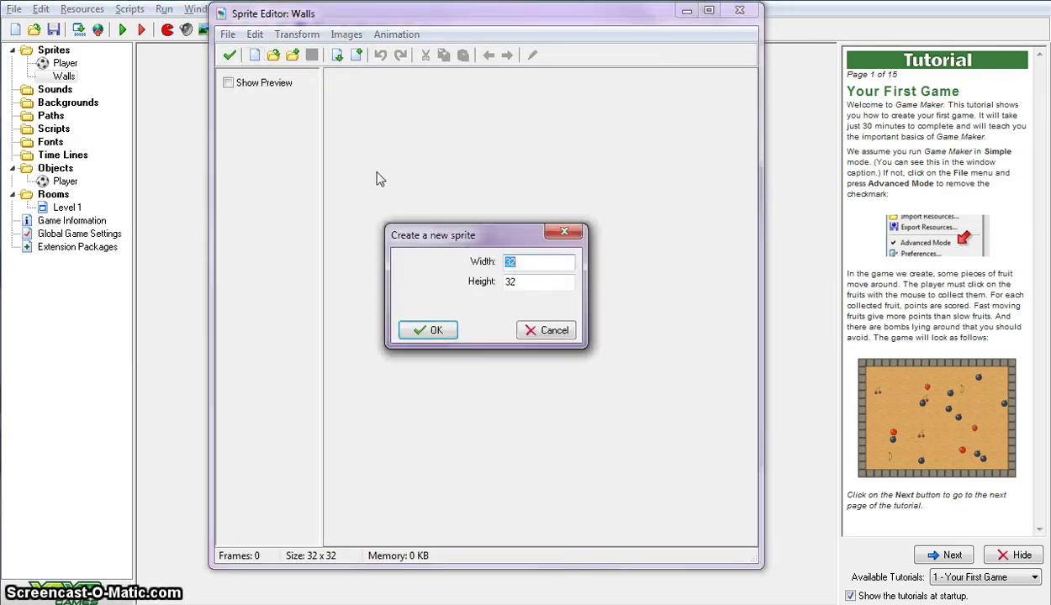
{"action": "left_click", "coordinate": [431, 330]}
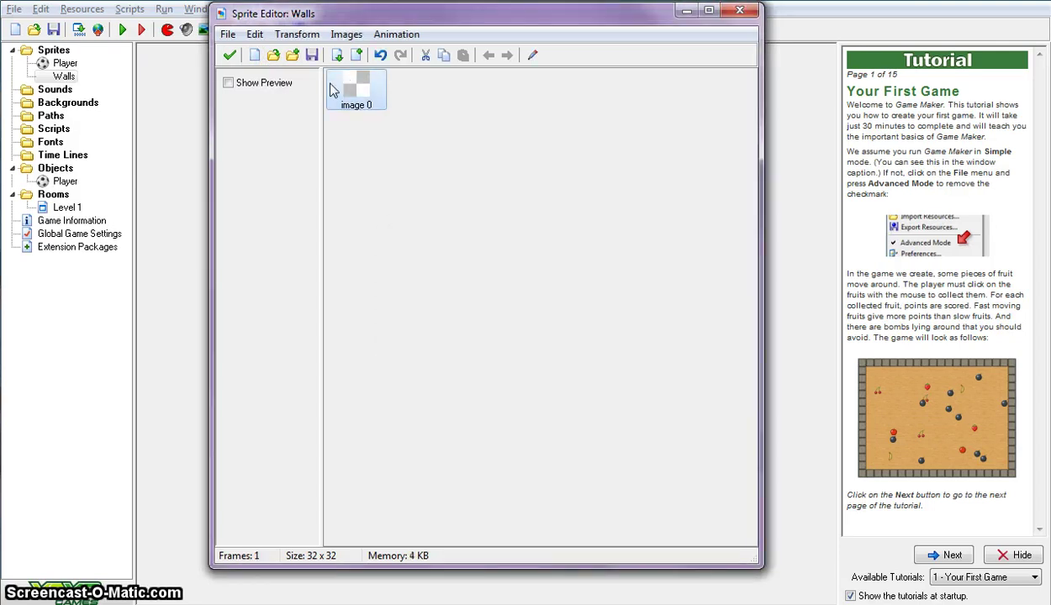
Fill the whole image with light grey and keep it
{"action": "double_click", "coordinate": [355, 86]}
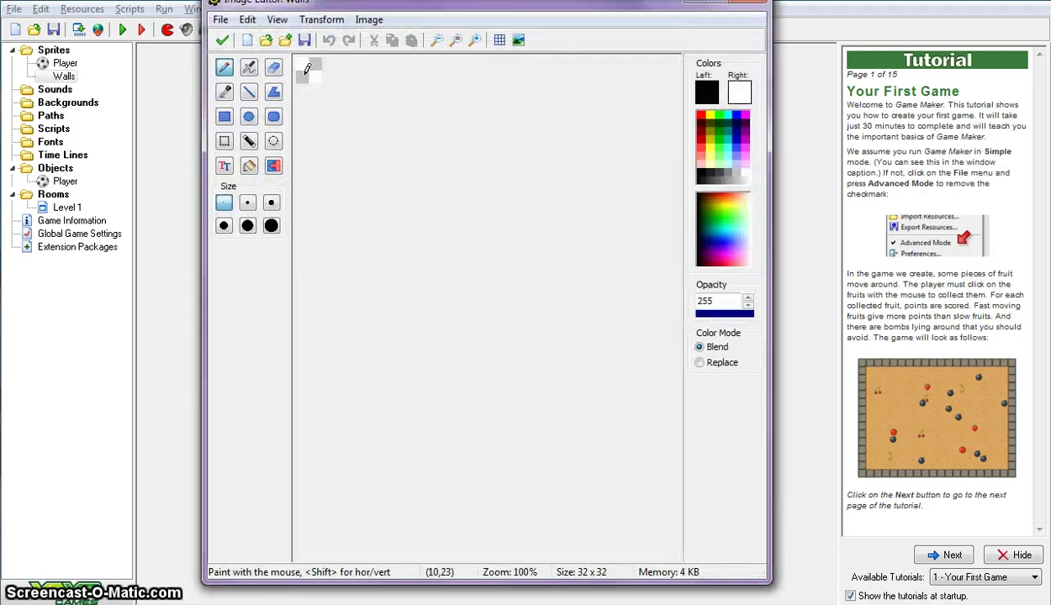
{"action": "scroll", "coordinate": [336, 126], "scroll_direction": "up", "scroll_amount": 5}
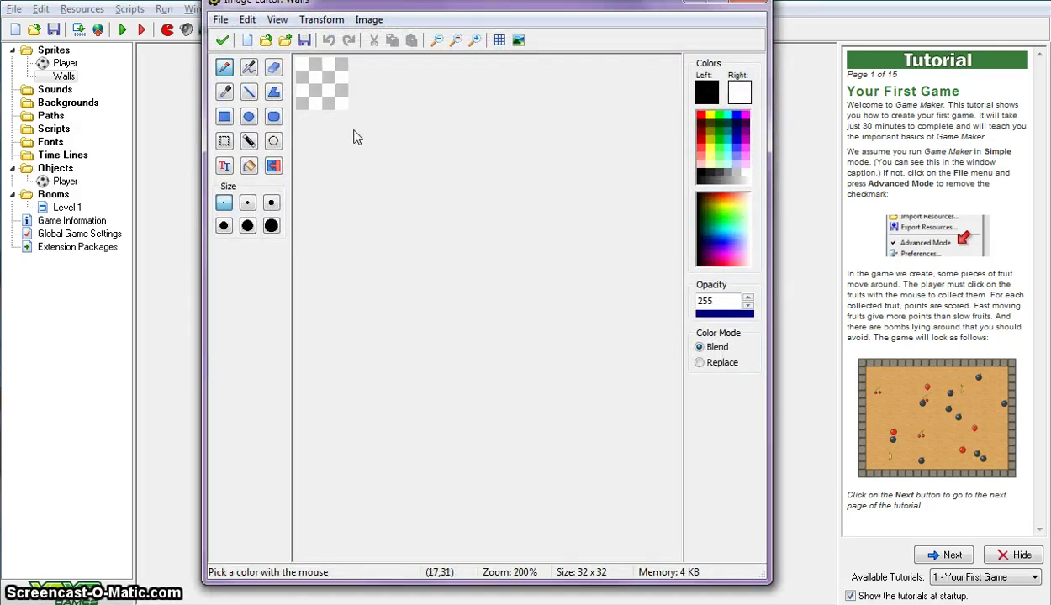
{"action": "left_click", "coordinate": [273, 166]}
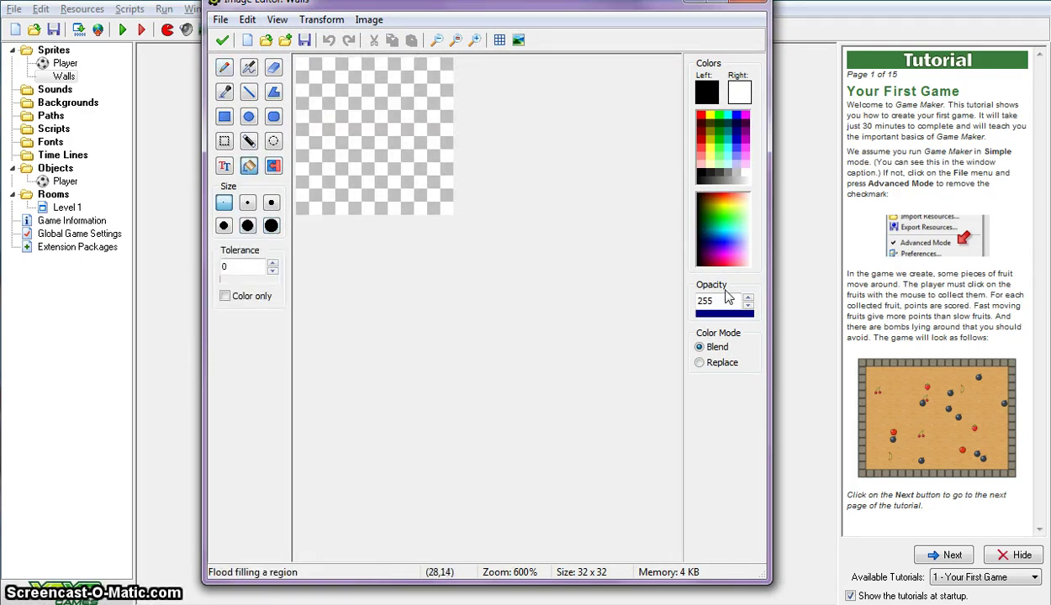
{"action": "left_click", "coordinate": [742, 164]}
{"action": "left_click", "coordinate": [377, 132]}
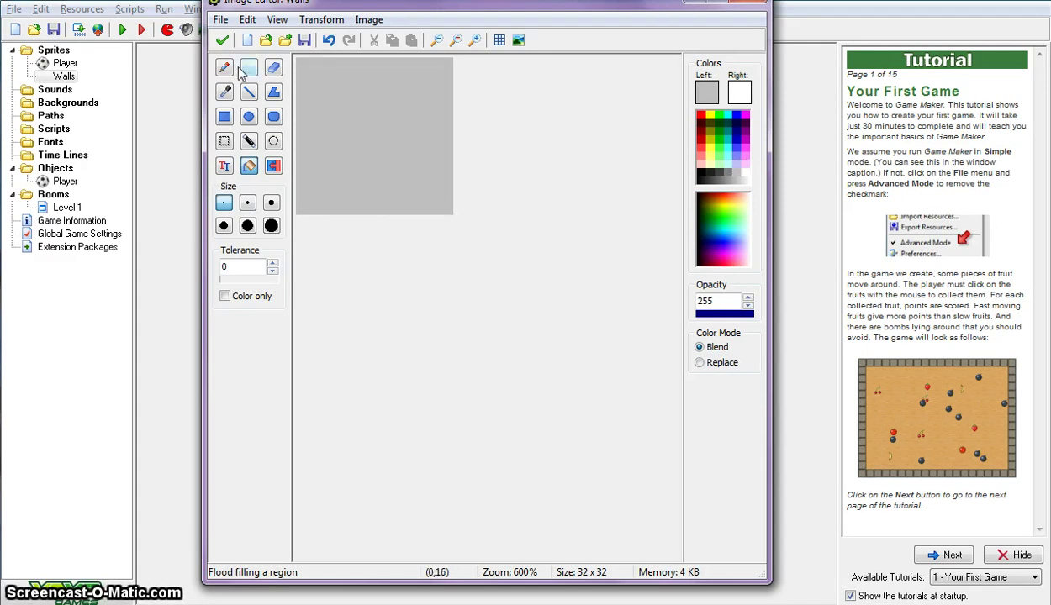
{"action": "left_click", "coordinate": [222, 41]}
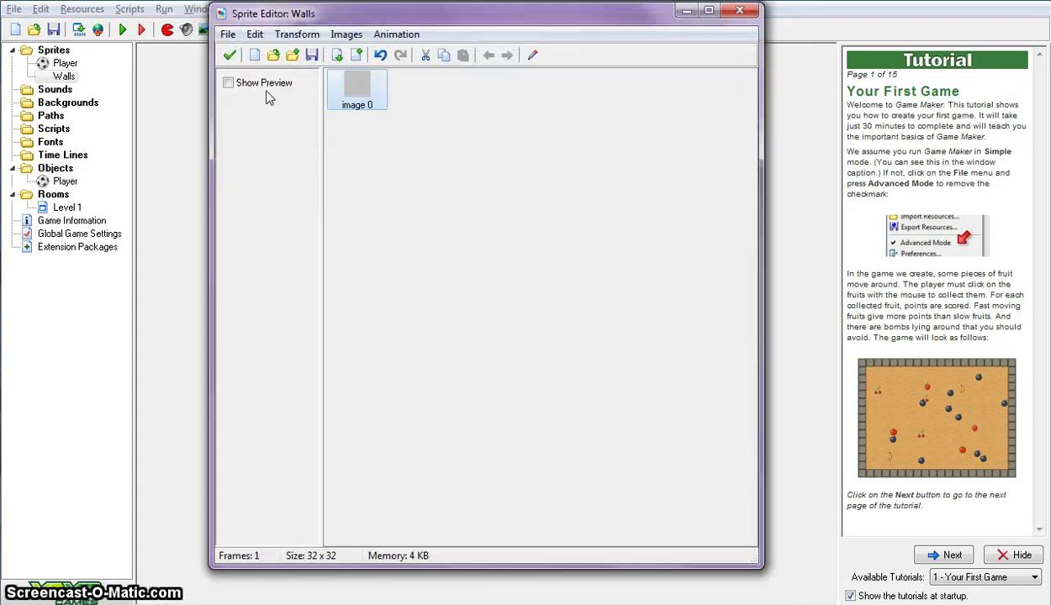
{"action": "left_click", "coordinate": [232, 55]}
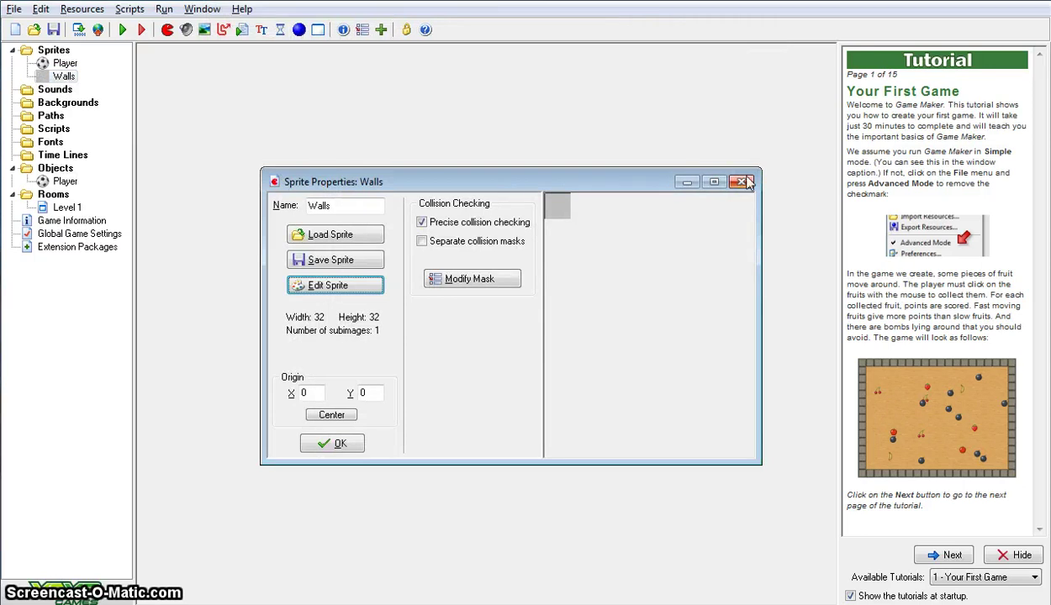
Save the Walls sprite and create a Walls object using the Walls sprite
{"action": "left_click", "coordinate": [742, 182]}
{"action": "left_click", "coordinate": [477, 316]}
{"action": "left_click", "coordinate": [299, 30]}
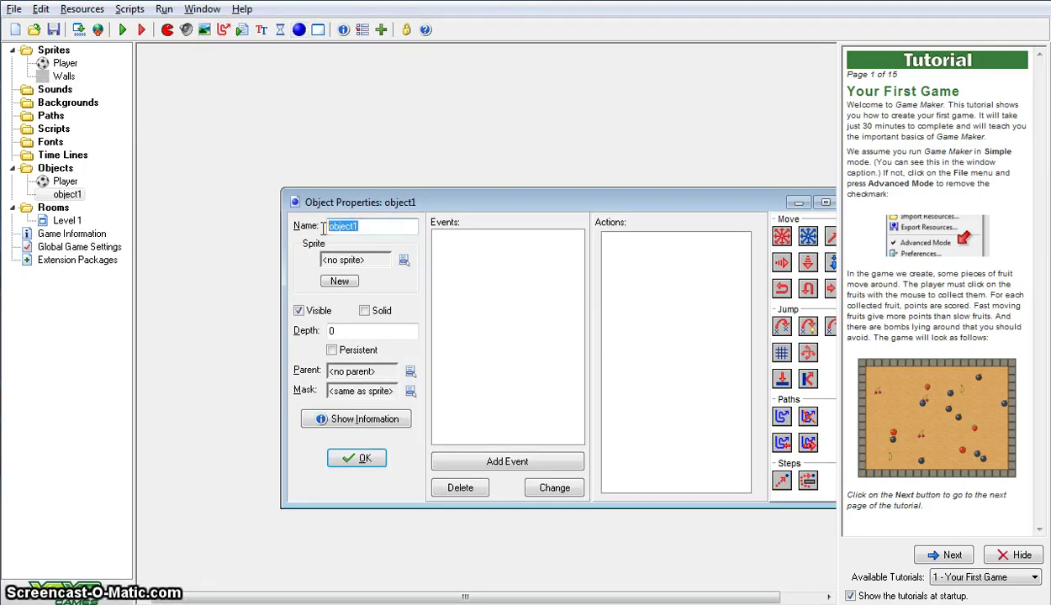
{"action": "type", "text": "Walls"}
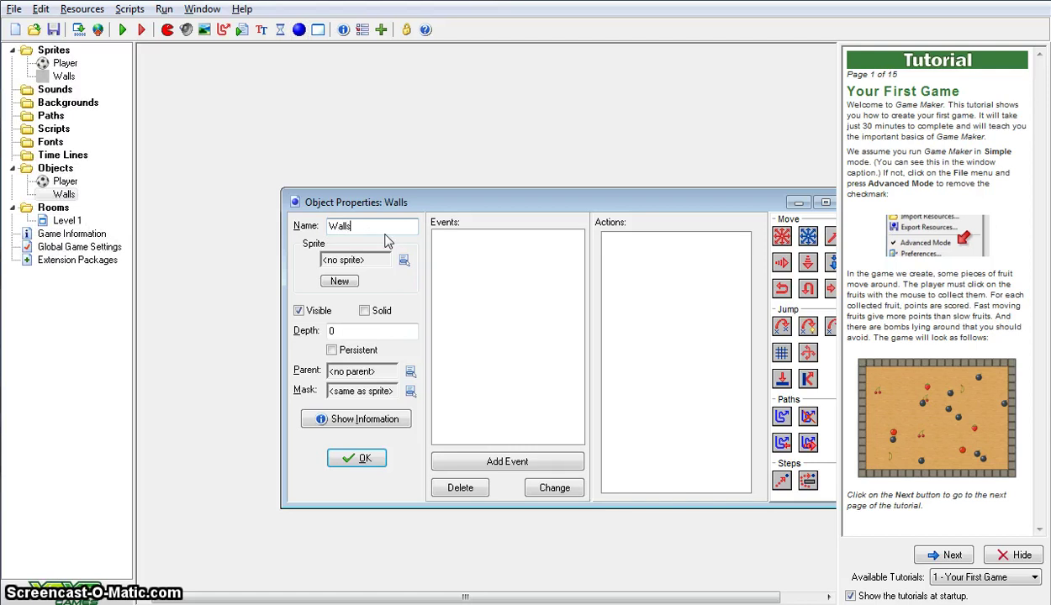
{"action": "left_click", "coordinate": [404, 260]}
{"action": "left_click", "coordinate": [454, 302]}
Confirm the Walls object and reopen the Player object's properties
{"action": "left_click_drag", "start_coordinate": [423, 210], "coordinate": [336, 135]}
{"action": "left_click", "coordinate": [440, 341]}
{"action": "left_click", "coordinate": [273, 386]}
{"action": "double_click", "coordinate": [65, 183]}
Give Player a collision-with-Walls event that uses Move Fixed at speed 0 to stop it
{"action": "left_click_drag", "start_coordinate": [486, 224], "coordinate": [376, 138]}
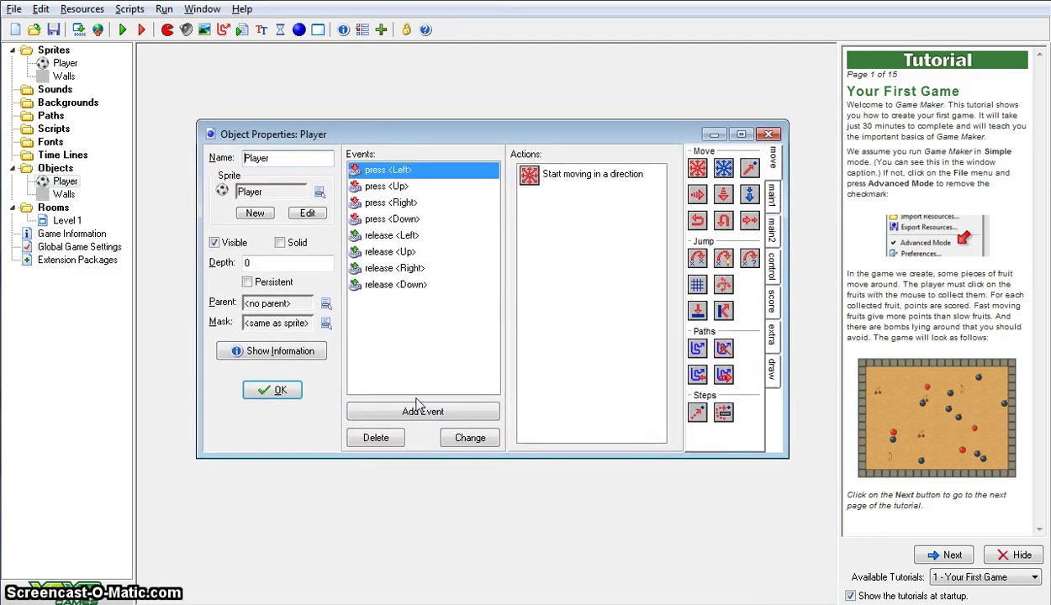
{"action": "left_click", "coordinate": [420, 419]}
{"action": "left_click", "coordinate": [435, 323]}
{"action": "left_click", "coordinate": [472, 351]}
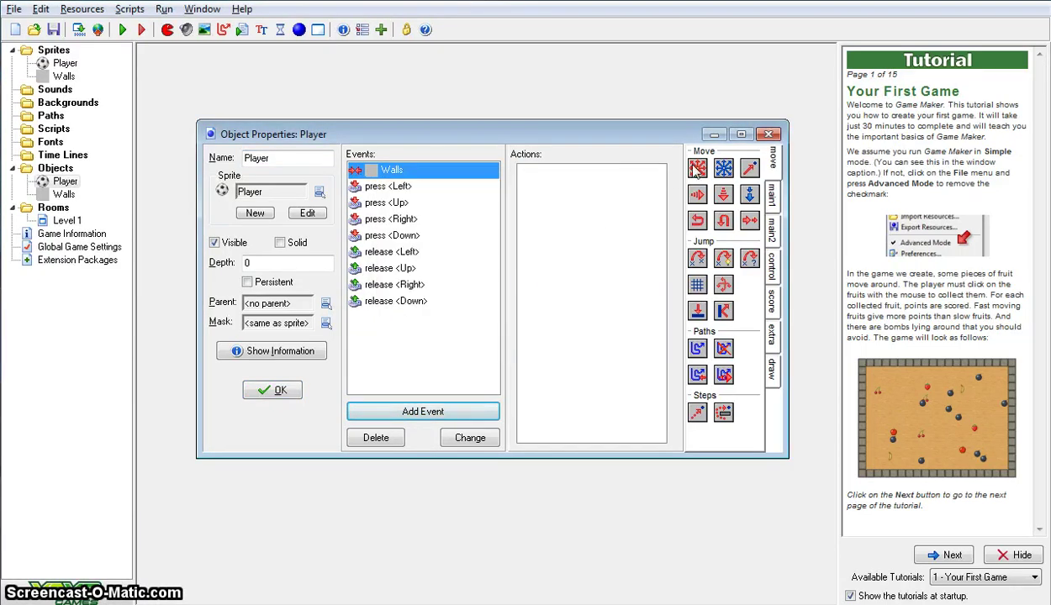
{"action": "left_click_drag", "start_coordinate": [697, 168], "coordinate": [580, 217]}
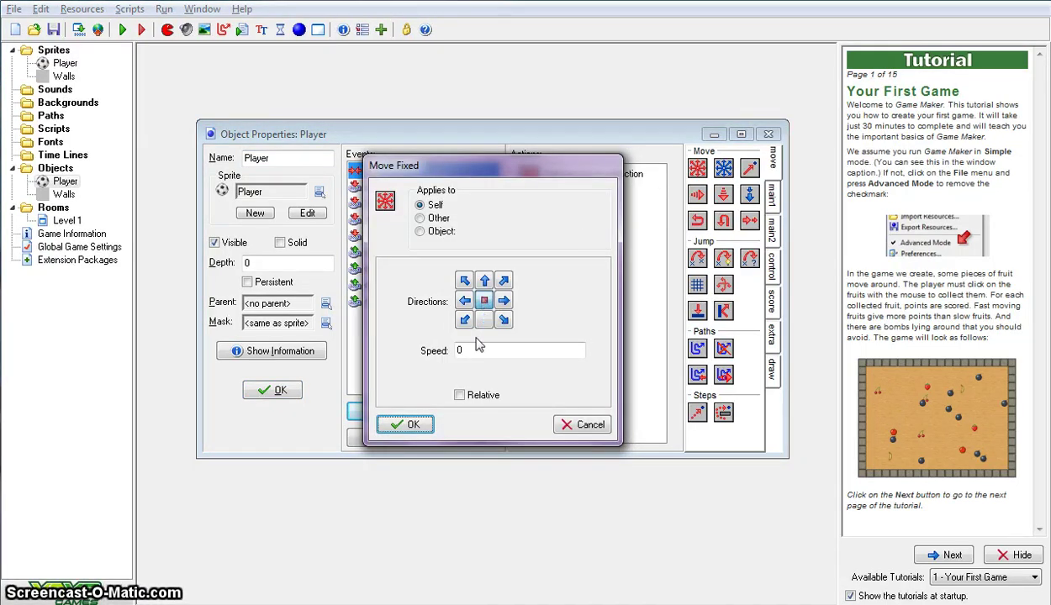
{"action": "left_click", "coordinate": [412, 424]}
{"action": "left_click", "coordinate": [271, 390]}
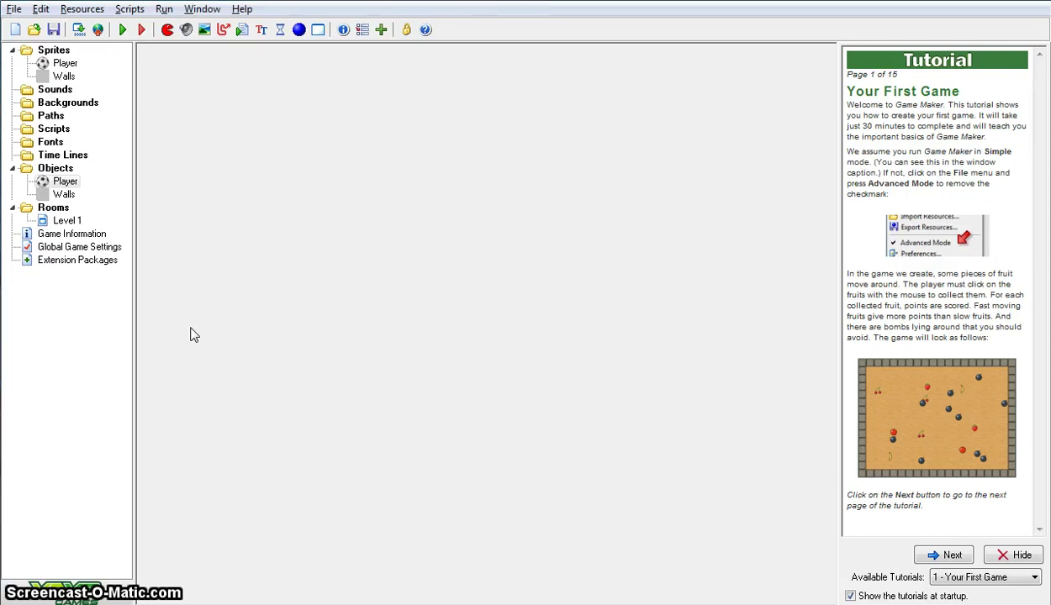
Open Level 1 and lay Walls down the left edge and along the bottom
{"action": "double_click", "coordinate": [63, 222]}
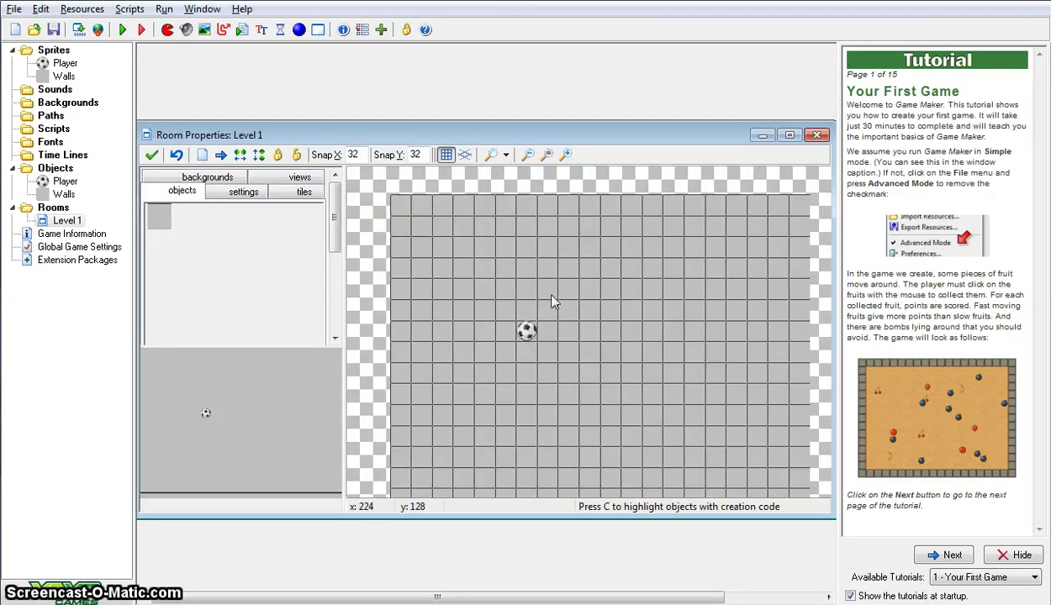
{"action": "left_click", "coordinate": [160, 212]}
{"action": "left_click", "coordinate": [195, 237]}
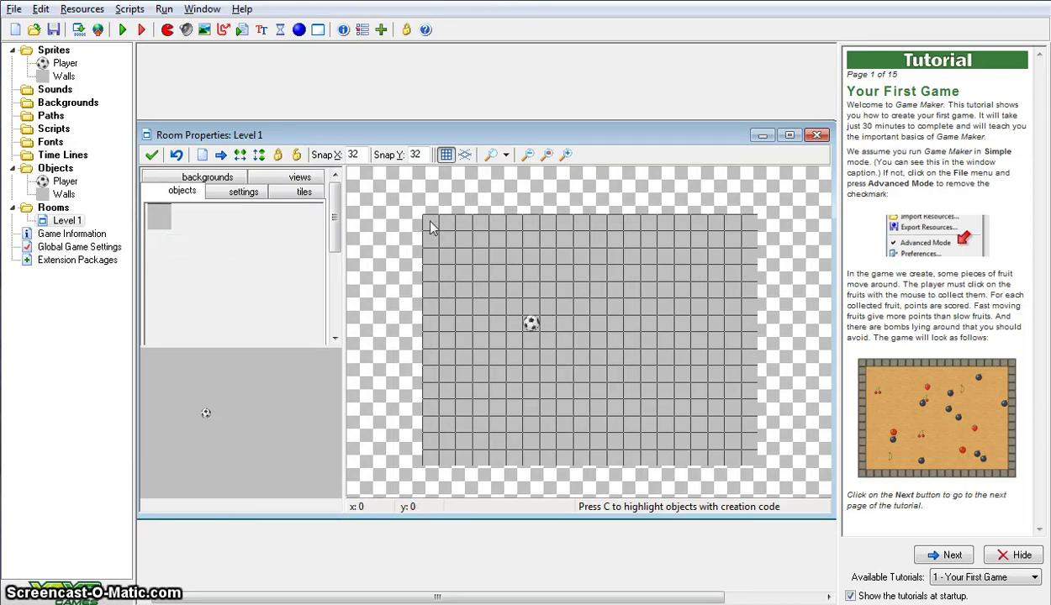
{"action": "left_click_drag", "start_coordinate": [430, 225], "coordinate": [433, 314]}
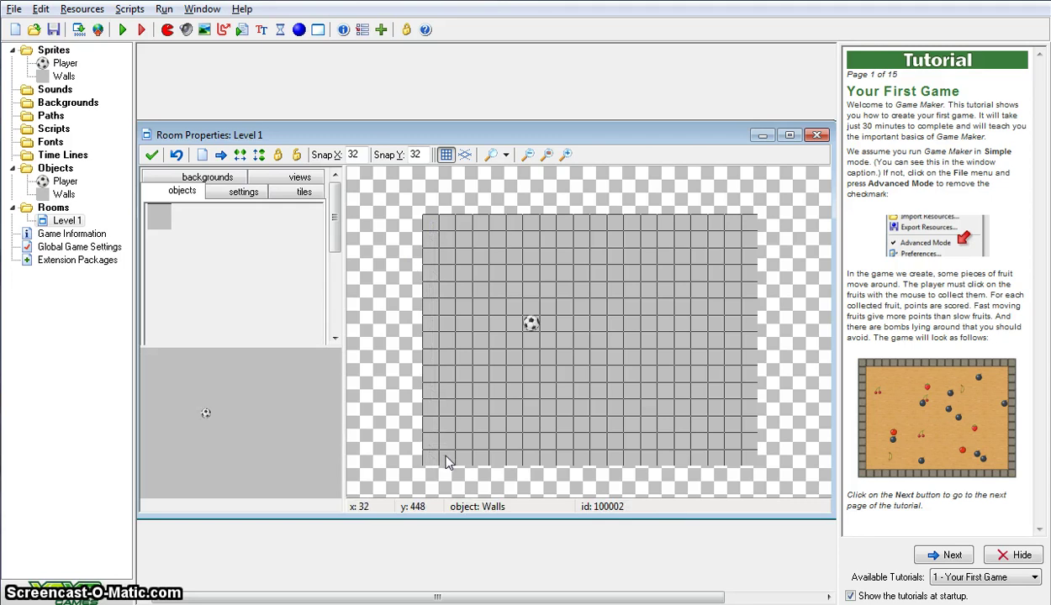
{"action": "left_click_drag", "start_coordinate": [463, 463], "coordinate": [752, 443]}
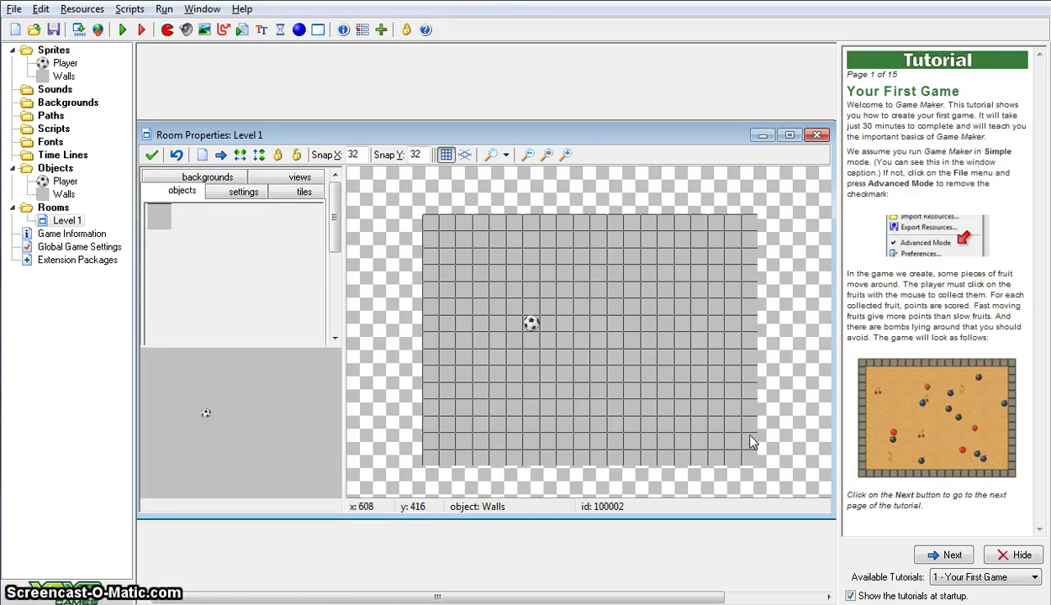
Change Level 1's background colour to white
{"action": "left_click", "coordinate": [201, 177]}
{"action": "left_click", "coordinate": [232, 234]}
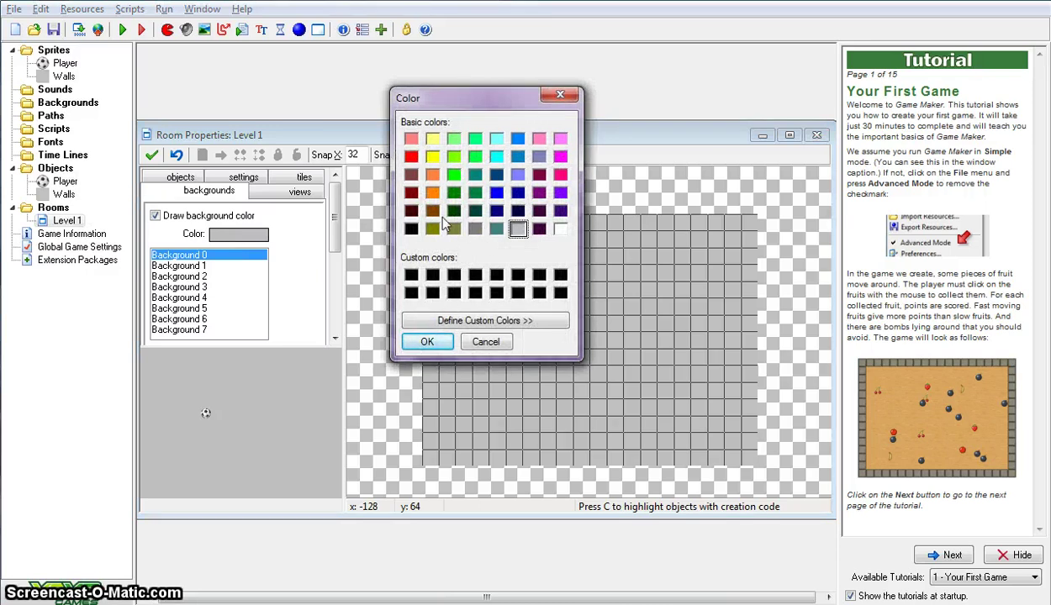
{"action": "left_click", "coordinate": [429, 343]}
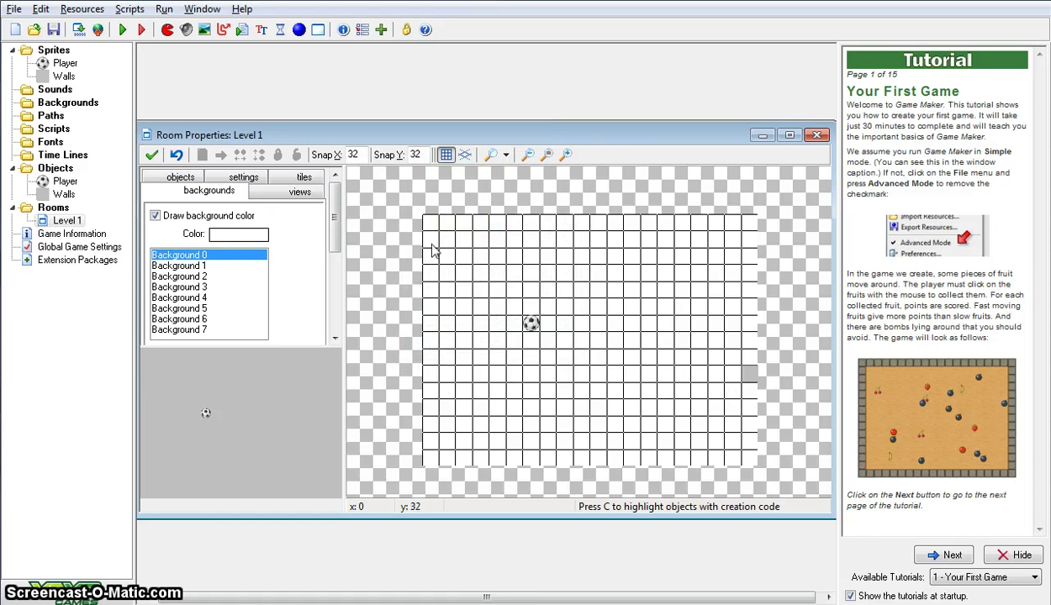
Paint Walls along the room's left column, right column and top row
{"action": "left_click", "coordinate": [182, 176]}
{"action": "left_click", "coordinate": [164, 220]}
{"action": "left_click", "coordinate": [189, 250]}
{"action": "left_click", "coordinate": [431, 223]}
{"action": "left_click", "coordinate": [427, 244]}
{"action": "mouse_move", "coordinate": [429, 252]}
{"action": "left_mouse_down", "text": "shift"}
{"action": "mouse_move", "coordinate": [430, 443]}
{"action": "mouse_move", "coordinate": [476, 462]}
{"action": "mouse_move", "coordinate": [736, 466]}
{"action": "mouse_move", "coordinate": [755, 399]}
{"action": "left_mouse_up", "text": "shift"}
{"action": "mouse_move", "coordinate": [754, 357]}
{"action": "left_mouse_down", "text": "shift"}
{"action": "mouse_move", "coordinate": [747, 221]}
{"action": "mouse_move", "coordinate": [427, 225]}
{"action": "left_mouse_up", "text": "shift"}
{"action": "left_click", "coordinate": [152, 155]}
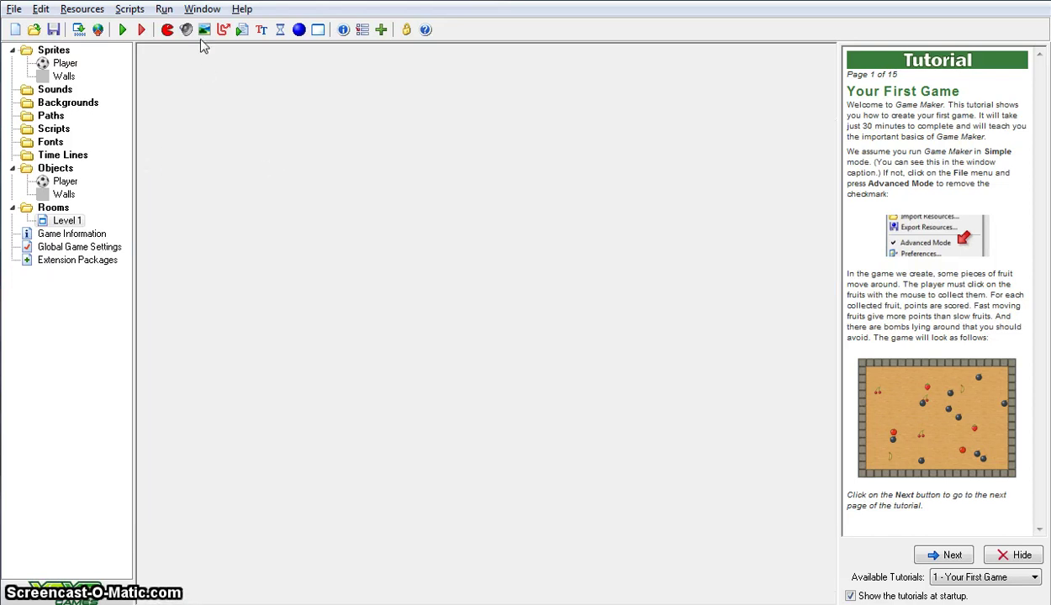
{"action": "left_click", "coordinate": [121, 30]}
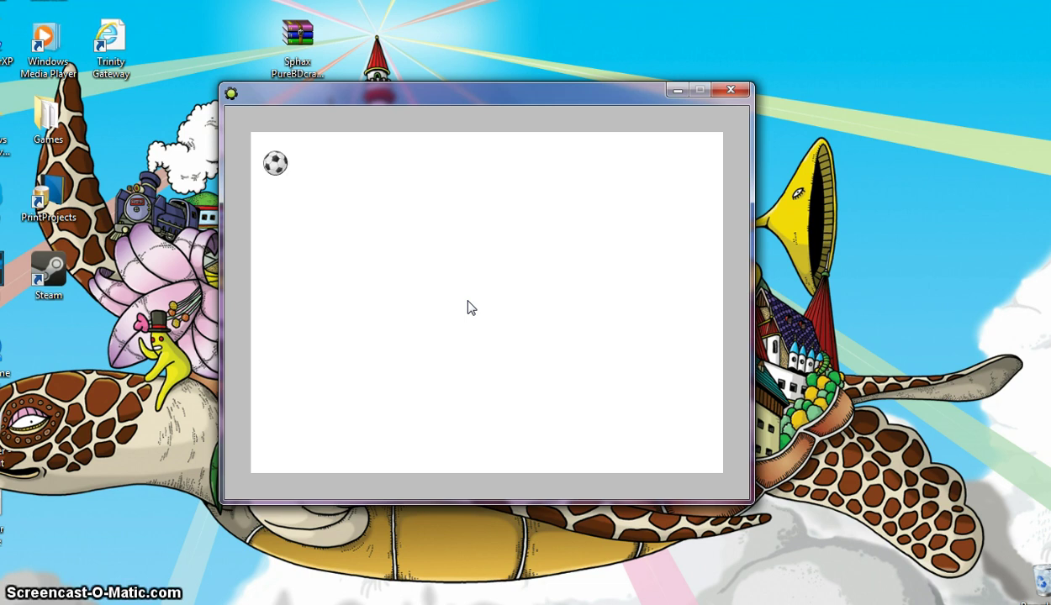
{"action": "key", "text": "Escape"}
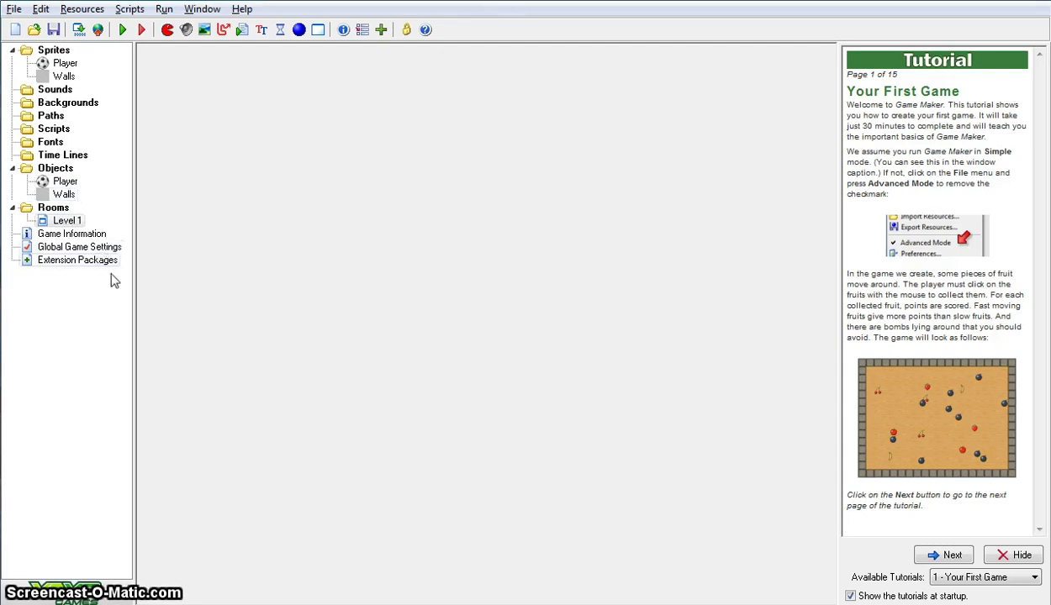
Create a new sprite named Portal
{"action": "left_click", "coordinate": [64, 63]}
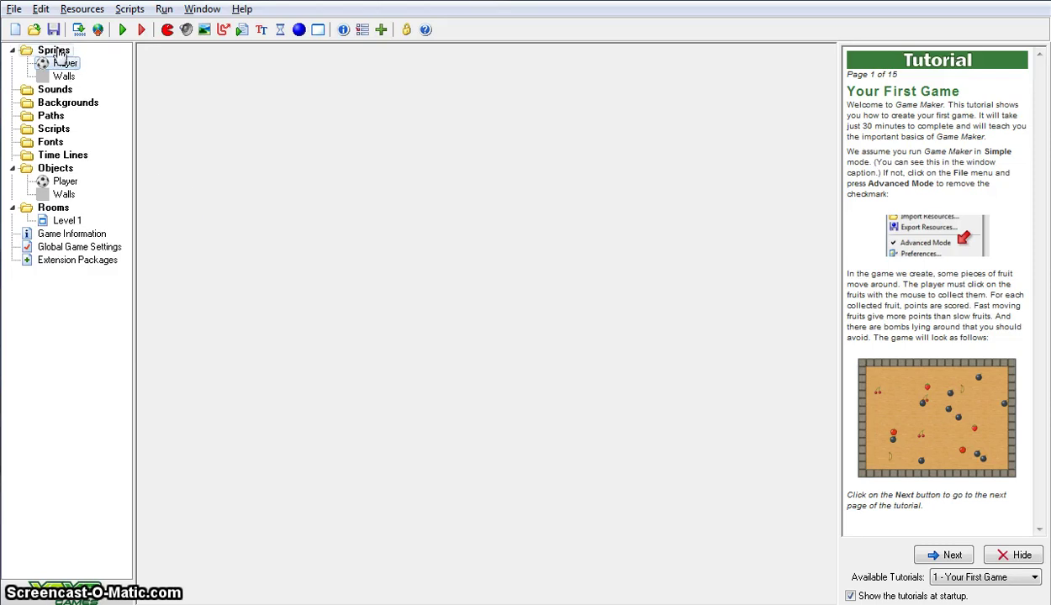
{"action": "left_click_drag", "start_coordinate": [77, 73], "coordinate": [82, 204]}
{"action": "left_click", "coordinate": [168, 30]}
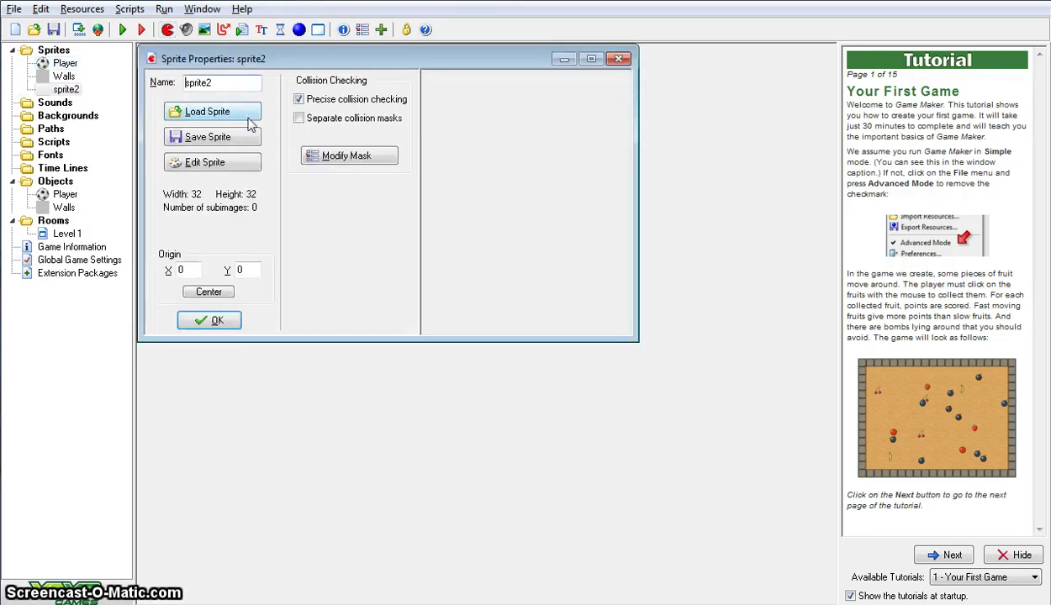
{"action": "double_click", "coordinate": [198, 84]}
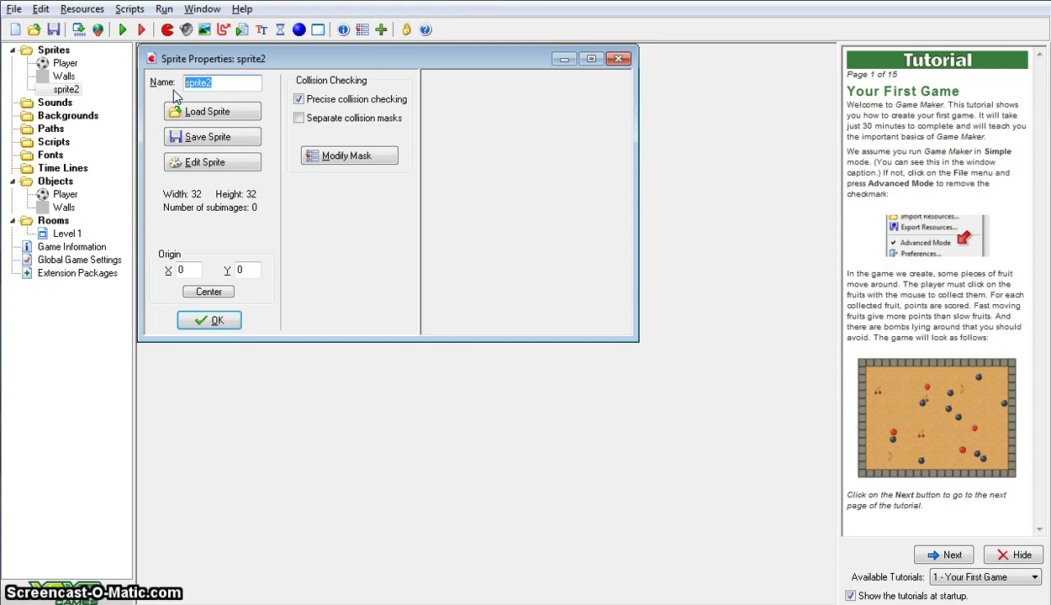
{"action": "type", "text": "Portal"}
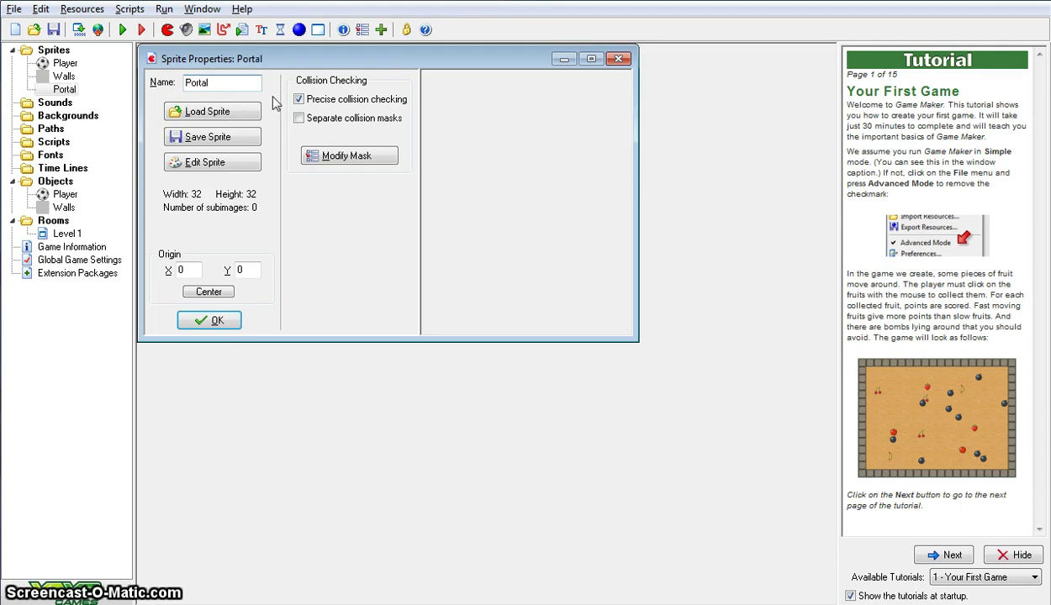
Give the Portal sprite a blank 32×32 image and open it for painting
{"action": "left_click", "coordinate": [215, 164]}
{"action": "left_click", "coordinate": [254, 55]}
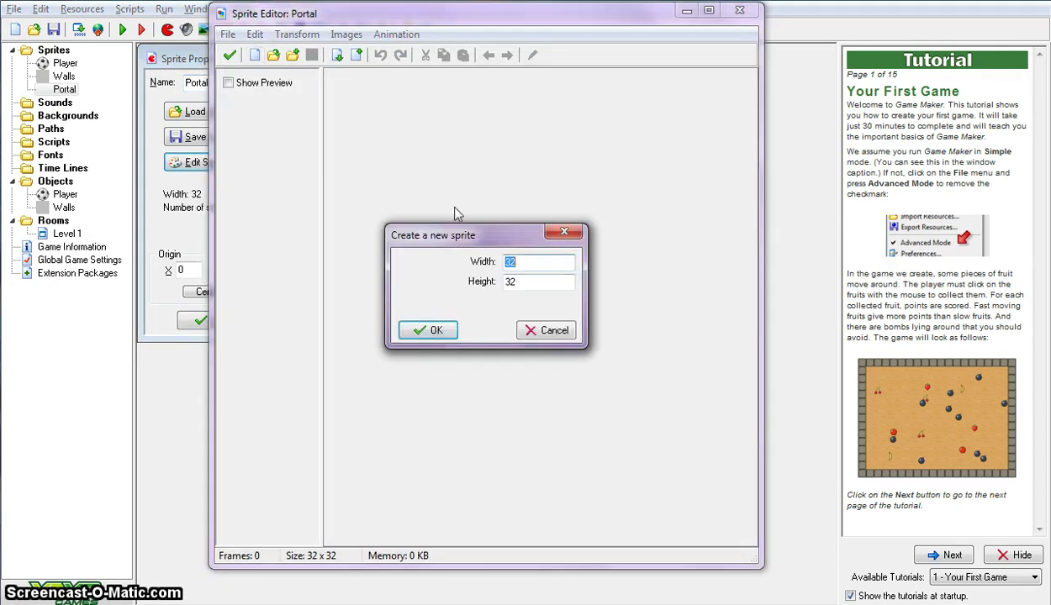
{"action": "left_click", "coordinate": [427, 329]}
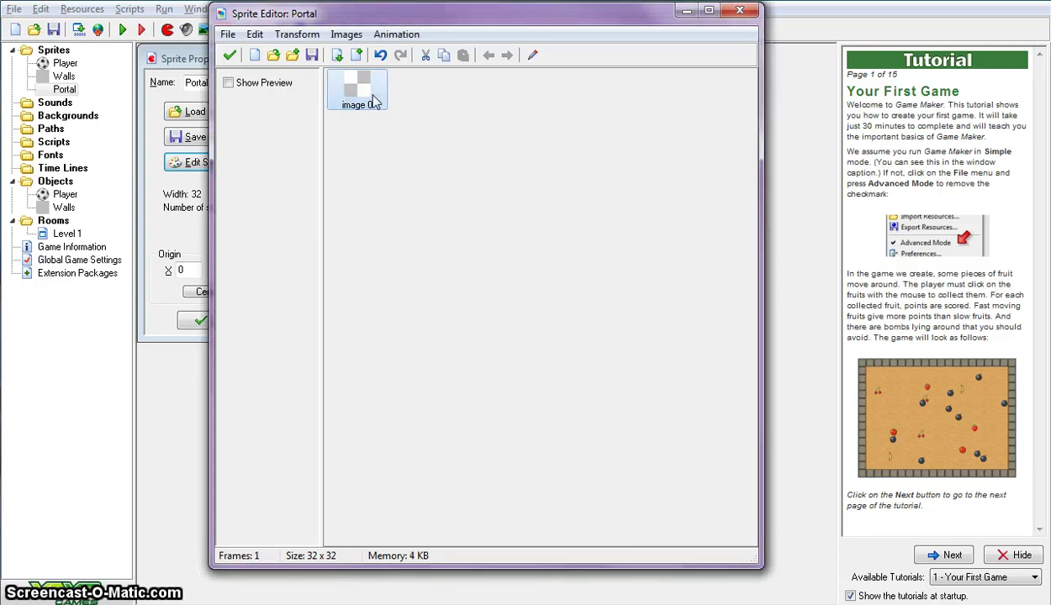
{"action": "double_click", "coordinate": [358, 89]}
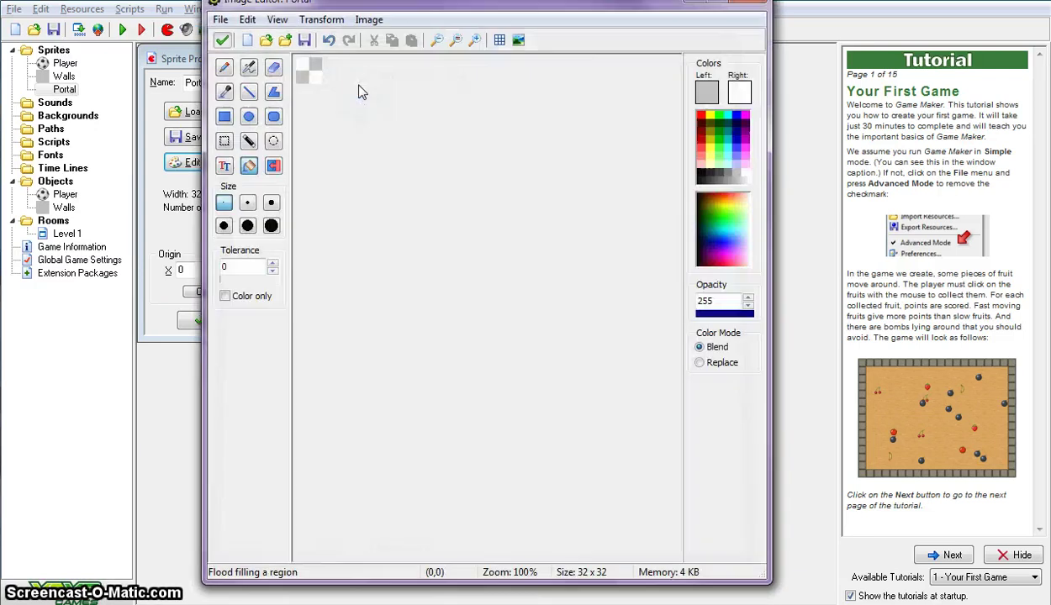
Zoom the canvas to 1000% and draw a canvas-filling circle filled with yellow
{"action": "left_click", "coordinate": [475, 40]}
{"action": "left_click", "coordinate": [475, 39]}
{"action": "left_click", "coordinate": [475, 40]}
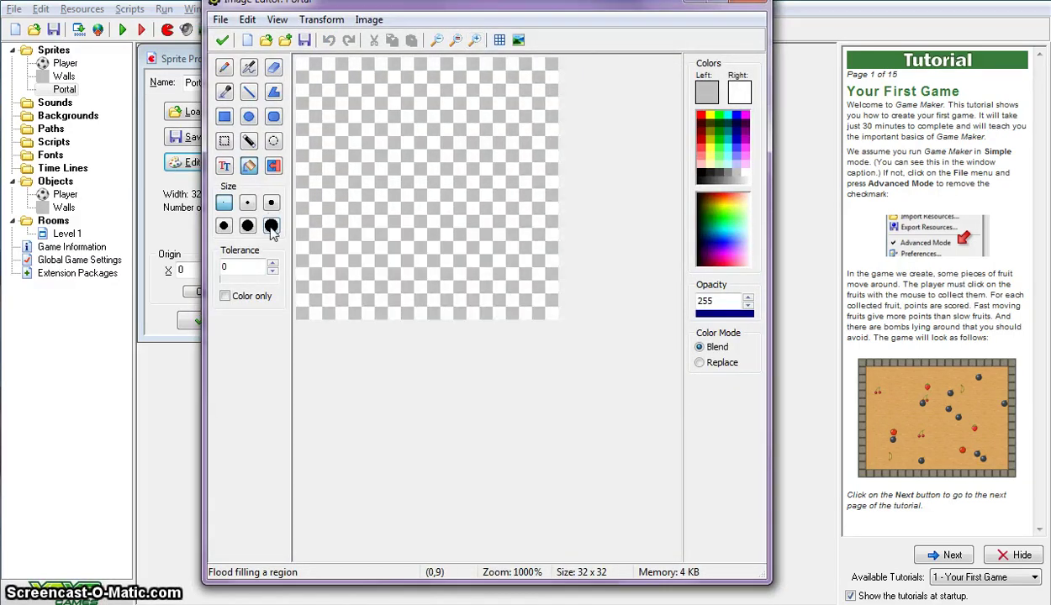
{"action": "left_click", "coordinate": [249, 116]}
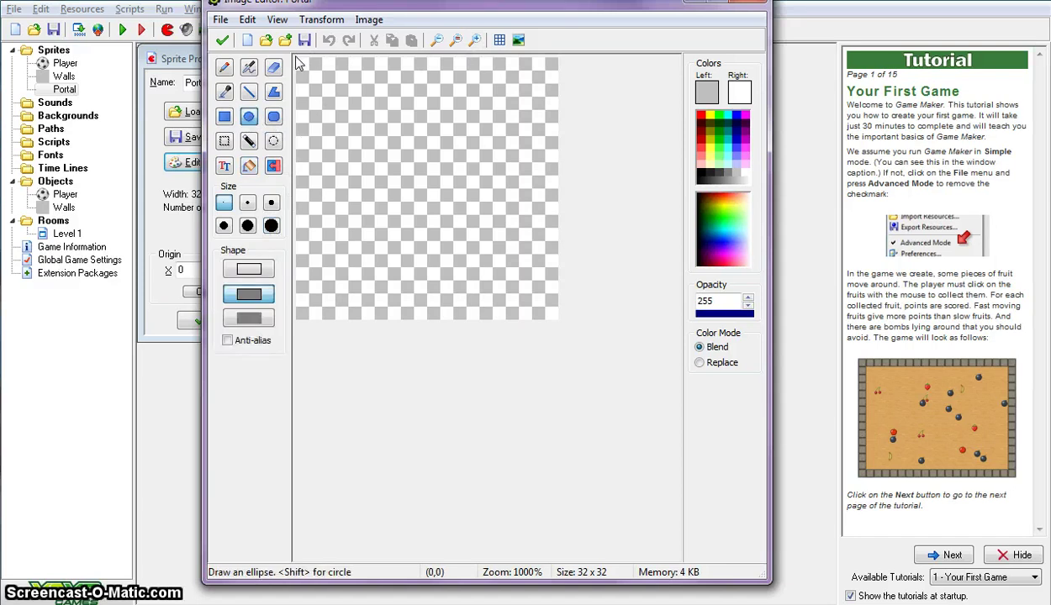
{"action": "mouse_move", "coordinate": [303, 62]}
{"action": "right_mouse_down"}
{"action": "mouse_move", "coordinate": [391, 136]}
{"action": "mouse_move", "coordinate": [532, 287]}
{"action": "mouse_move", "coordinate": [511, 274]}
{"action": "mouse_move", "coordinate": [454, 283]}
{"action": "mouse_move", "coordinate": [521, 277]}
{"action": "mouse_move", "coordinate": [546, 296]}
{"action": "mouse_move", "coordinate": [550, 315]}
{"action": "right_mouse_up"}
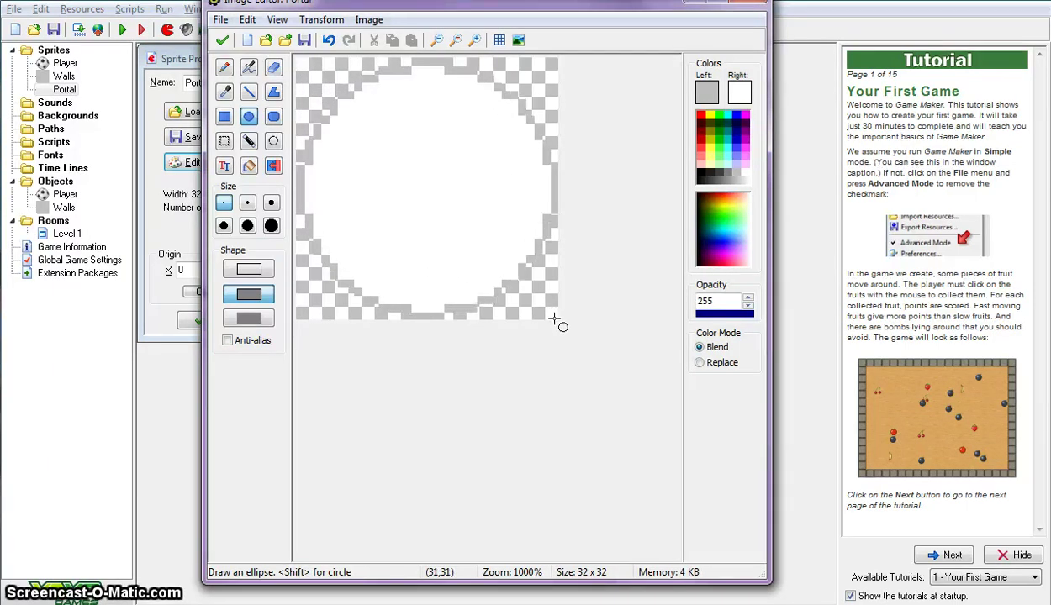
{"action": "left_click", "coordinate": [249, 166]}
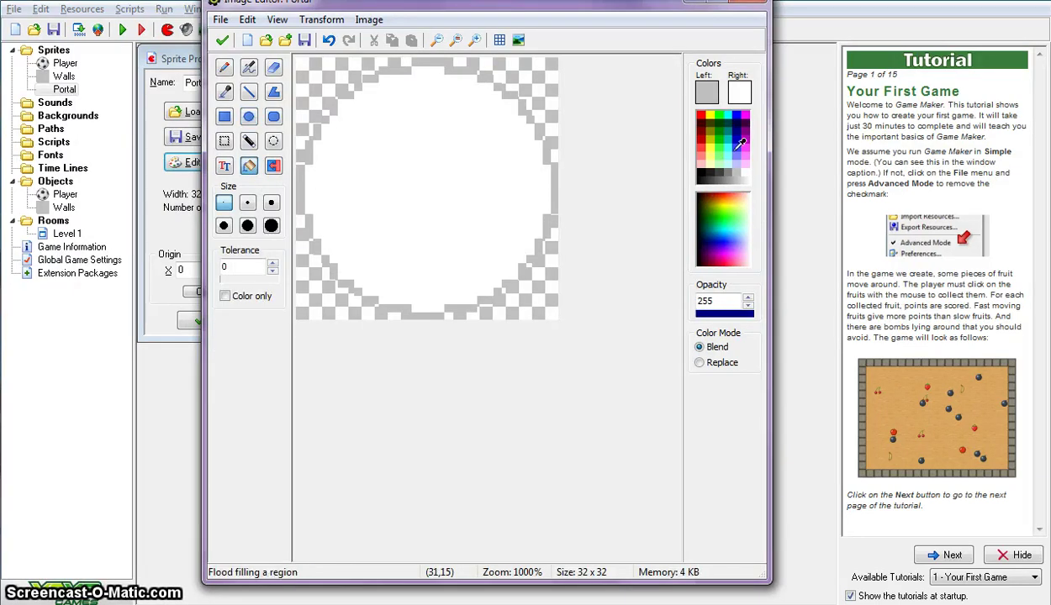
{"action": "left_click", "coordinate": [700, 116]}
{"action": "left_click", "coordinate": [450, 93]}
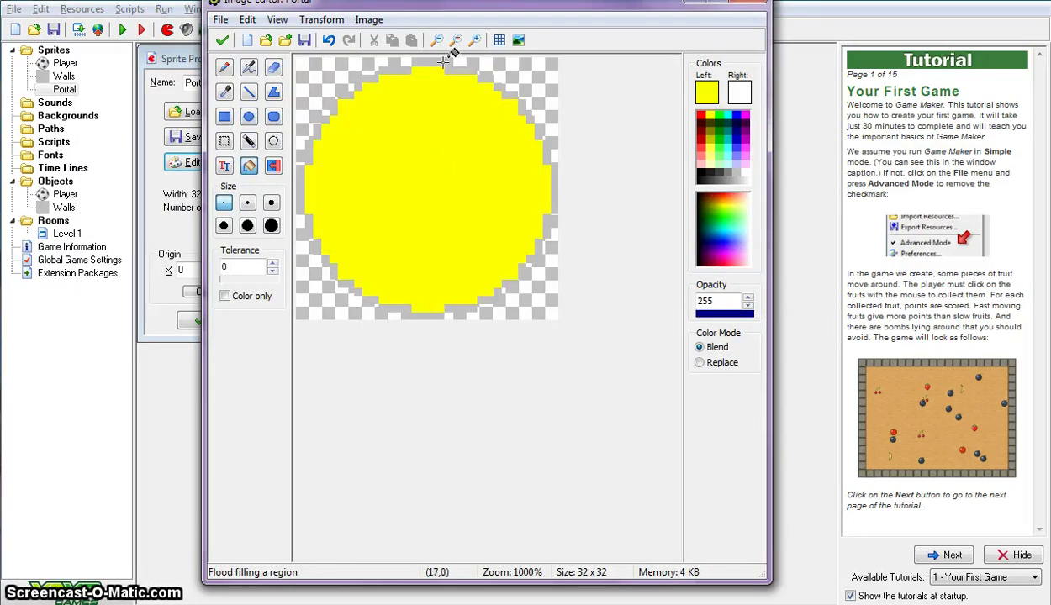
Paint the circle's top and top-right edge green, undoing stray corner fills
{"action": "left_click", "coordinate": [719, 116]}
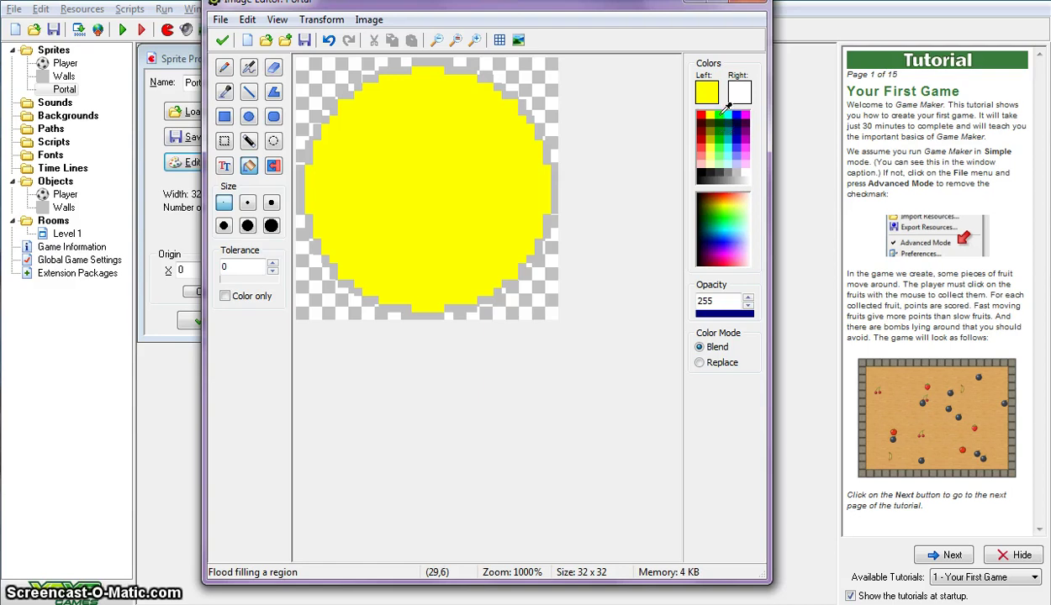
{"action": "left_click", "coordinate": [437, 57]}
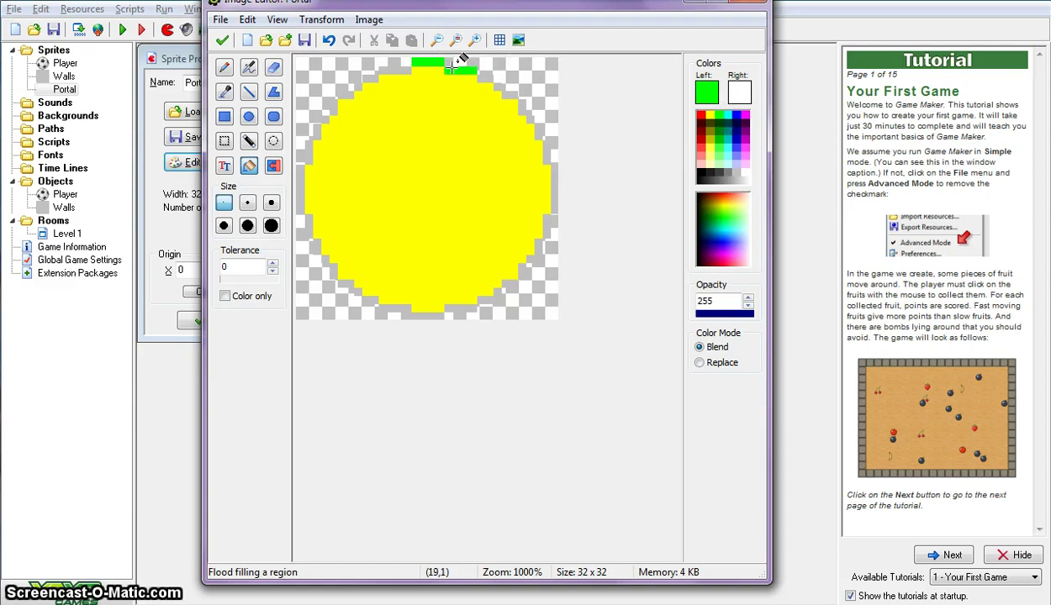
{"action": "left_click", "coordinate": [450, 64]}
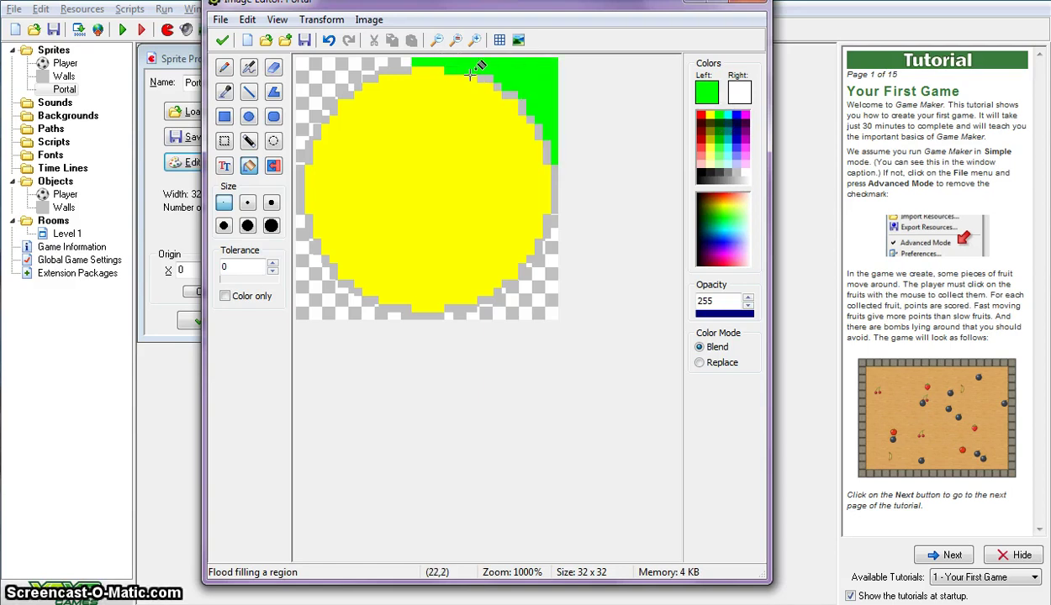
{"action": "left_click", "coordinate": [329, 39]}
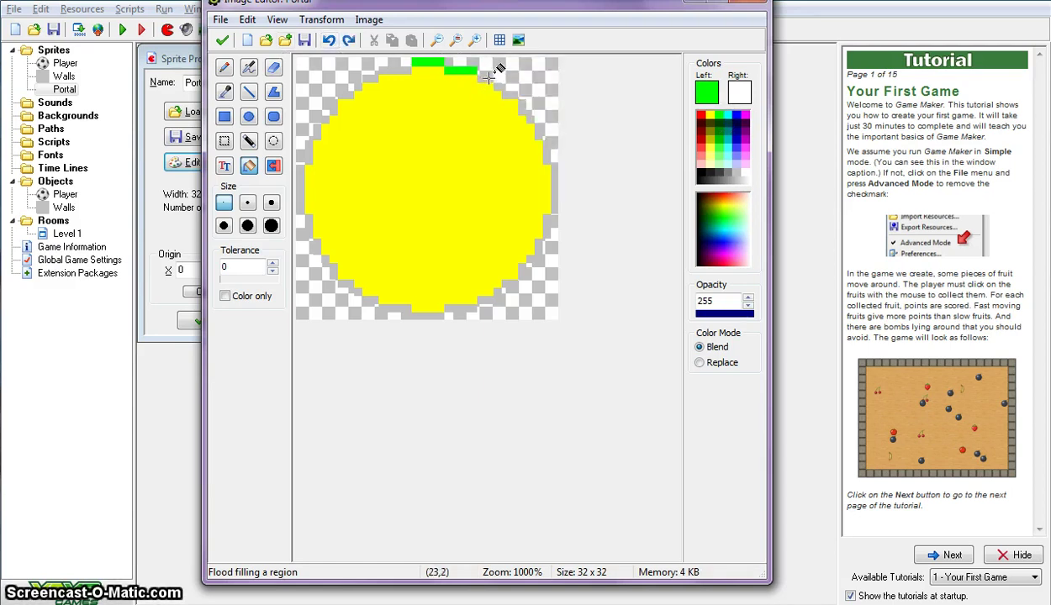
{"action": "left_click", "coordinate": [503, 88]}
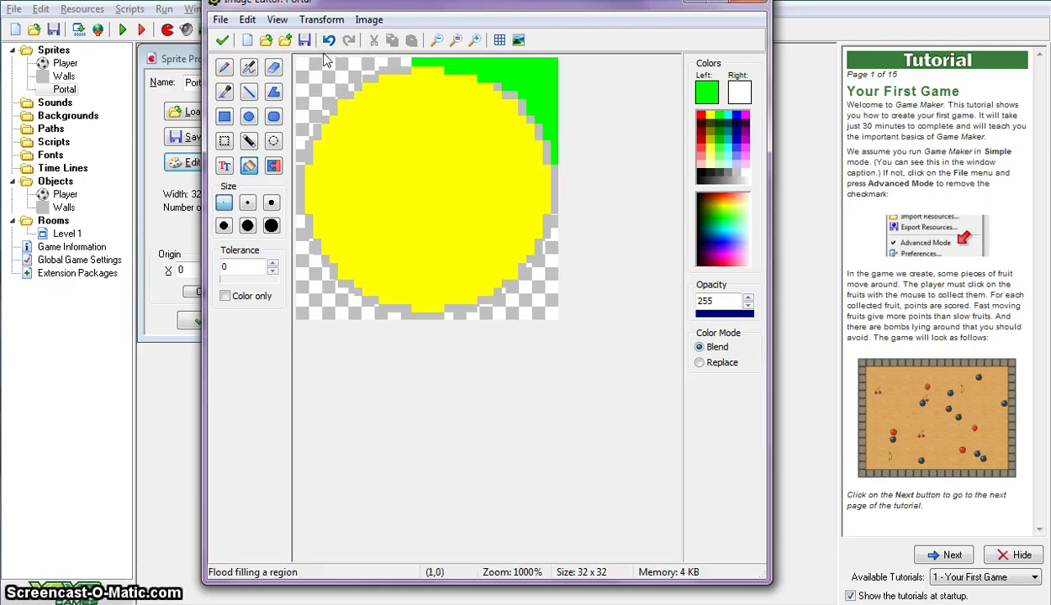
{"action": "left_click", "coordinate": [329, 40]}
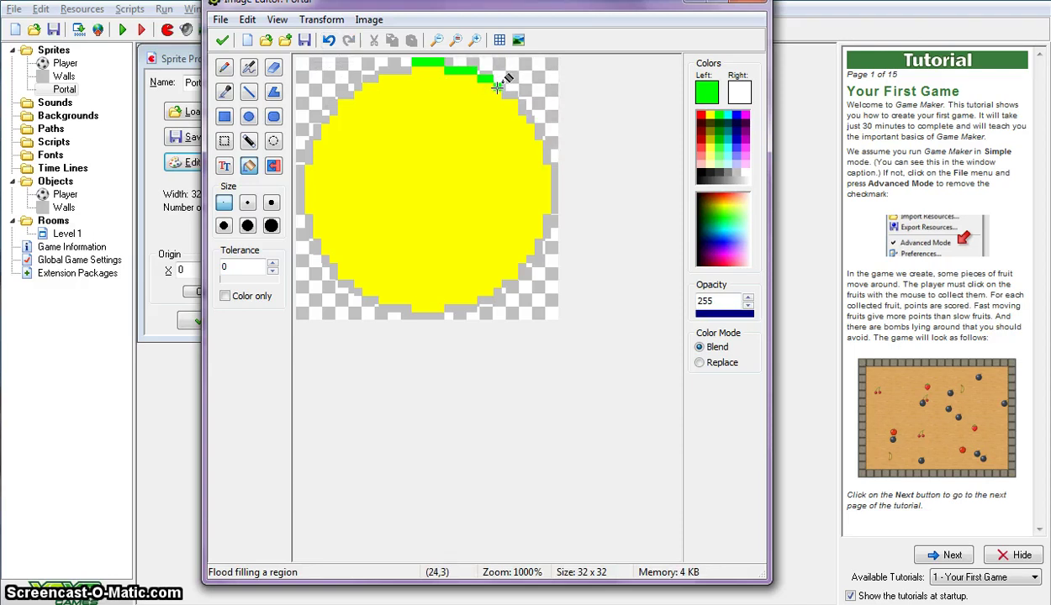
{"action": "mouse_move", "coordinate": [497, 88]}
{"action": "left_mouse_down"}
{"action": "mouse_move", "coordinate": [542, 132]}
{"action": "mouse_move", "coordinate": [555, 217]}
{"action": "left_mouse_up"}
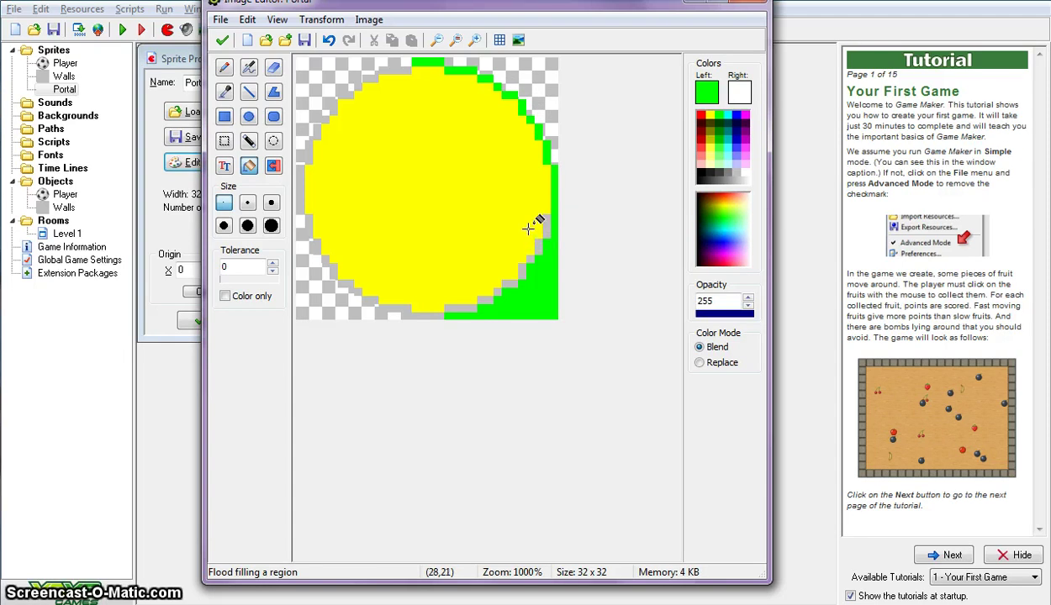
Extend the green rim down the lower-right edge and along the bottom
{"action": "left_click", "coordinate": [329, 40]}
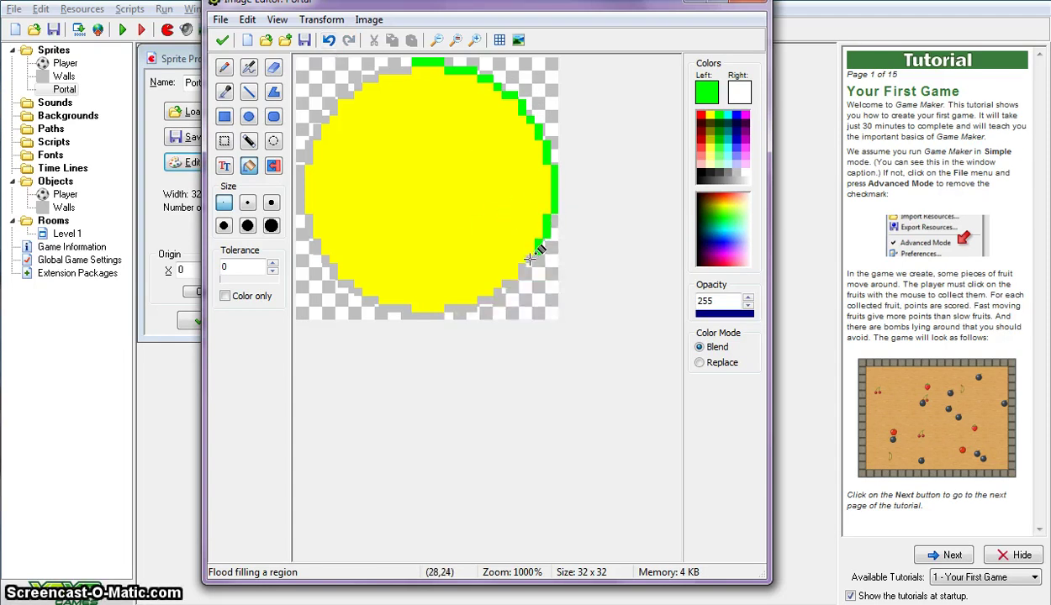
{"action": "left_click", "coordinate": [529, 259]}
{"action": "left_click", "coordinate": [520, 267]}
{"action": "left_click", "coordinate": [506, 284]}
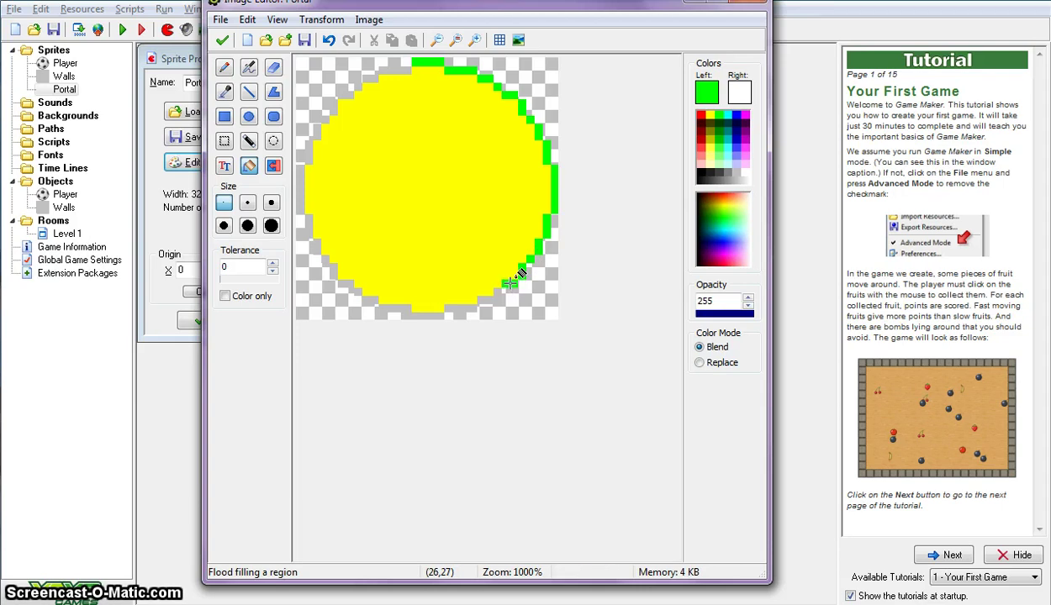
{"action": "left_click", "coordinate": [468, 304]}
{"action": "left_click", "coordinate": [433, 313]}
{"action": "left_click", "coordinate": [394, 307]}
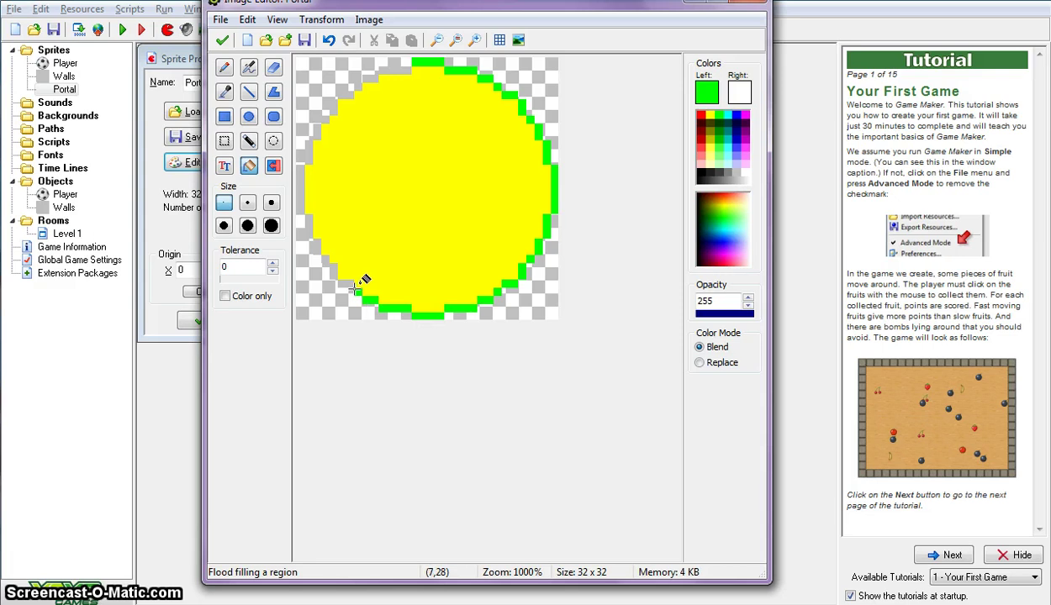
Complete the green outline up the left and upper-left edges and accept the image
{"action": "left_click", "coordinate": [333, 271]}
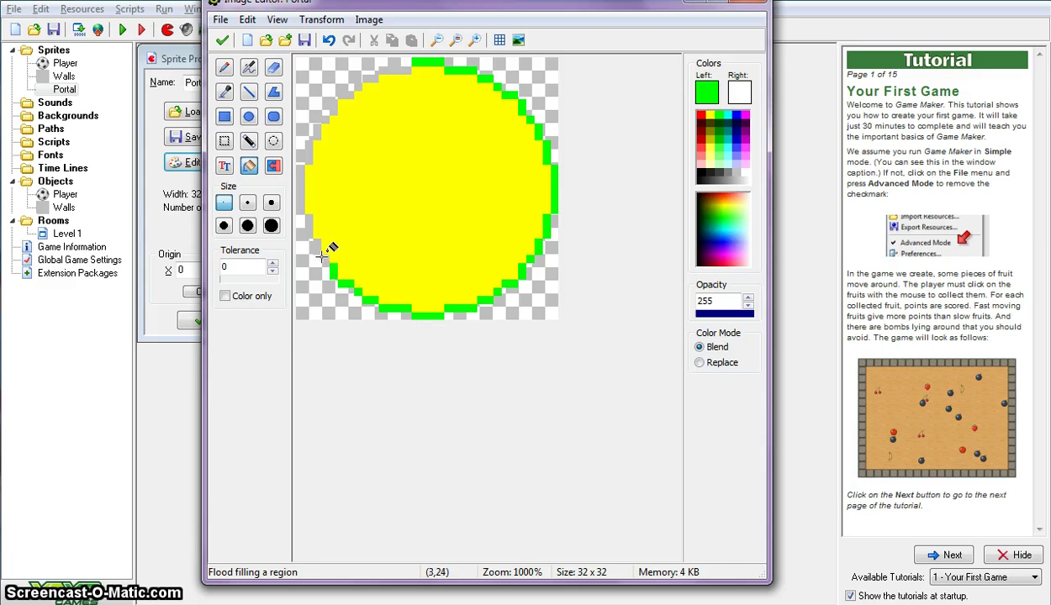
{"action": "left_click", "coordinate": [312, 218]}
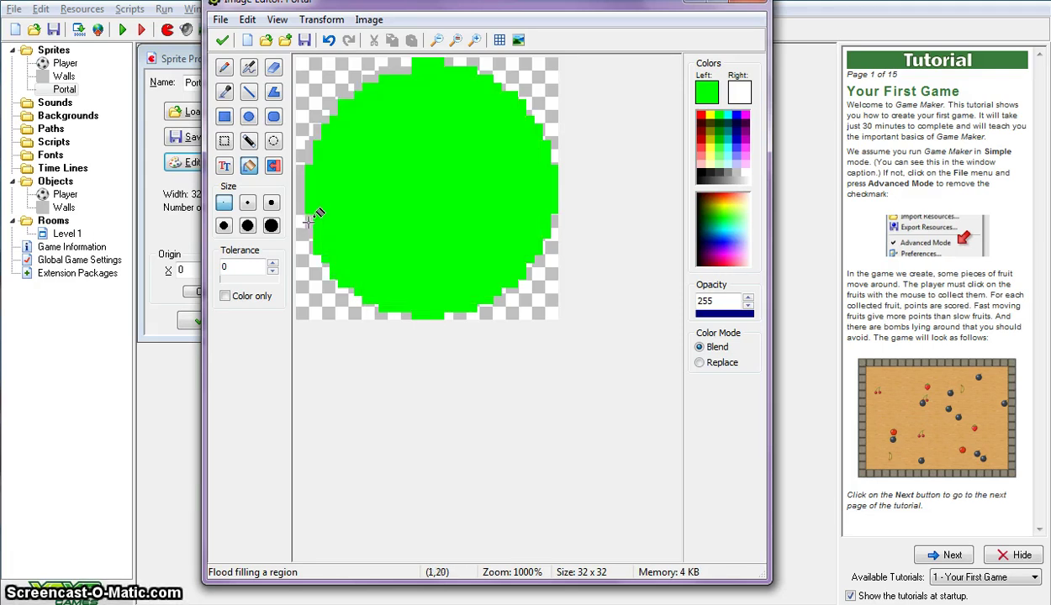
{"action": "left_click", "coordinate": [328, 39]}
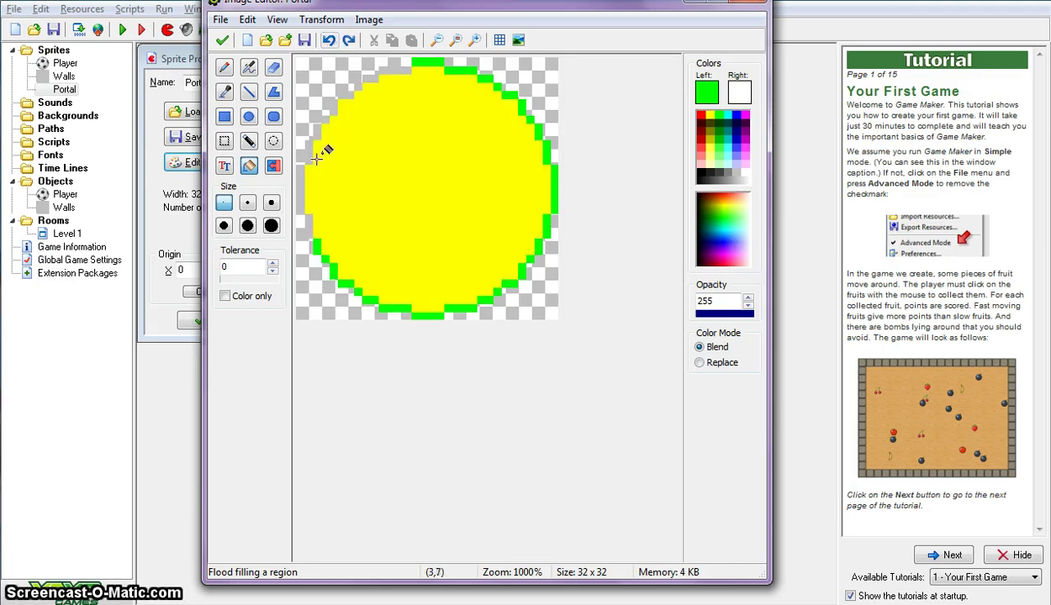
{"action": "left_click", "coordinate": [308, 227]}
{"action": "left_click", "coordinate": [301, 192]}
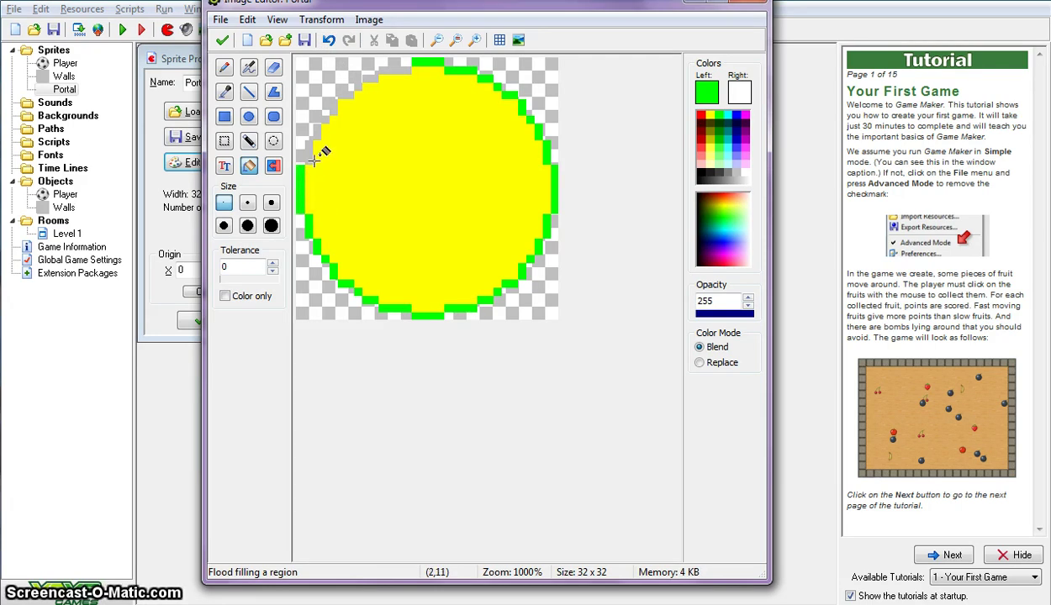
{"action": "left_click", "coordinate": [309, 148]}
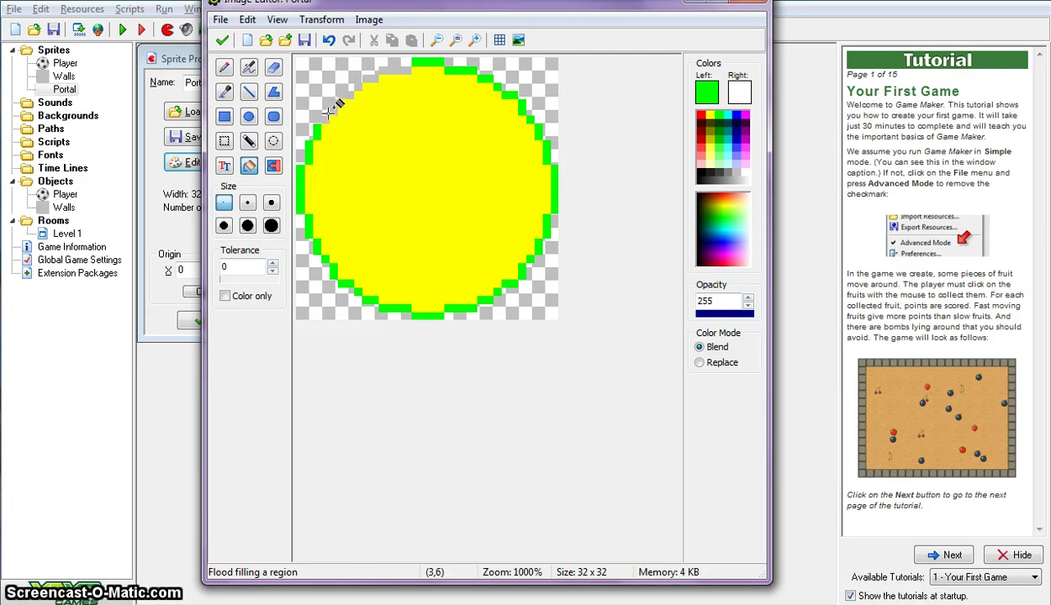
{"action": "left_click", "coordinate": [333, 106]}
{"action": "left_click", "coordinate": [343, 95]}
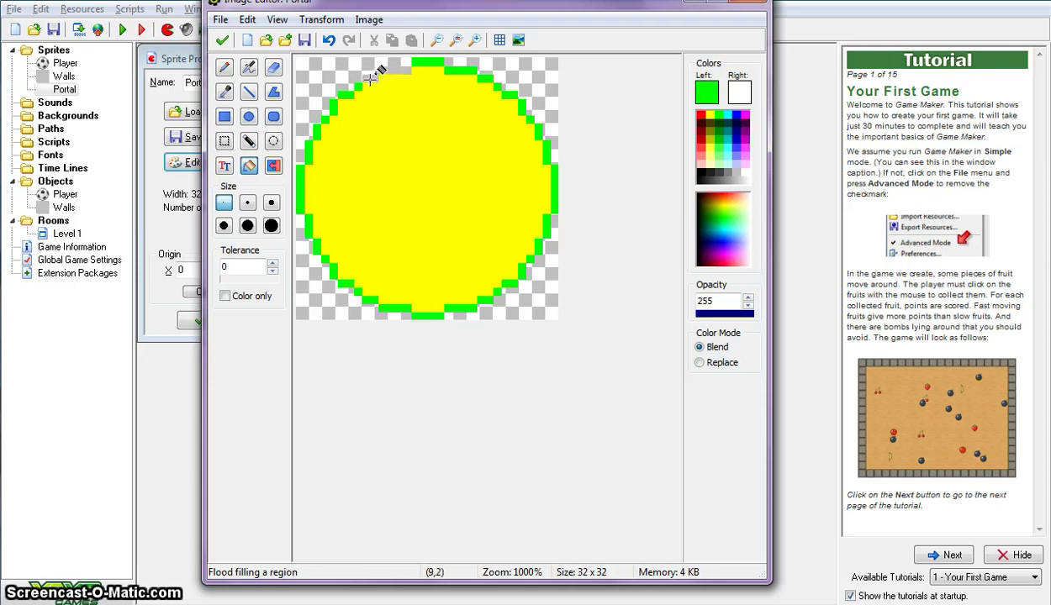
{"action": "left_click", "coordinate": [369, 77]}
{"action": "left_click", "coordinate": [395, 69]}
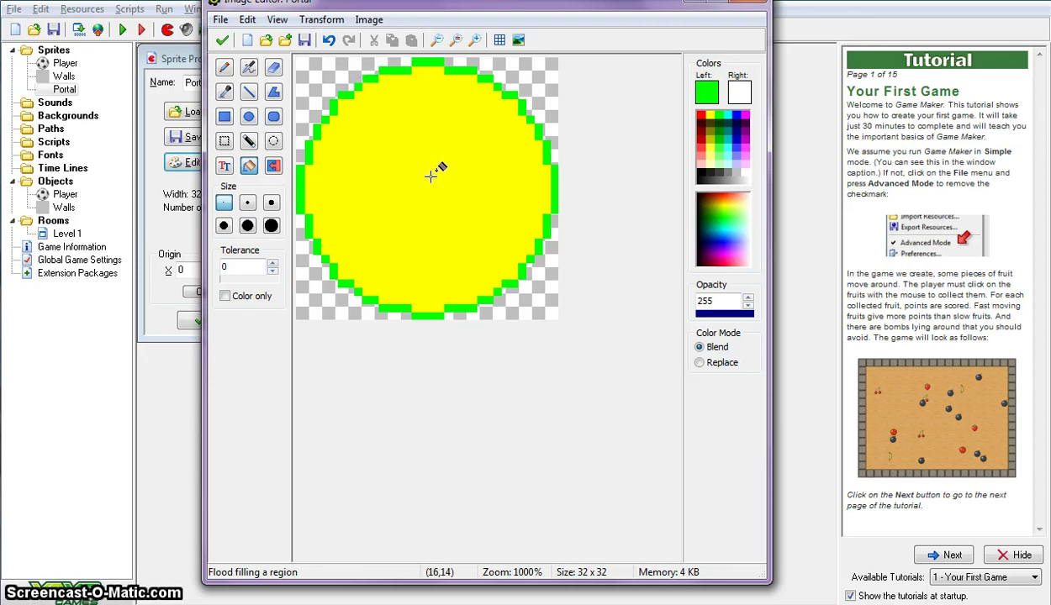
{"action": "left_click", "coordinate": [223, 42]}
Save the Portal sprite and create a Portal object that uses the Portal sprite
{"action": "left_click", "coordinate": [225, 51]}
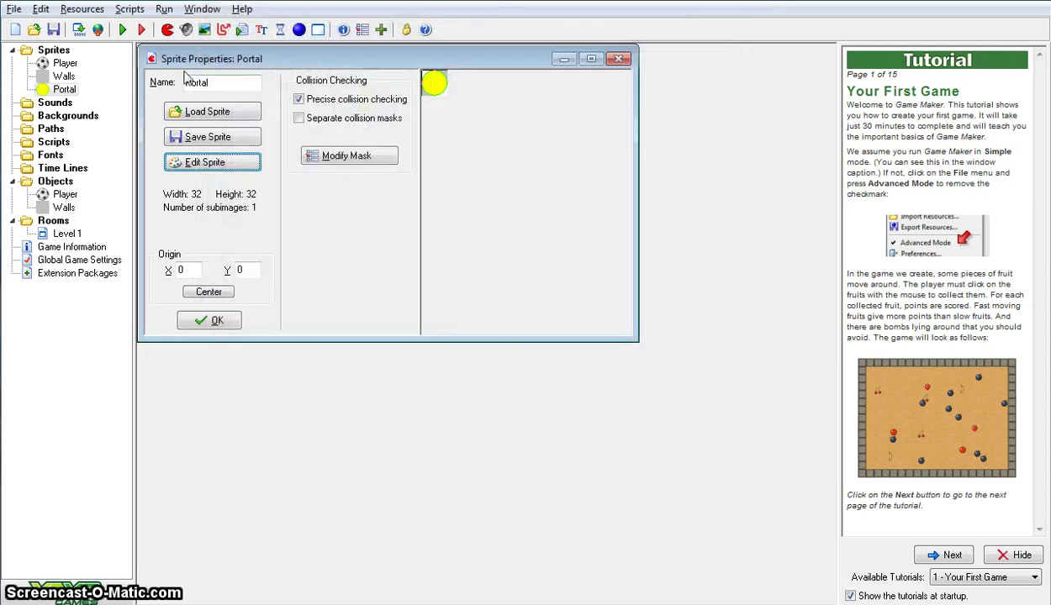
{"action": "left_click", "coordinate": [215, 320]}
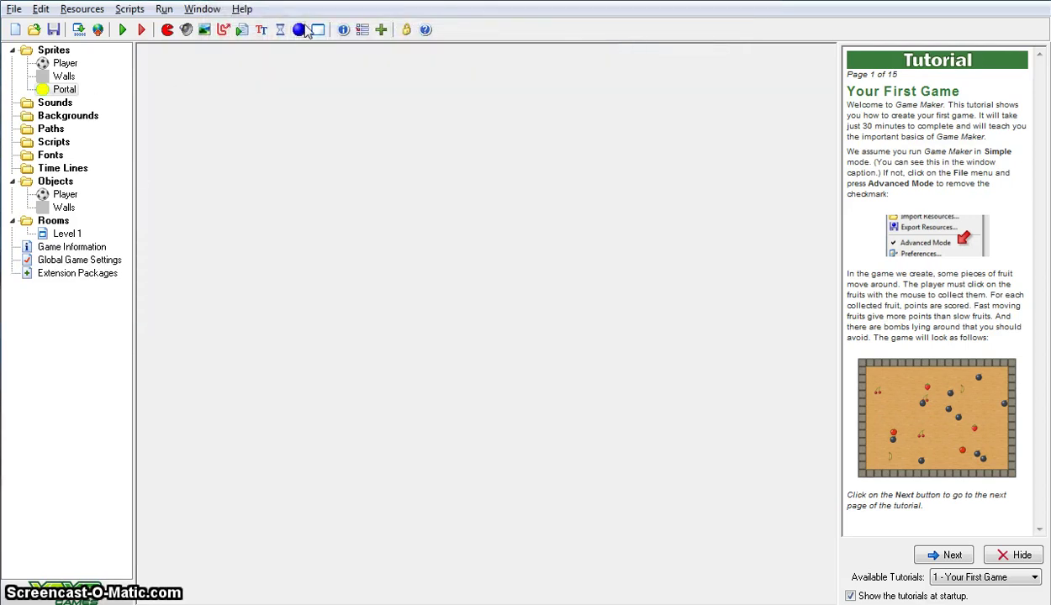
{"action": "left_click", "coordinate": [298, 29]}
{"action": "left_click_drag", "start_coordinate": [246, 103], "coordinate": [160, 105]}
{"action": "type", "text": "Portal"}
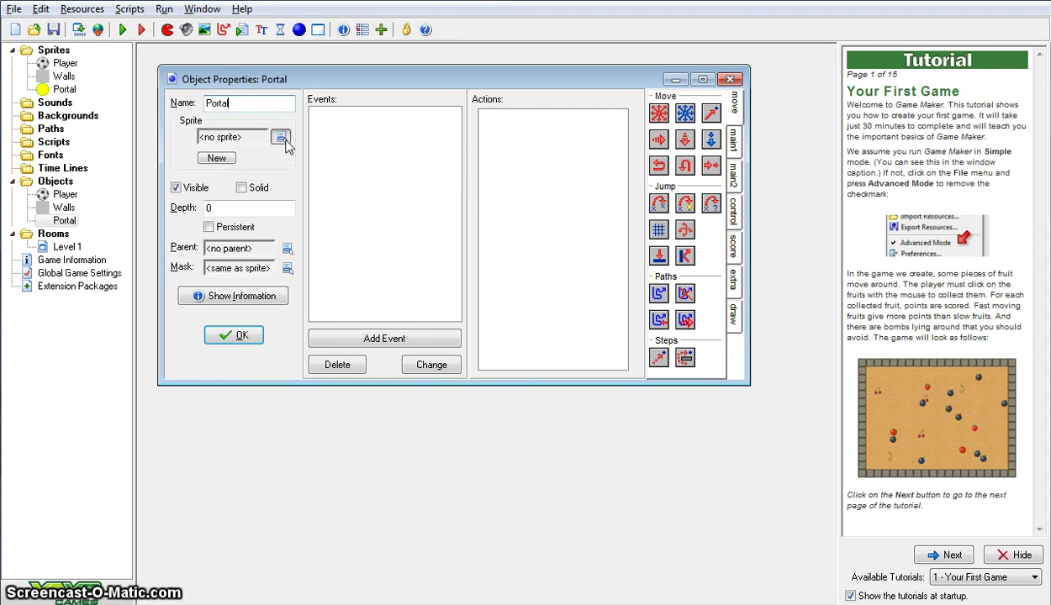
{"action": "left_click", "coordinate": [281, 137]}
{"action": "left_click", "coordinate": [332, 202]}
{"action": "left_click", "coordinate": [406, 339]}
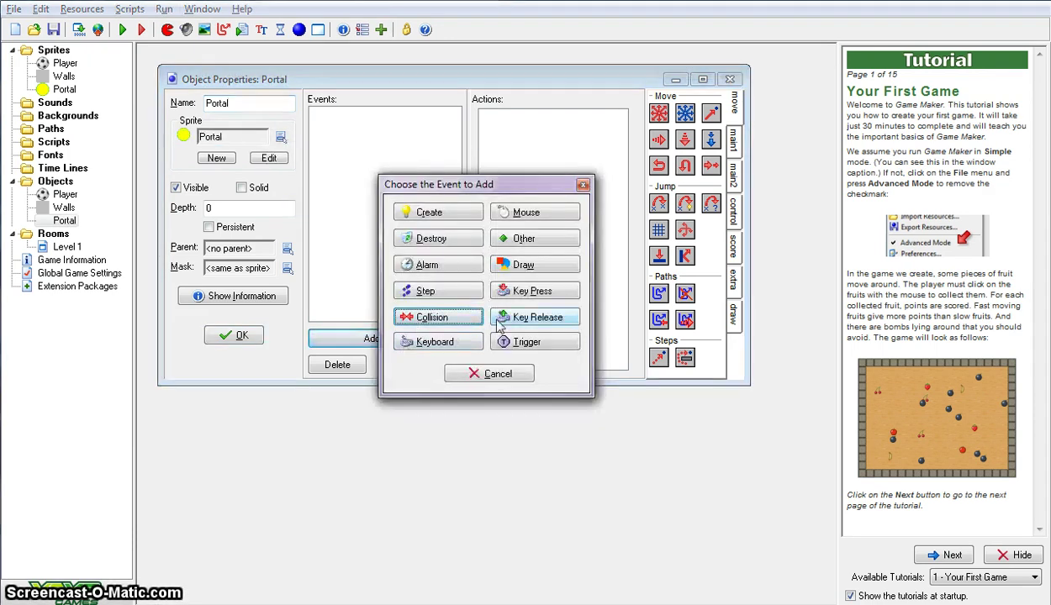
{"action": "left_click", "coordinate": [477, 370]}
{"action": "left_click", "coordinate": [231, 336]}
Add a Player collision-with-Portal event going to the next room with fade, then create a new room
{"action": "double_click", "coordinate": [61, 195]}
{"action": "left_click", "coordinate": [402, 358]}
{"action": "left_click", "coordinate": [431, 318]}
{"action": "left_click", "coordinate": [473, 368]}
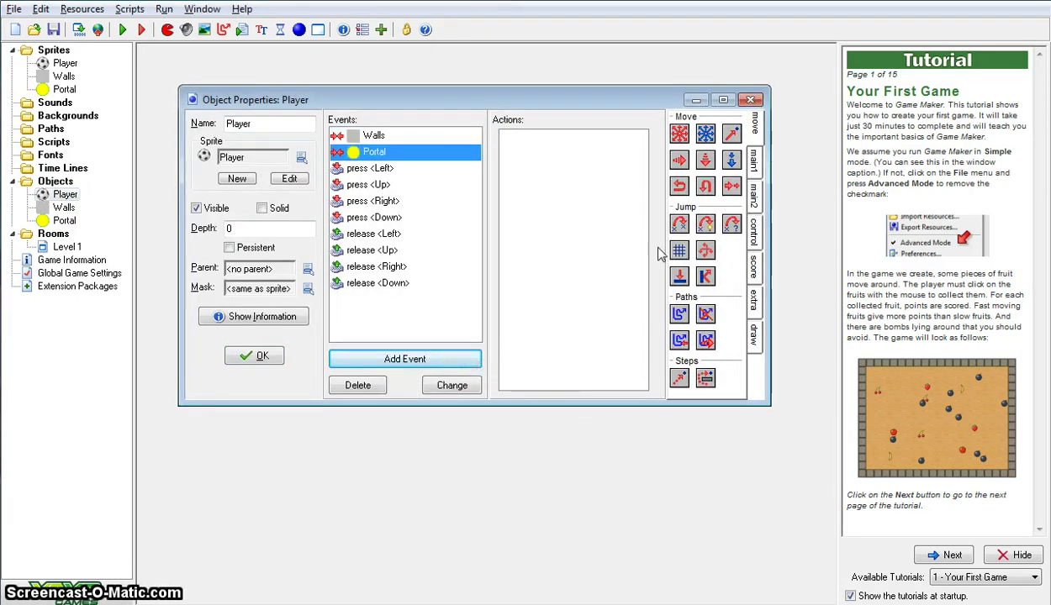
{"action": "left_click", "coordinate": [755, 166]}
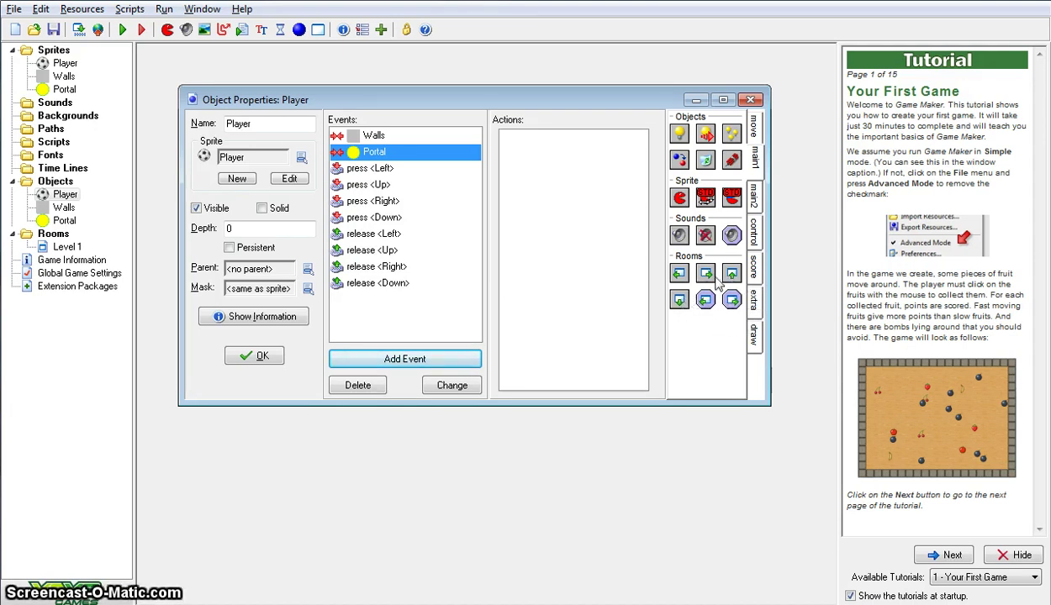
{"action": "left_click_drag", "start_coordinate": [706, 282], "coordinate": [542, 178]}
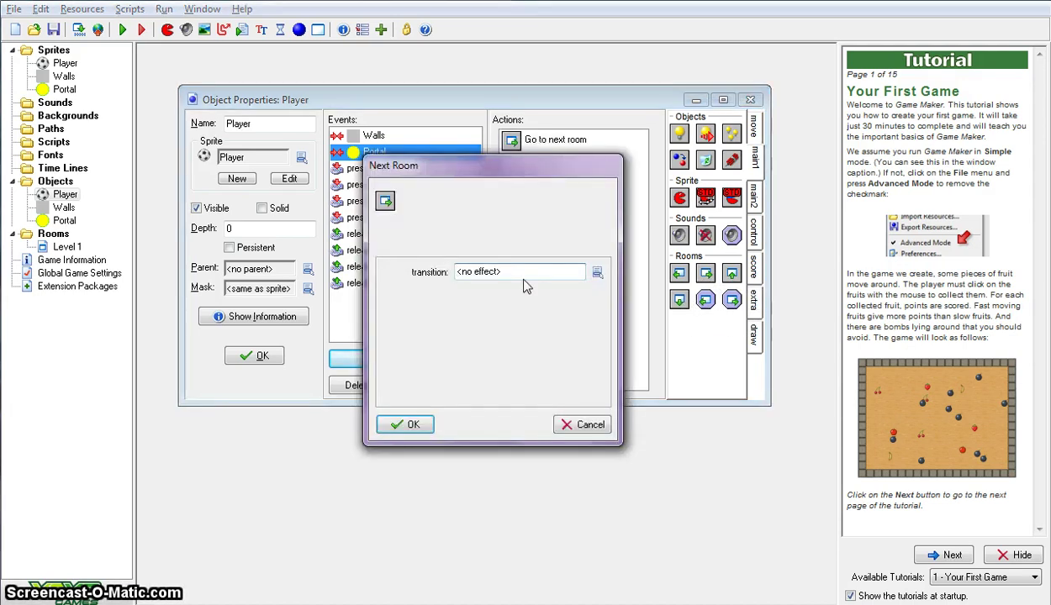
{"action": "left_click", "coordinate": [595, 273]}
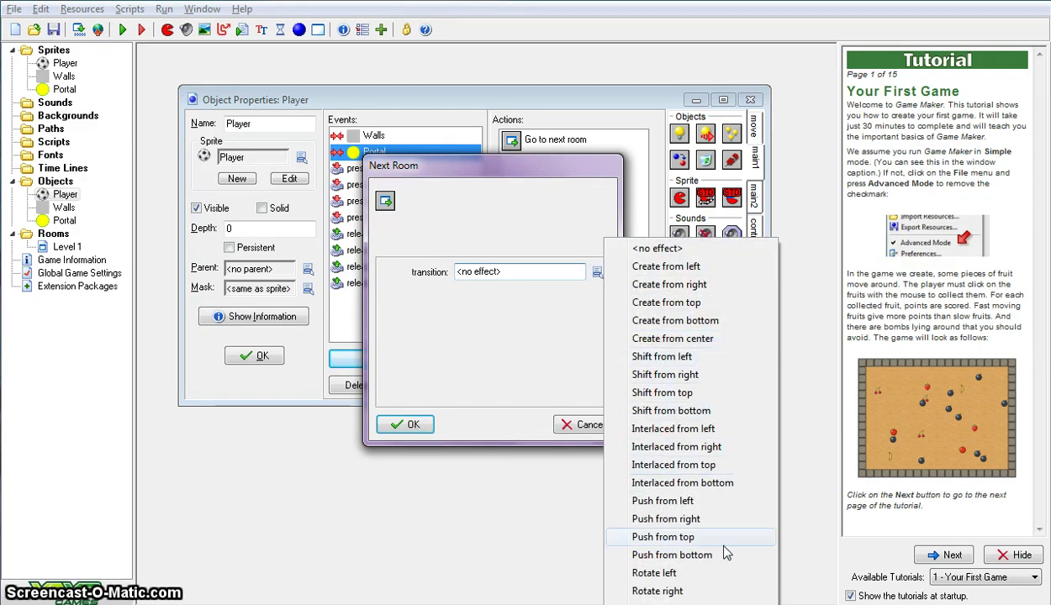
{"action": "left_click", "coordinate": [672, 604]}
{"action": "left_click", "coordinate": [404, 424]}
{"action": "left_click", "coordinate": [261, 357]}
{"action": "left_click", "coordinate": [299, 31]}
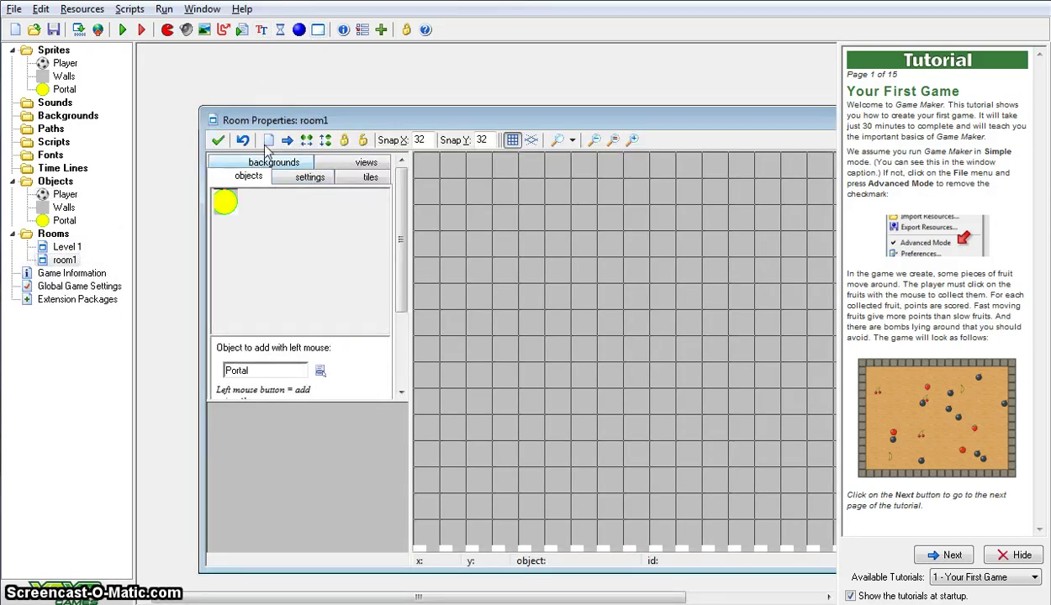
Rename the new room Level2 and place a Player in it
{"action": "left_click", "coordinate": [322, 179]}
{"action": "double_click", "coordinate": [262, 202]}
{"action": "type", "text": "Level2"}
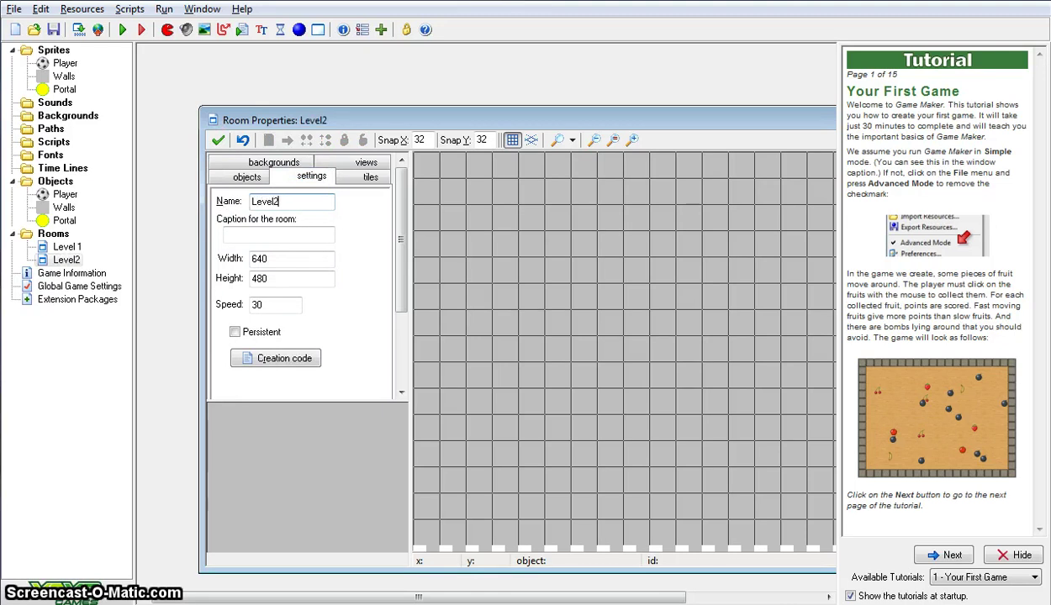
{"action": "left_click", "coordinate": [257, 182]}
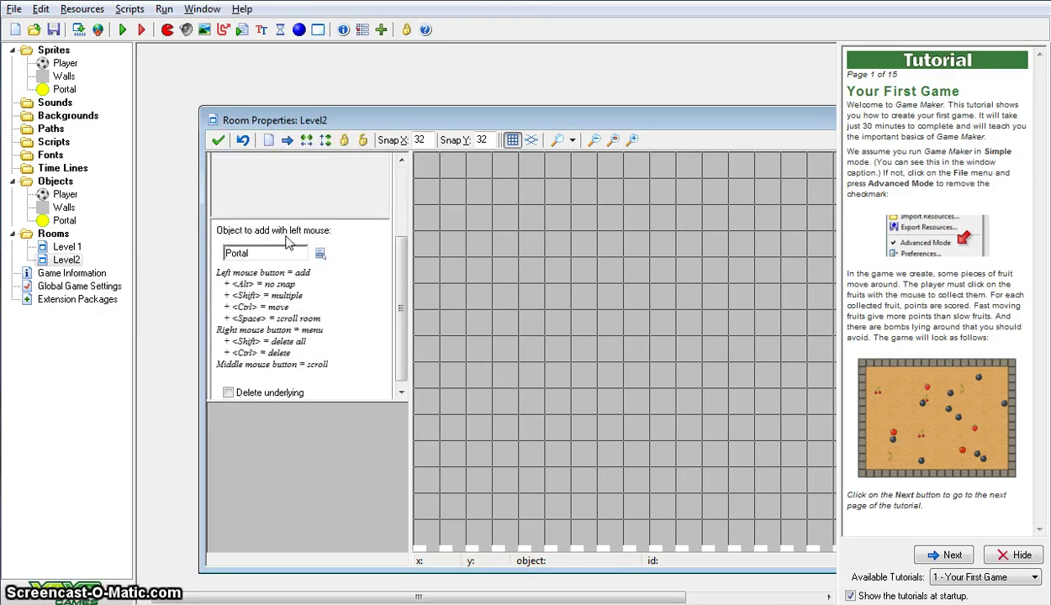
{"action": "left_click", "coordinate": [320, 254]}
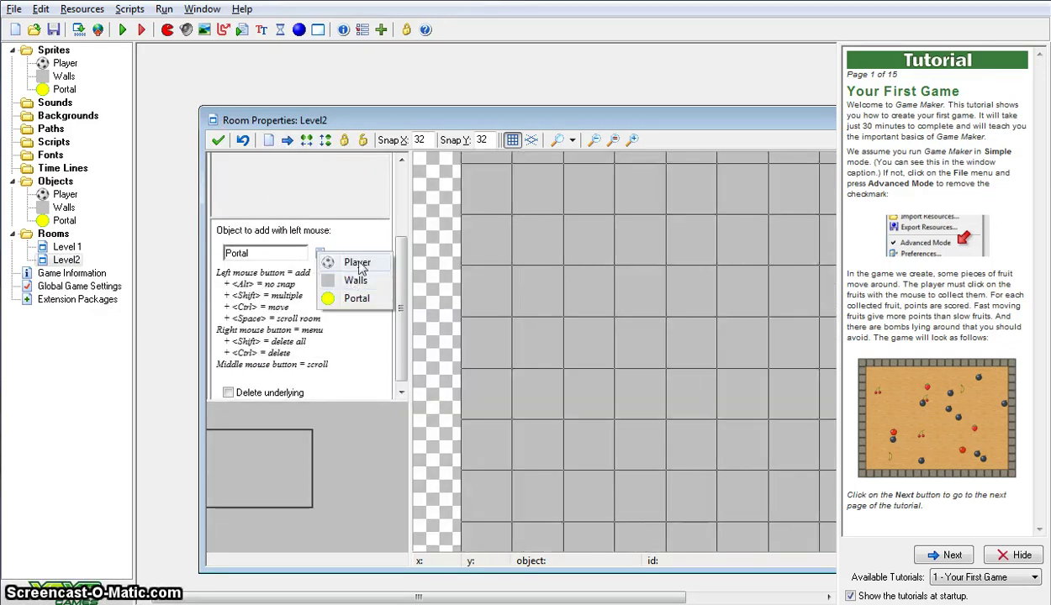
{"action": "left_click", "coordinate": [356, 265]}
{"action": "left_click", "coordinate": [526, 270]}
{"action": "left_click", "coordinate": [218, 141]}
Place a Portal near the upper right of Level 1
{"action": "double_click", "coordinate": [68, 246]}
{"action": "left_click_drag", "start_coordinate": [455, 146], "coordinate": [352, 108]}
{"action": "left_click", "coordinate": [143, 193]}
{"action": "left_click", "coordinate": [180, 238]}
{"action": "left_click", "coordinate": [740, 240]}
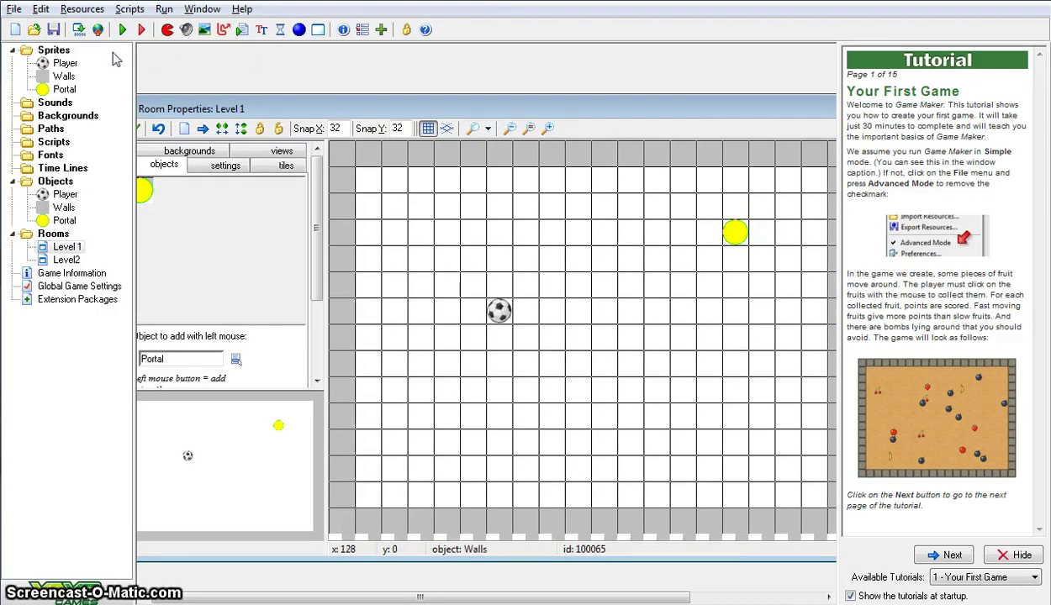
{"action": "left_click_drag", "start_coordinate": [204, 118], "coordinate": [271, 117]}
{"action": "left_click", "coordinate": [188, 134]}
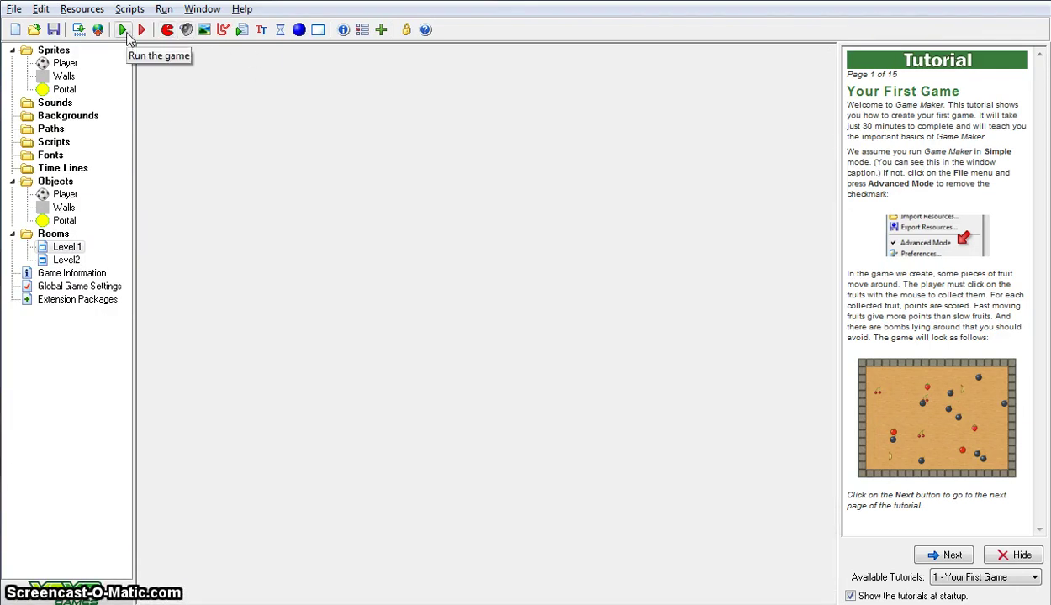
{"action": "left_click", "coordinate": [124, 29]}
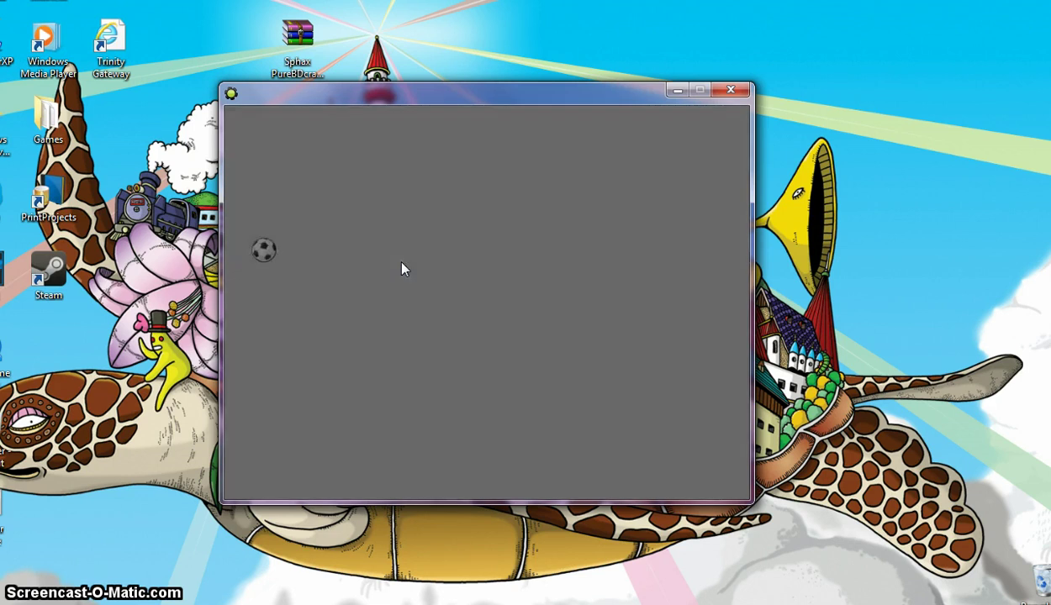
{"action": "key", "text": "Escape"}
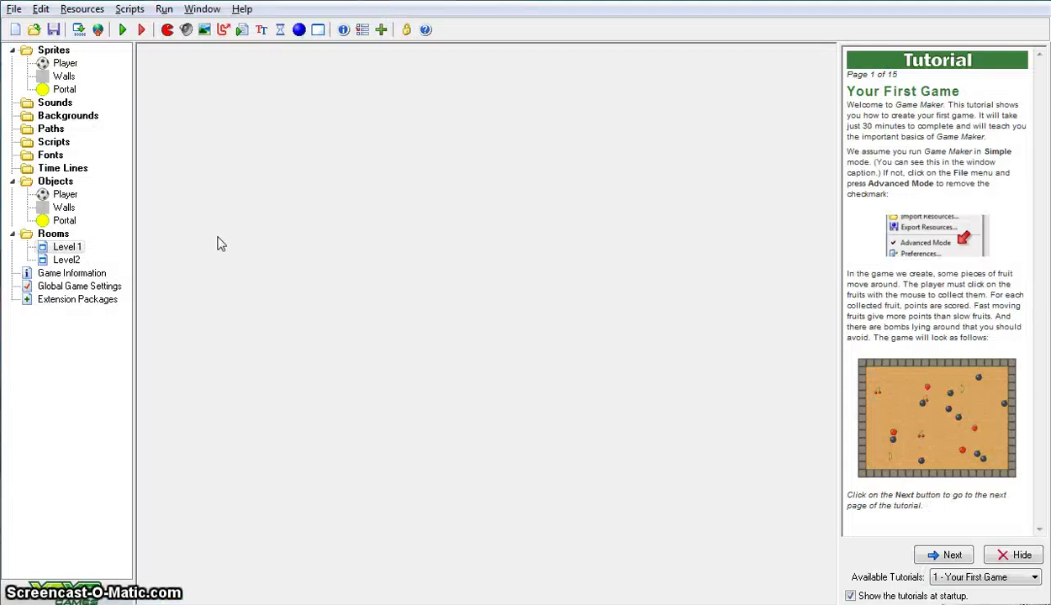
In Level 1, delete the central Player ball and place a Player at the left edge
{"action": "left_click", "coordinate": [67, 247]}
{"action": "double_click", "coordinate": [67, 248]}
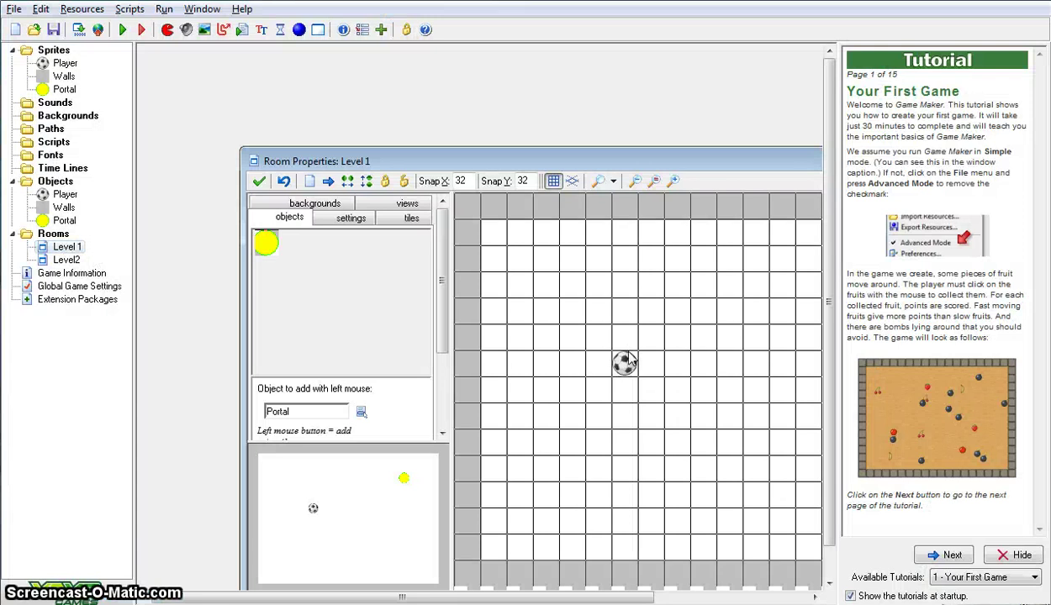
{"action": "left_click", "coordinate": [264, 242]}
{"action": "right_click", "coordinate": [624, 365]}
{"action": "left_click", "coordinate": [660, 373]}
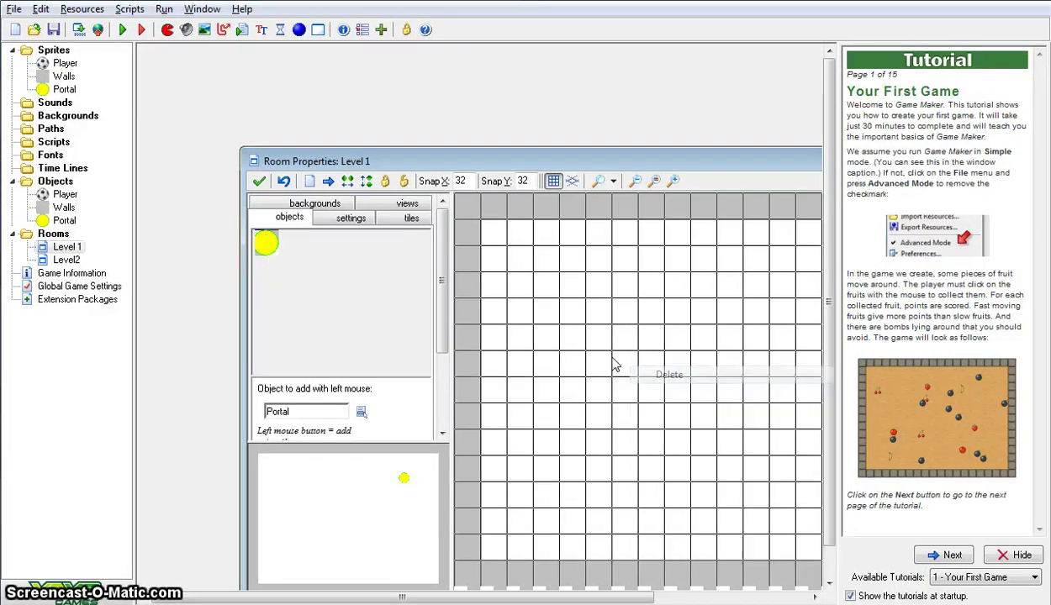
{"action": "left_click", "coordinate": [267, 244]}
{"action": "left_click", "coordinate": [290, 251]}
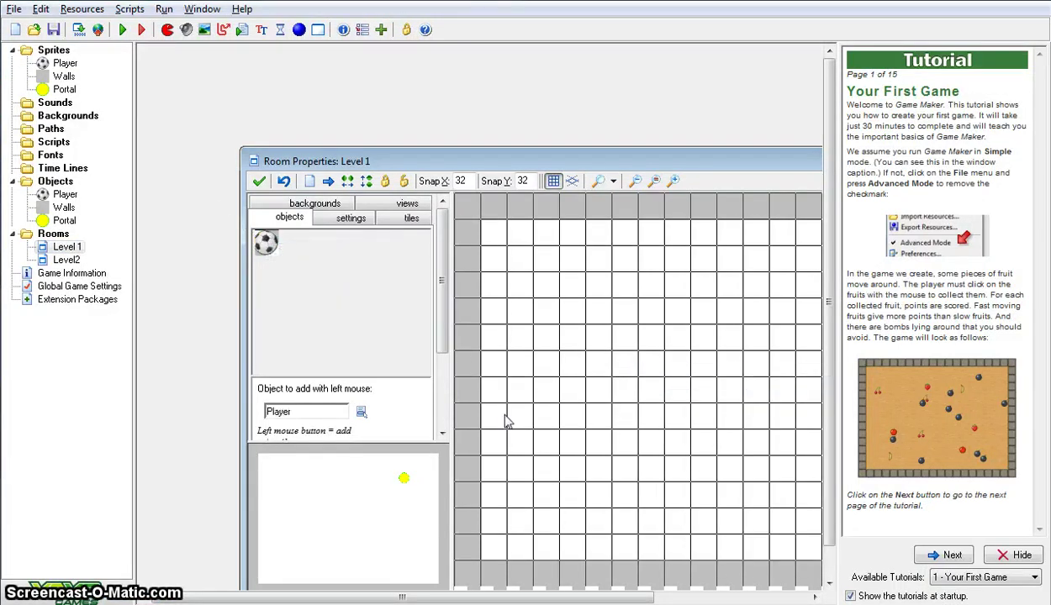
{"action": "left_click", "coordinate": [496, 375]}
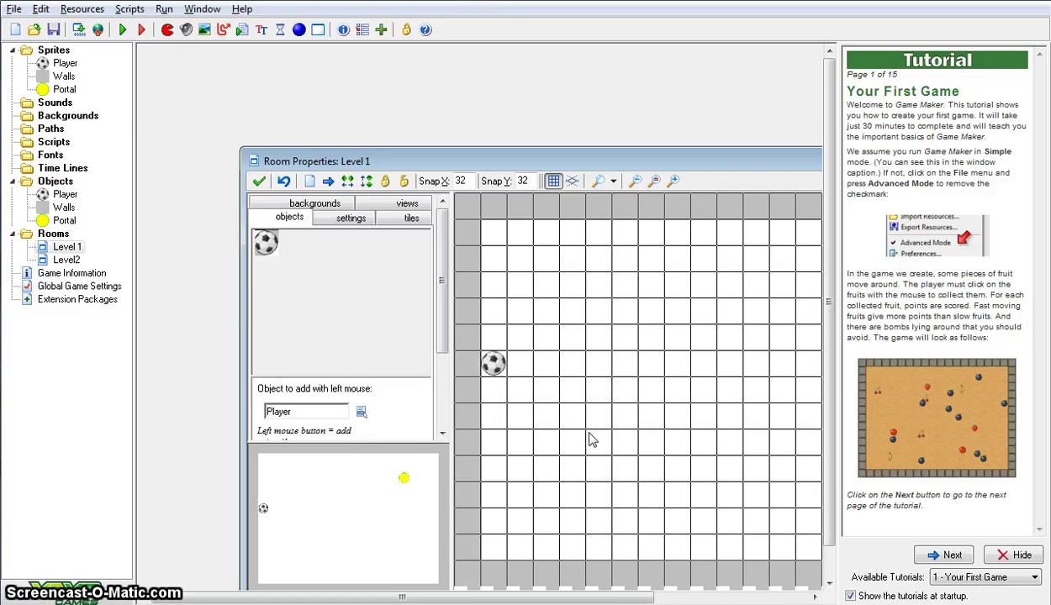
{"action": "left_click", "coordinate": [259, 182]}
In Level2, delete the Player ball and place a new one near the left side
{"action": "double_click", "coordinate": [67, 259]}
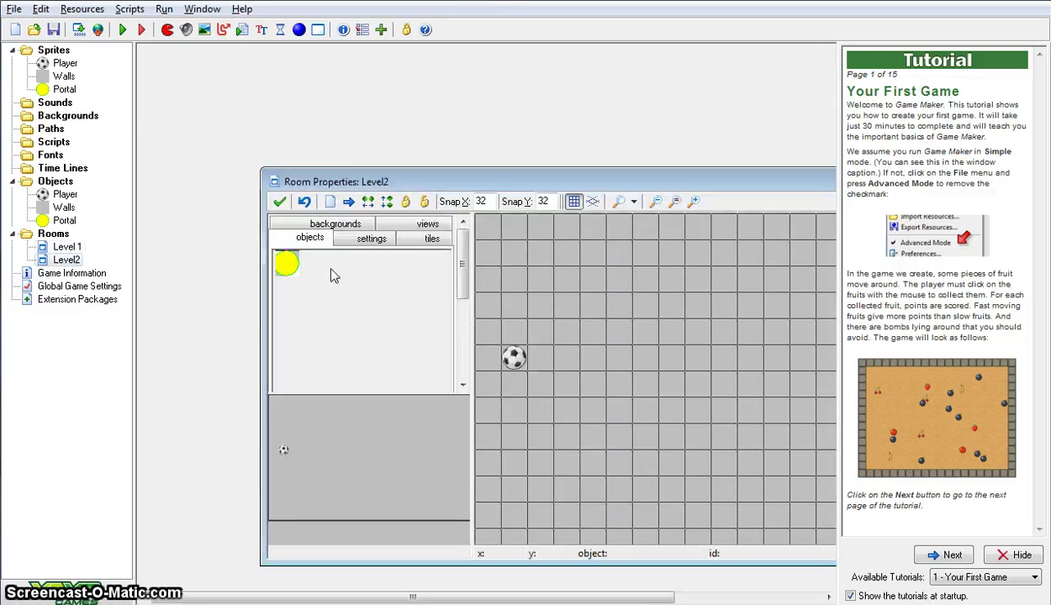
{"action": "right_click", "coordinate": [525, 355]}
{"action": "left_click", "coordinate": [559, 364]}
{"action": "scroll", "coordinate": [580, 345], "scroll_direction": "down", "scroll_amount": 1}
{"action": "scroll", "coordinate": [582, 344], "scroll_direction": "down", "scroll_amount": 1}
{"action": "left_click", "coordinate": [285, 263]}
{"action": "left_click", "coordinate": [324, 274]}
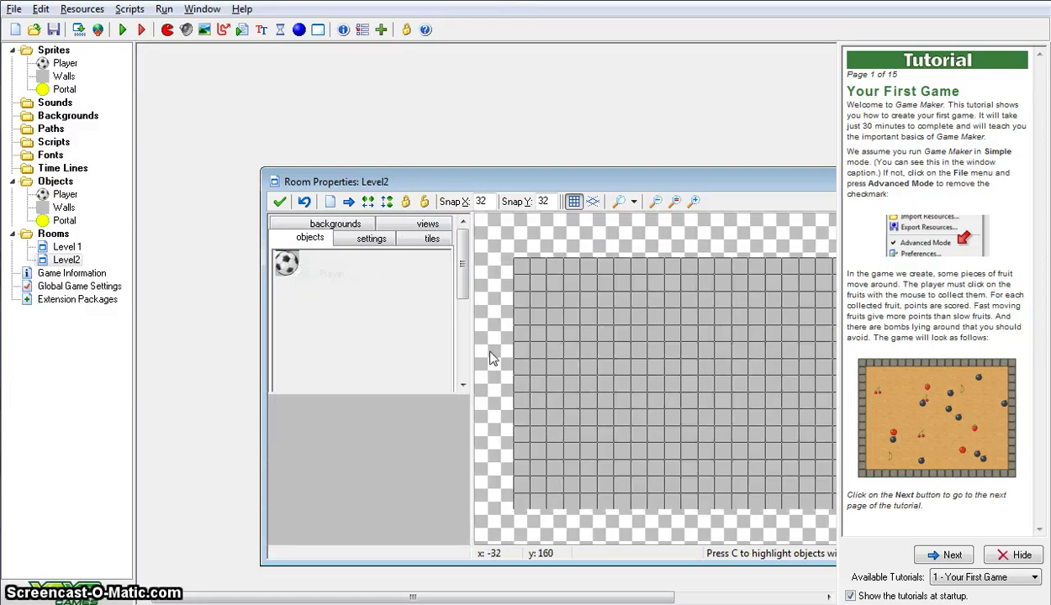
{"action": "left_click", "coordinate": [541, 373]}
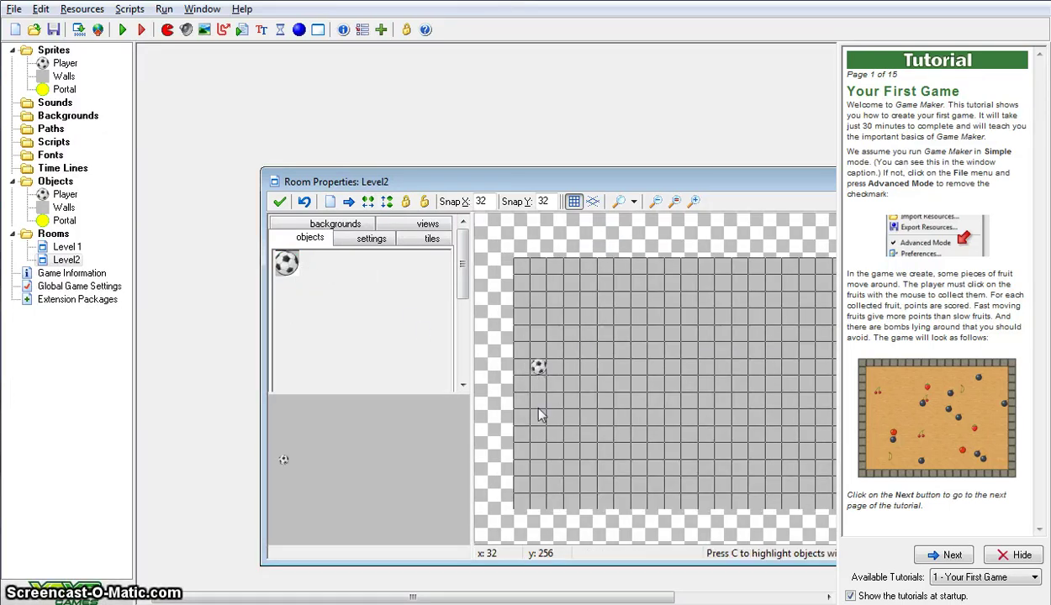
{"action": "left_click", "coordinate": [279, 204]}
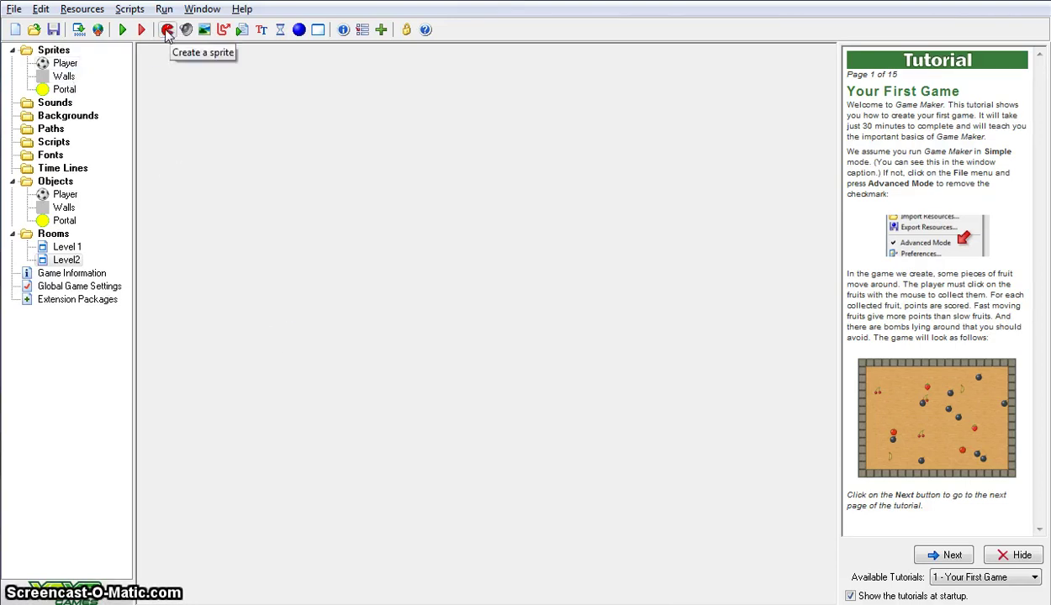
Create a new sprite named Obsticle and close its empty image editor
{"action": "left_click", "coordinate": [167, 30]}
{"action": "left_click_drag", "start_coordinate": [394, 227], "coordinate": [299, 242]}
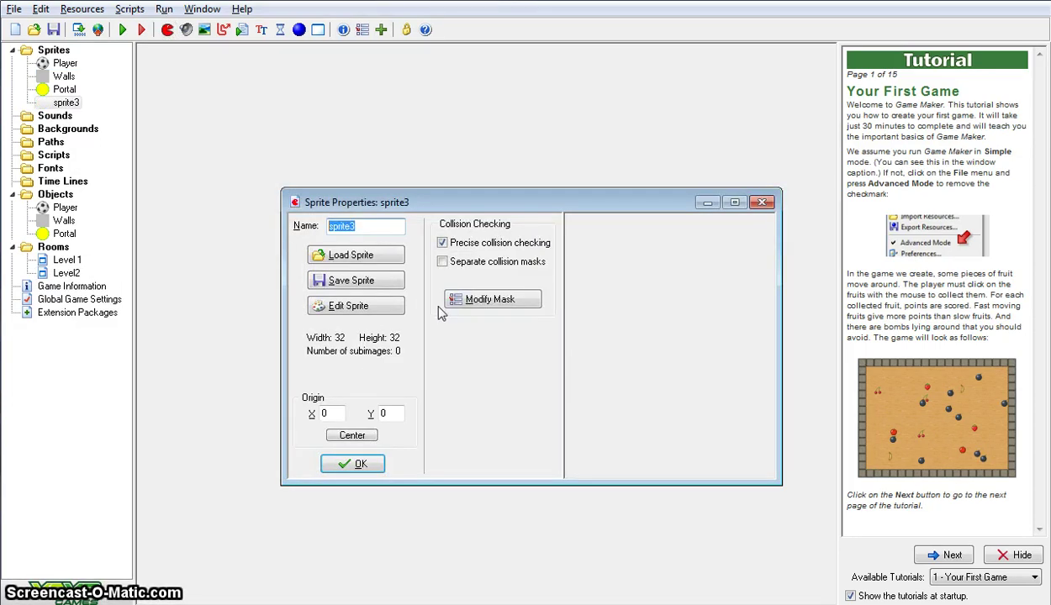
{"action": "type", "text": "Obsticle"}
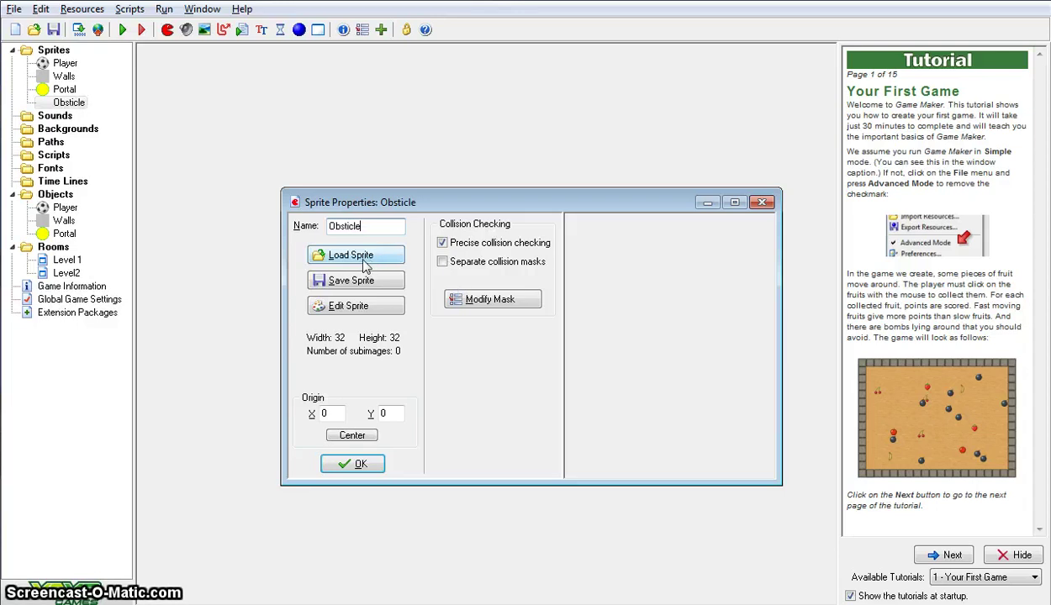
{"action": "left_click", "coordinate": [348, 307]}
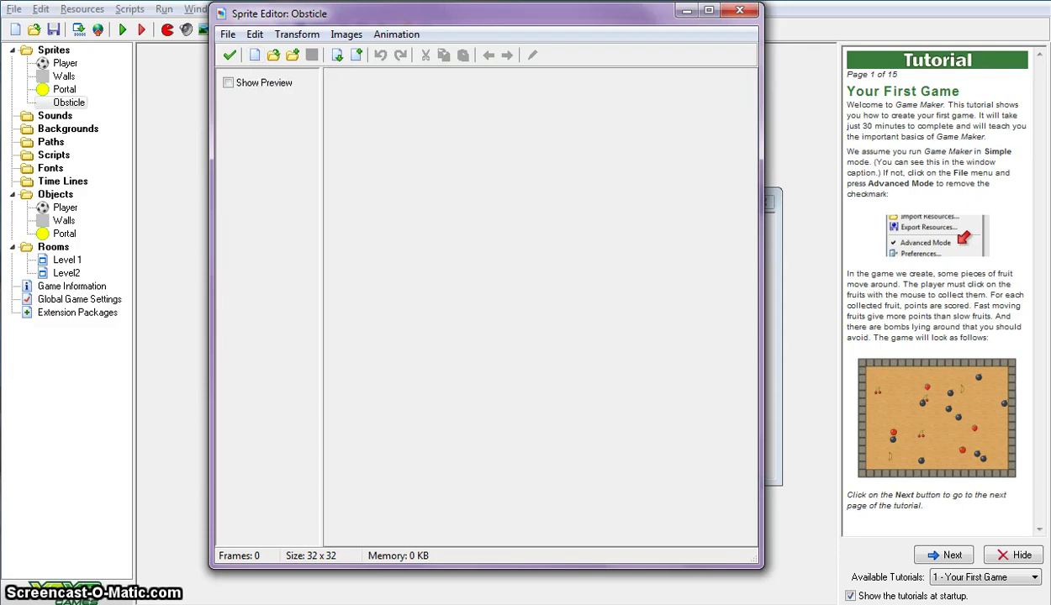
{"action": "left_click", "coordinate": [739, 10]}
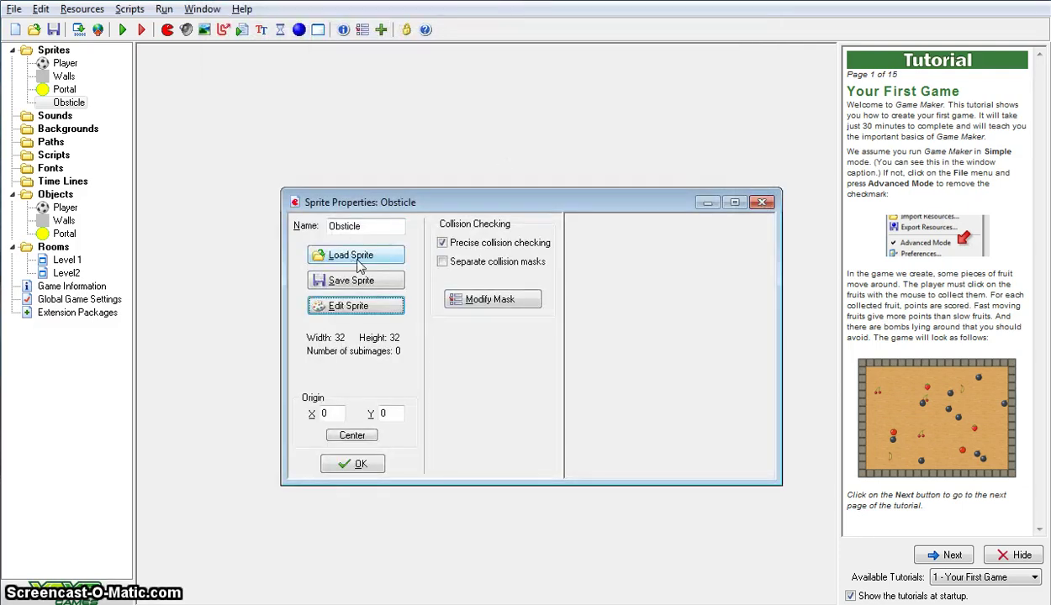
In the image loader, navigate back to the Sprites folder and show folders as medium icons
{"action": "left_click", "coordinate": [360, 264]}
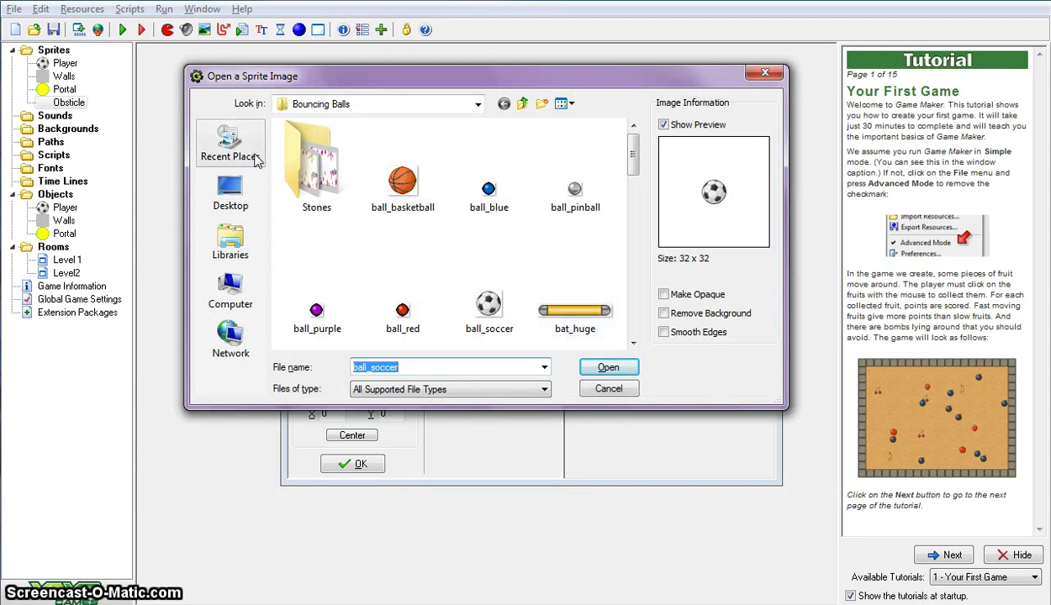
{"action": "double_click", "coordinate": [316, 169]}
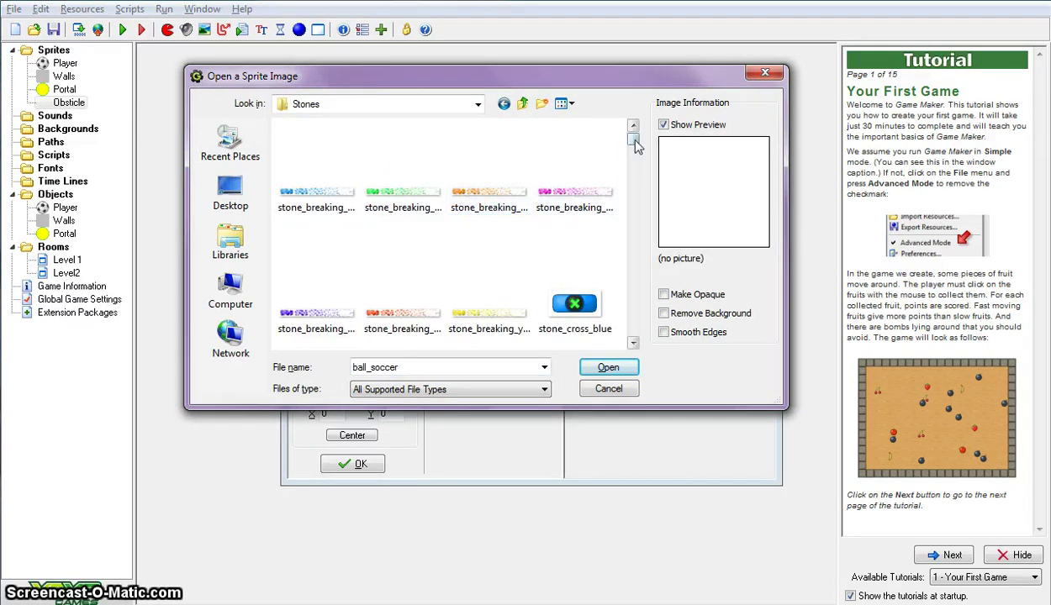
{"action": "left_click_drag", "start_coordinate": [634, 137], "coordinate": [633, 252]}
{"action": "left_click", "coordinate": [502, 104]}
{"action": "left_click", "coordinate": [522, 103]}
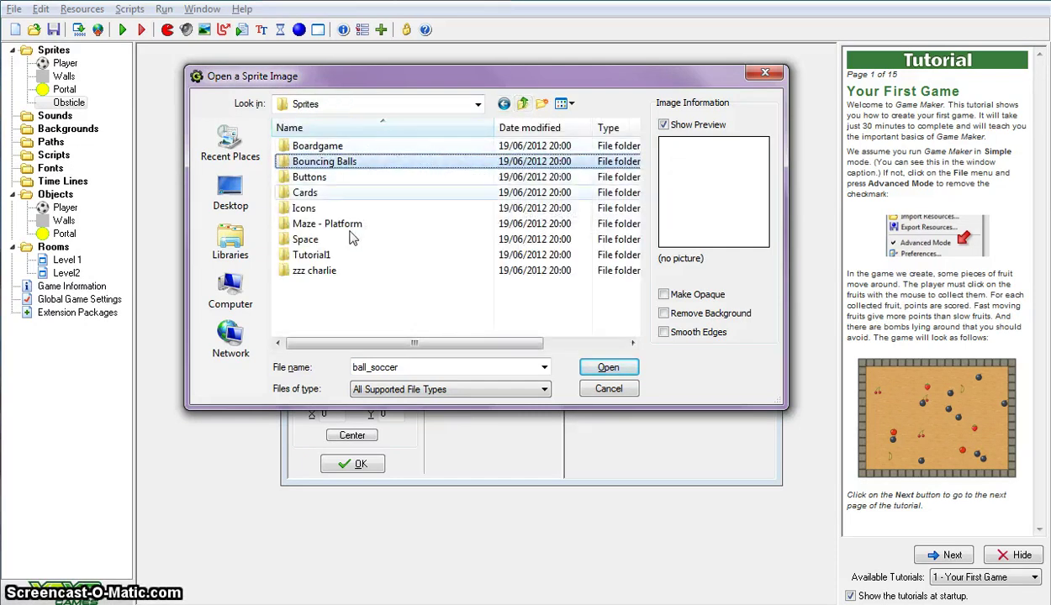
{"action": "left_click", "coordinate": [564, 104]}
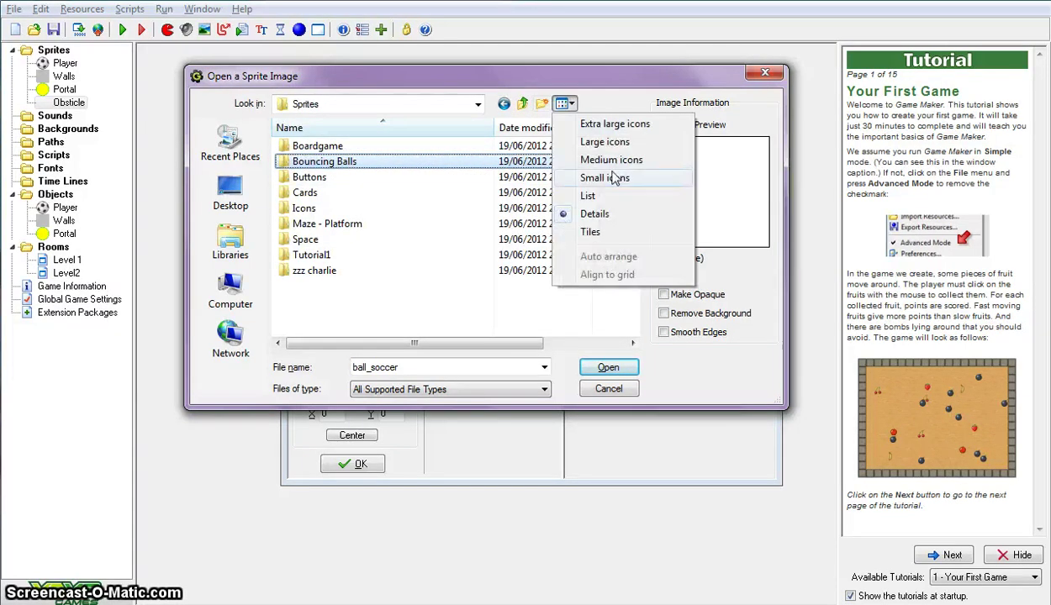
{"action": "left_click", "coordinate": [616, 178]}
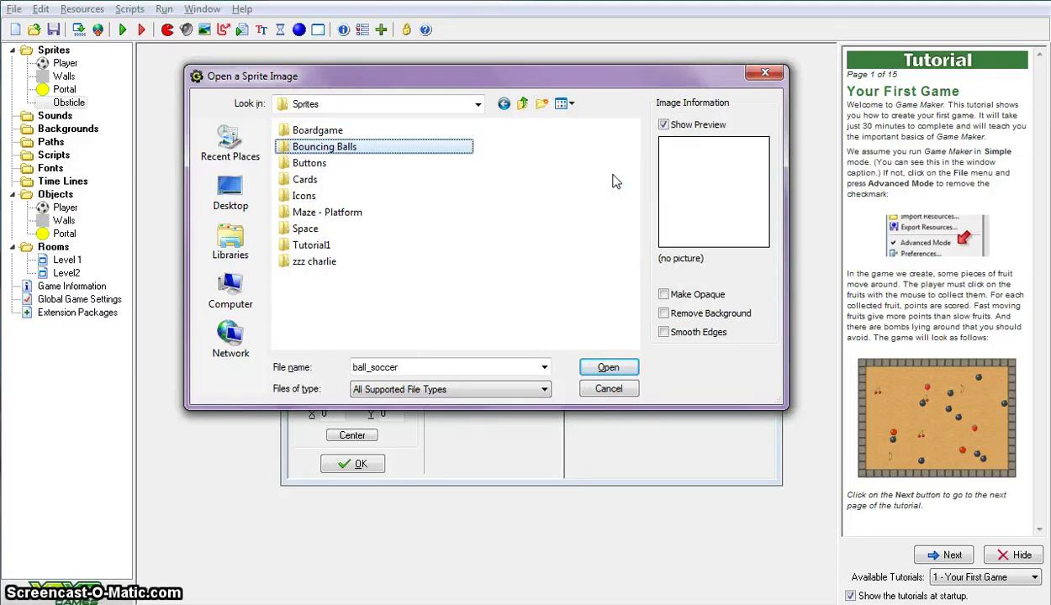
{"action": "left_click", "coordinate": [572, 103]}
{"action": "left_click", "coordinate": [622, 126]}
{"action": "left_click", "coordinate": [564, 103]}
{"action": "left_click", "coordinate": [611, 165]}
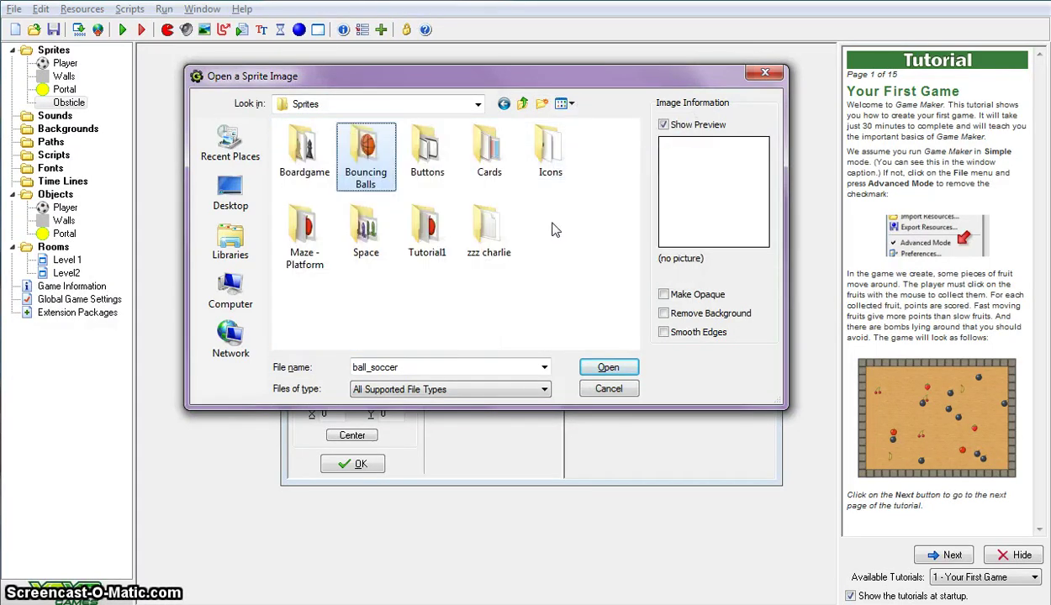
Load the 32x32 boulder image from the Maze - Platform folder into the sprite
{"action": "double_click", "coordinate": [308, 227]}
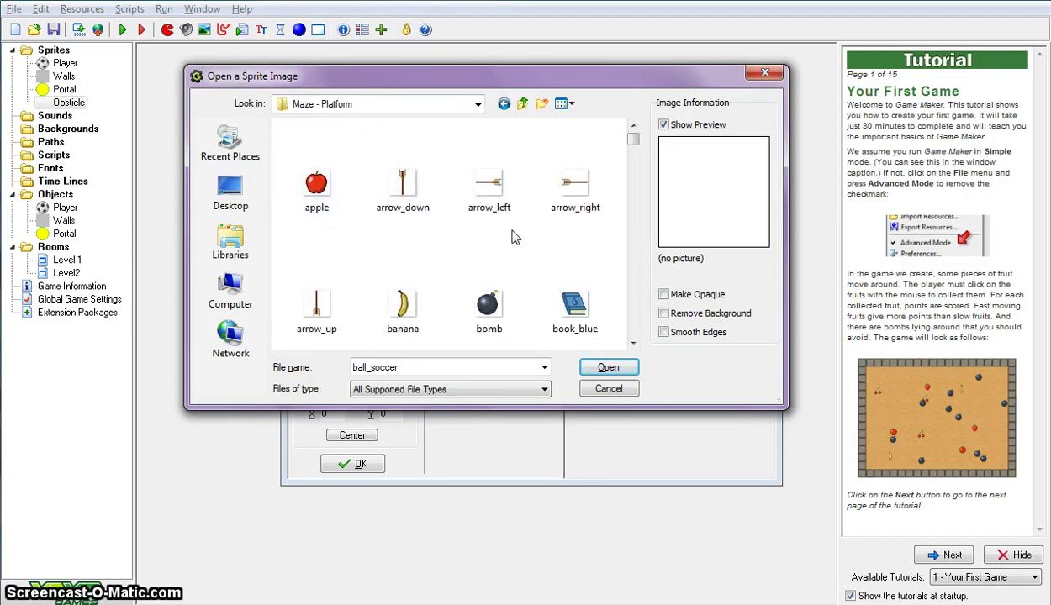
{"action": "scroll", "coordinate": [486, 231], "scroll_direction": "down", "scroll_amount": 1}
{"action": "scroll", "coordinate": [534, 208], "scroll_direction": "down", "scroll_amount": 1}
{"action": "scroll", "coordinate": [539, 212], "scroll_direction": "down", "scroll_amount": 1}
{"action": "scroll", "coordinate": [476, 234], "scroll_direction": "down", "scroll_amount": 1}
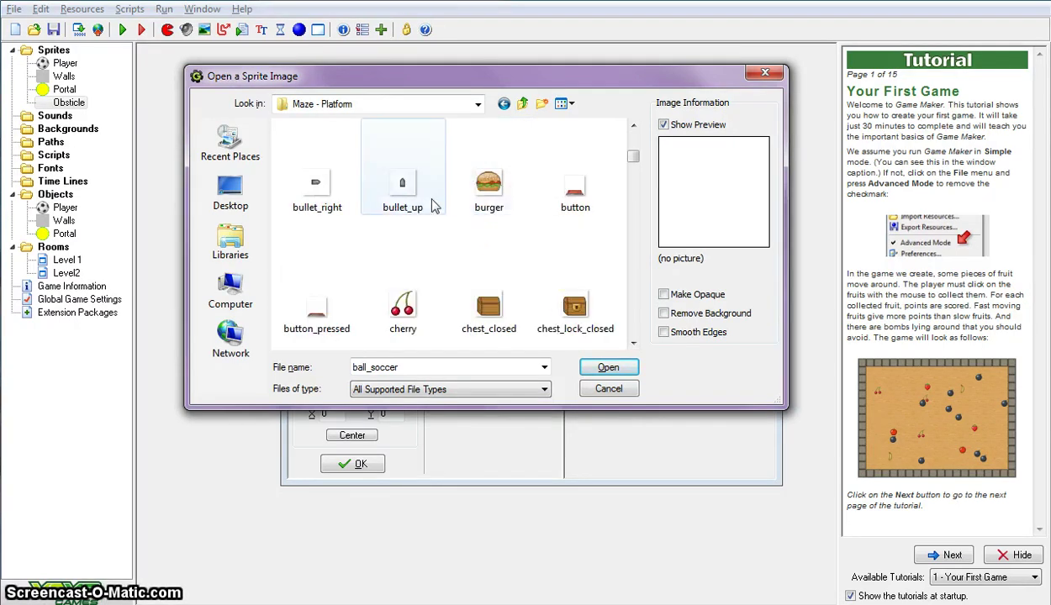
{"action": "scroll", "coordinate": [403, 215], "scroll_direction": "up", "scroll_amount": 1}
{"action": "left_click", "coordinate": [326, 186]}
{"action": "double_click", "coordinate": [326, 187]}
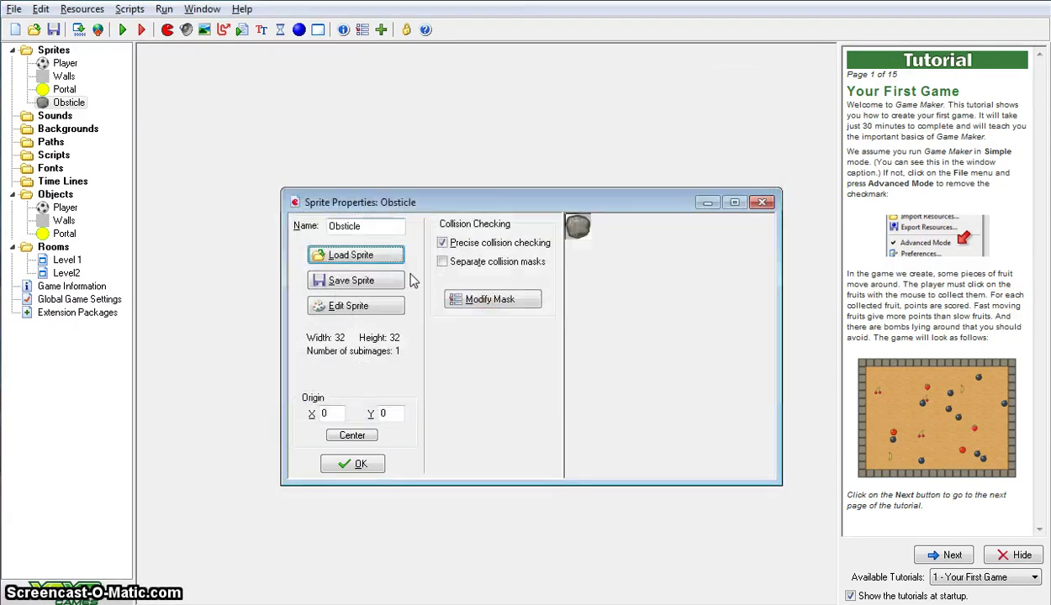
Confirm the sprite, then create an Obsticle object using the Obsticle boulder sprite
{"action": "left_click", "coordinate": [354, 464]}
{"action": "left_click", "coordinate": [298, 30]}
{"action": "left_click_drag", "start_coordinate": [420, 225], "coordinate": [187, 192]}
{"action": "type", "text": "B"}
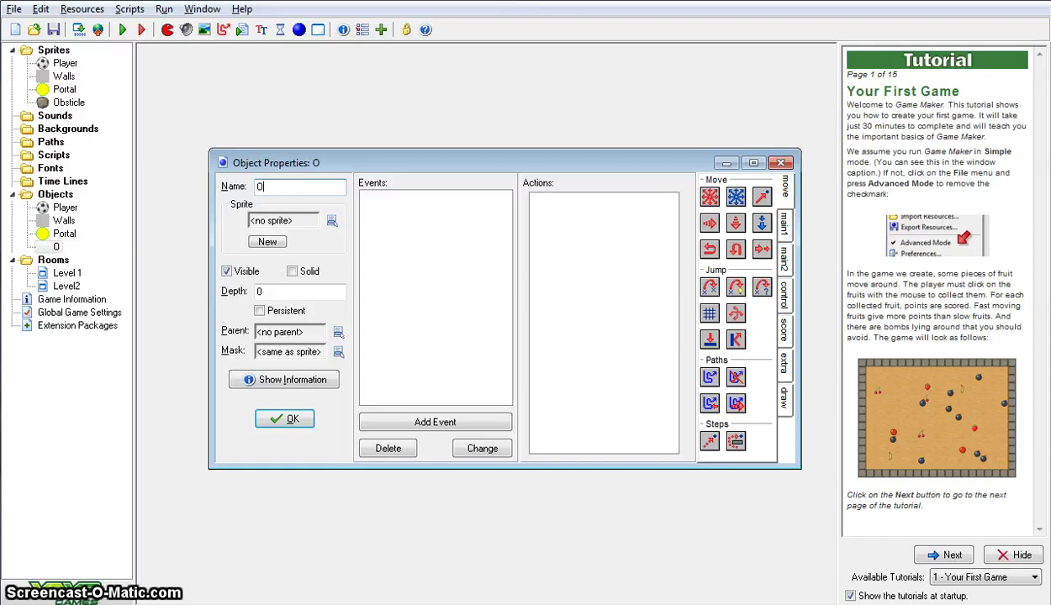
{"action": "type", "text": "bsticle"}
{"action": "left_click", "coordinate": [332, 220]}
{"action": "left_click", "coordinate": [383, 299]}
{"action": "left_click", "coordinate": [285, 419]}
Open the Player object and begin adding a Collision event
{"action": "double_click", "coordinate": [65, 208]}
{"action": "left_click_drag", "start_coordinate": [471, 240], "coordinate": [326, 132]}
{"action": "left_click", "coordinate": [402, 396]}
{"action": "left_click", "coordinate": [435, 320]}
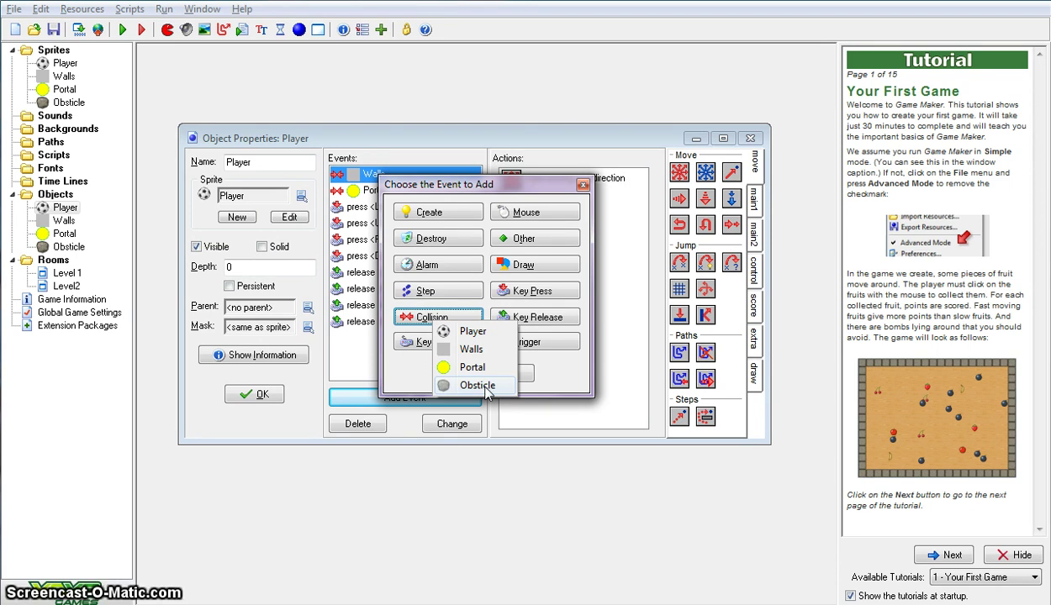
Give Player an Obsticle collision event that restarts the room with a Push transition
{"action": "left_click", "coordinate": [477, 385]}
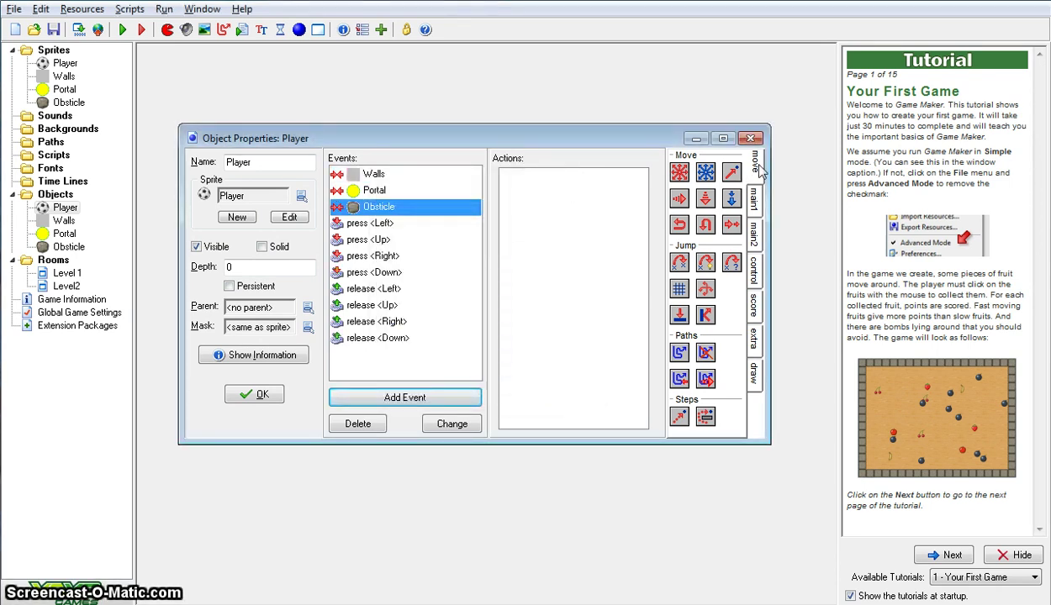
{"action": "left_click", "coordinate": [754, 198]}
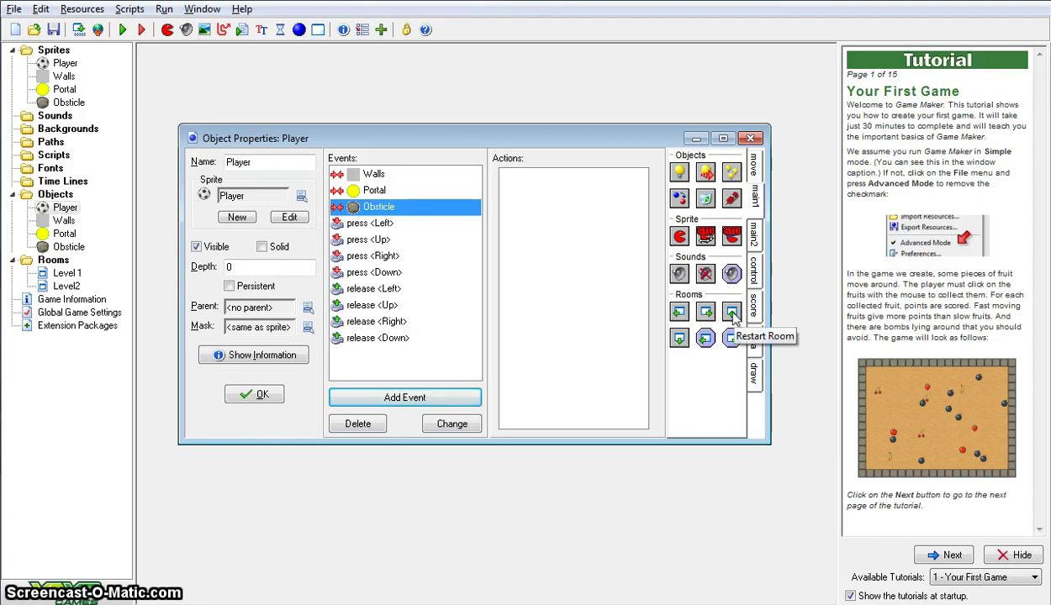
{"action": "left_click_drag", "start_coordinate": [734, 318], "coordinate": [556, 248]}
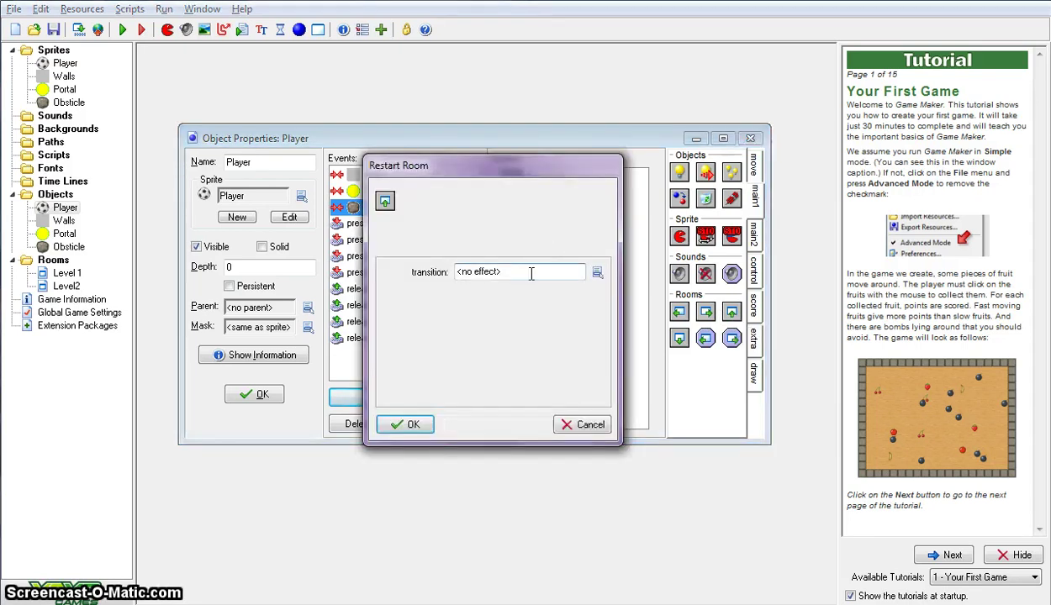
{"action": "left_click", "coordinate": [596, 274]}
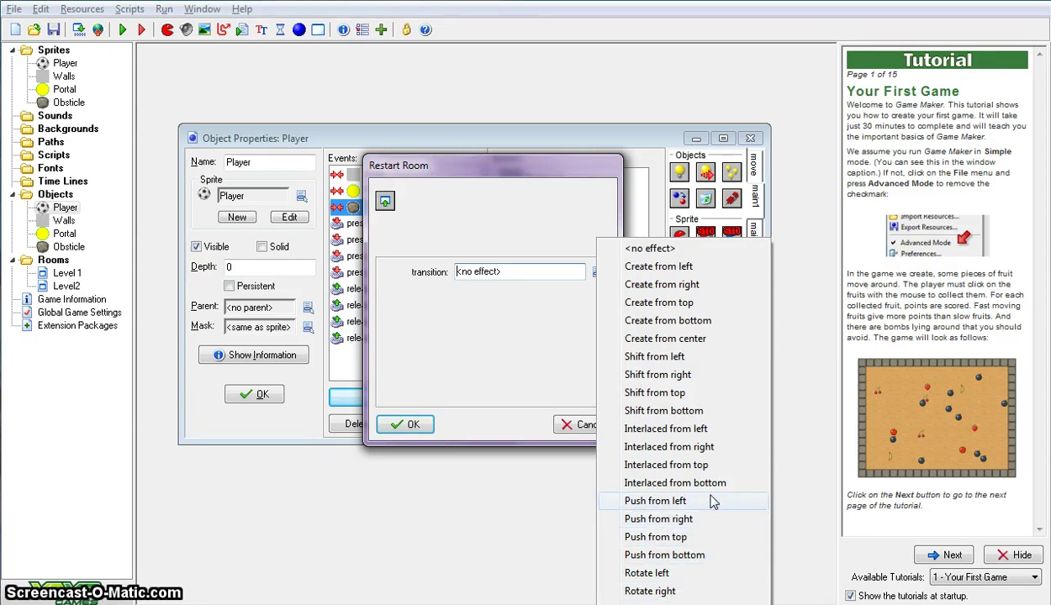
{"action": "left_click", "coordinate": [697, 537]}
{"action": "left_click", "coordinate": [397, 424]}
{"action": "left_click", "coordinate": [255, 395]}
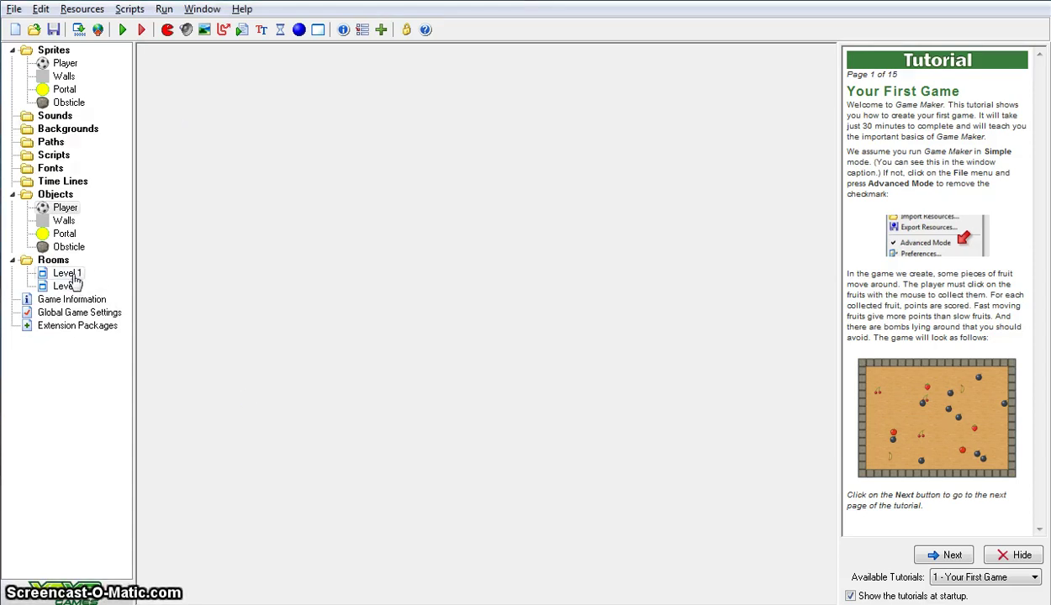
In Level 1, place a vertical column of Obsticle boulders down the middle
{"action": "double_click", "coordinate": [73, 276]}
{"action": "left_click", "coordinate": [166, 141]}
{"action": "left_click", "coordinate": [211, 201]}
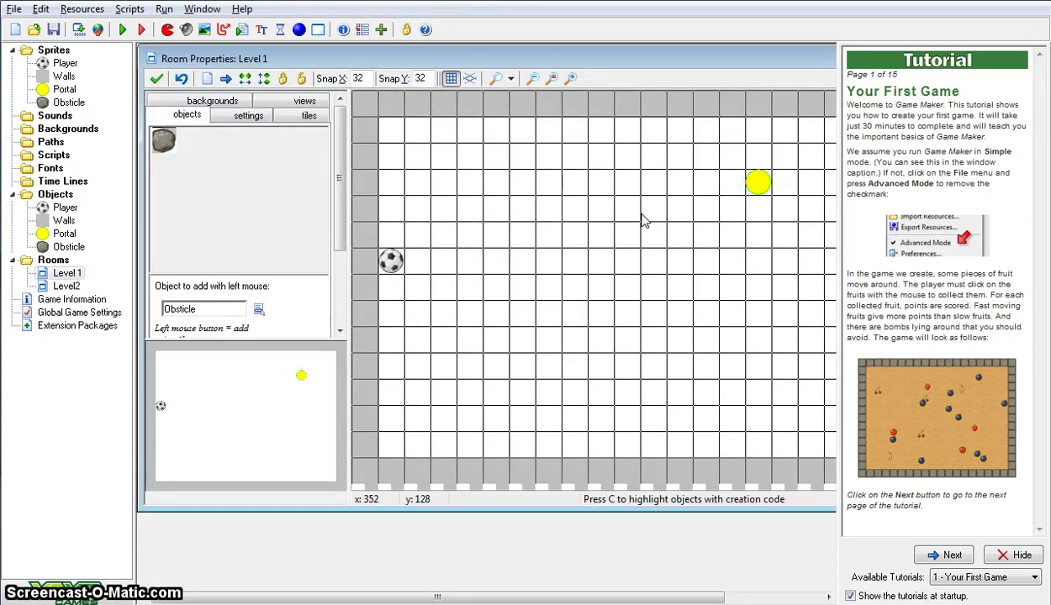
{"action": "left_click_drag", "start_coordinate": [601, 131], "coordinate": [600, 394], "text": "shift"}
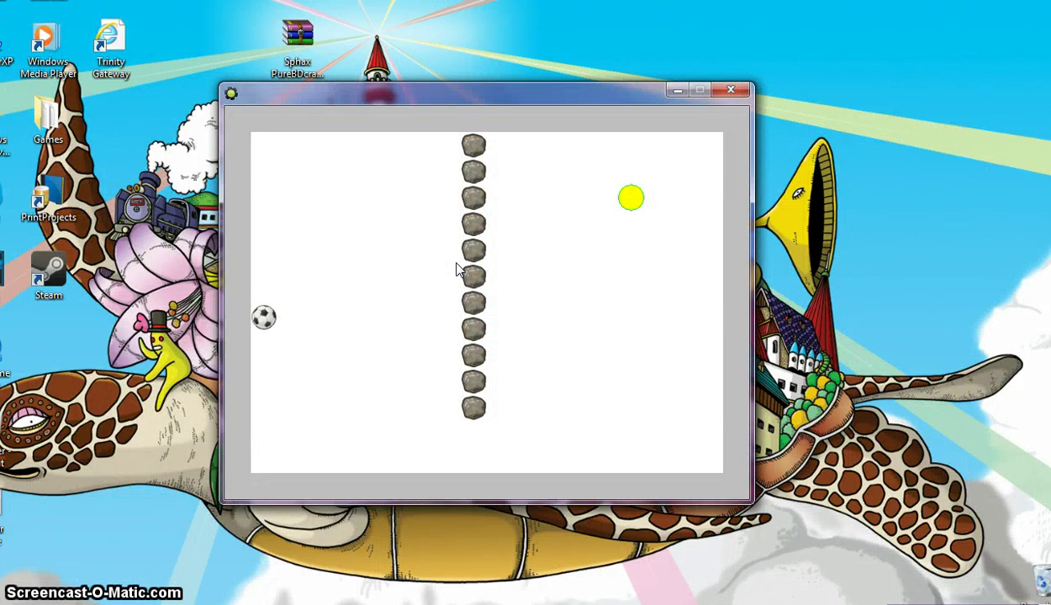
Steer the ball right into the boulder wall to trigger a restart, then quit the test game
{"action": "key", "text": "Right"}
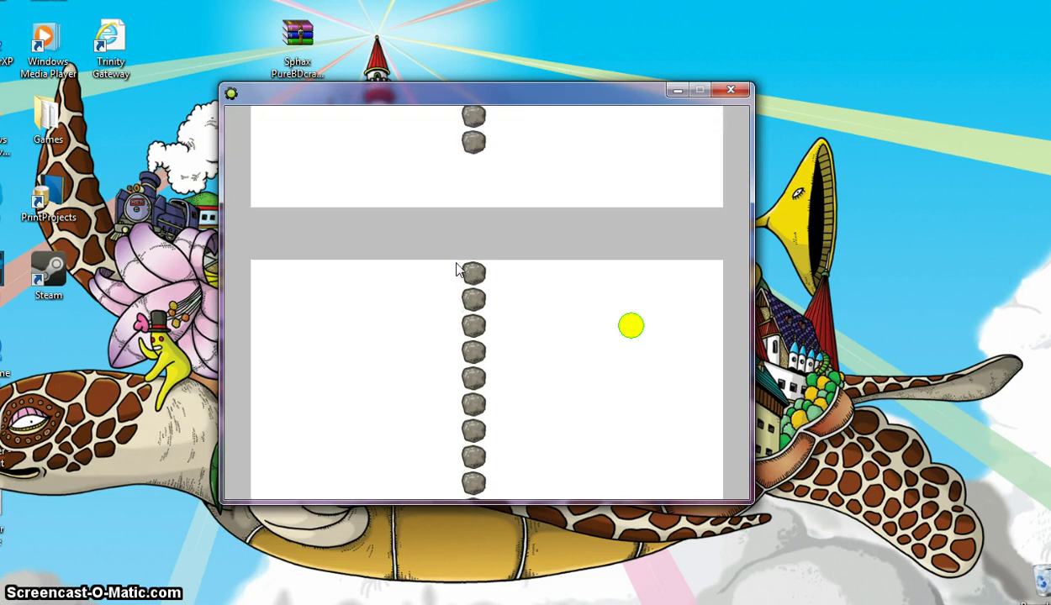
{"action": "key", "text": "Escape"}
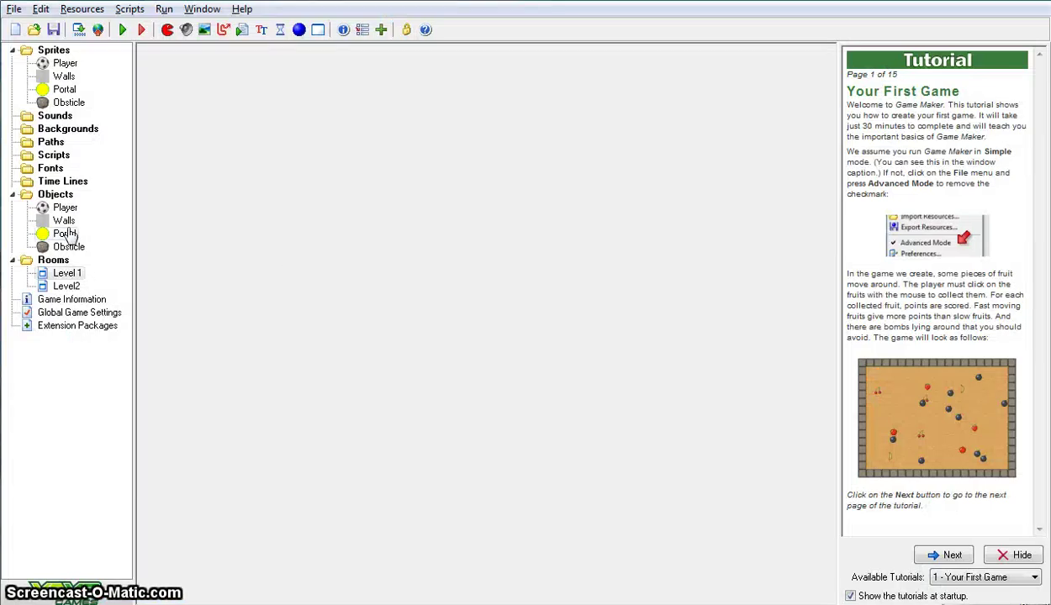
Set the Player's Left and Up key-press movement speed to 4
{"action": "double_click", "coordinate": [65, 207]}
{"action": "left_click", "coordinate": [327, 166]}
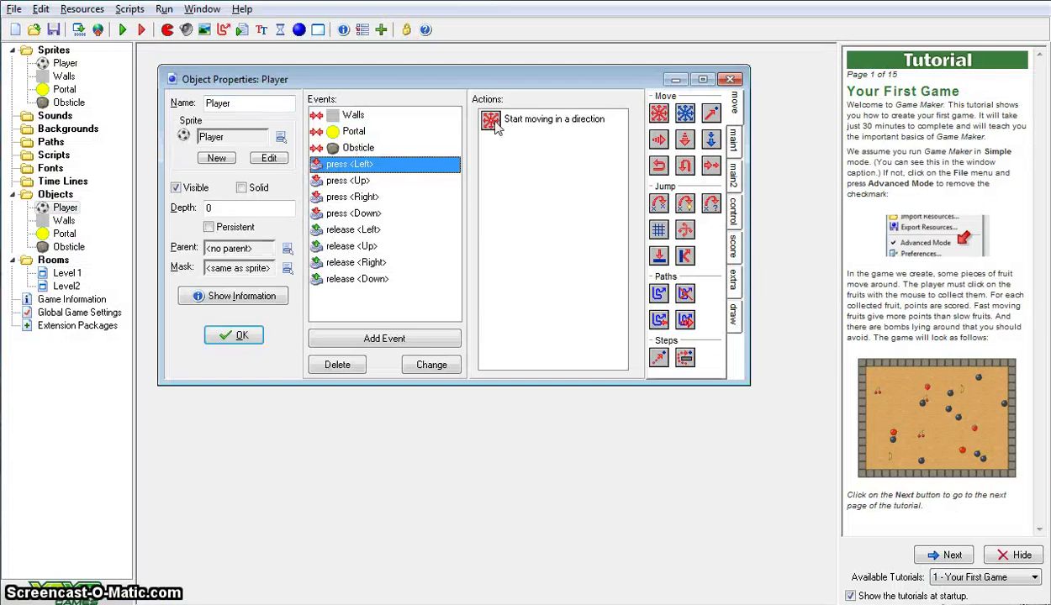
{"action": "double_click", "coordinate": [551, 118]}
{"action": "double_click", "coordinate": [458, 350]}
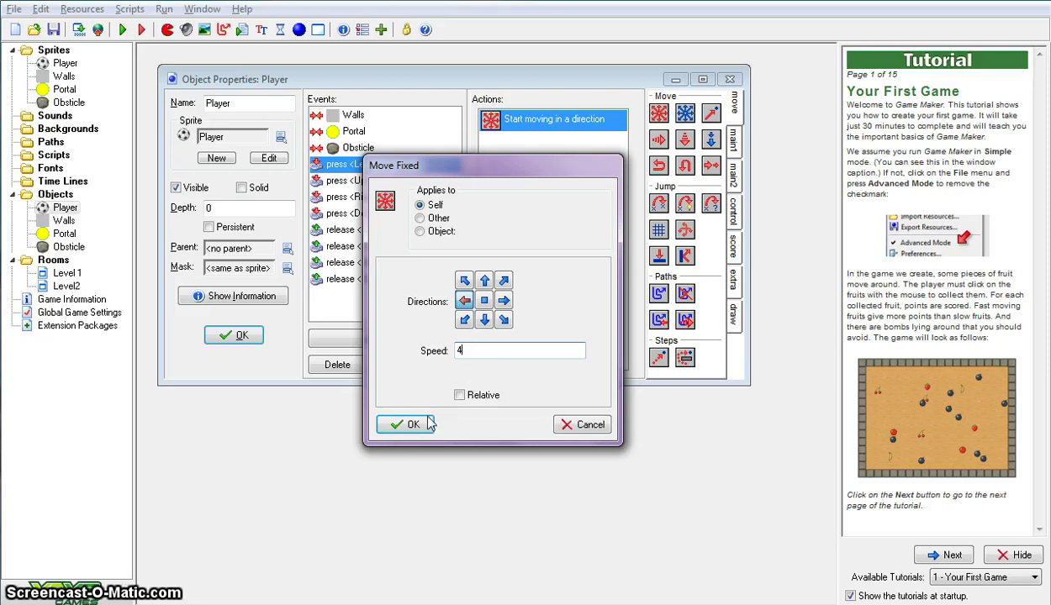
{"action": "left_click", "coordinate": [404, 424]}
{"action": "left_click", "coordinate": [364, 181]}
{"action": "double_click", "coordinate": [504, 120]}
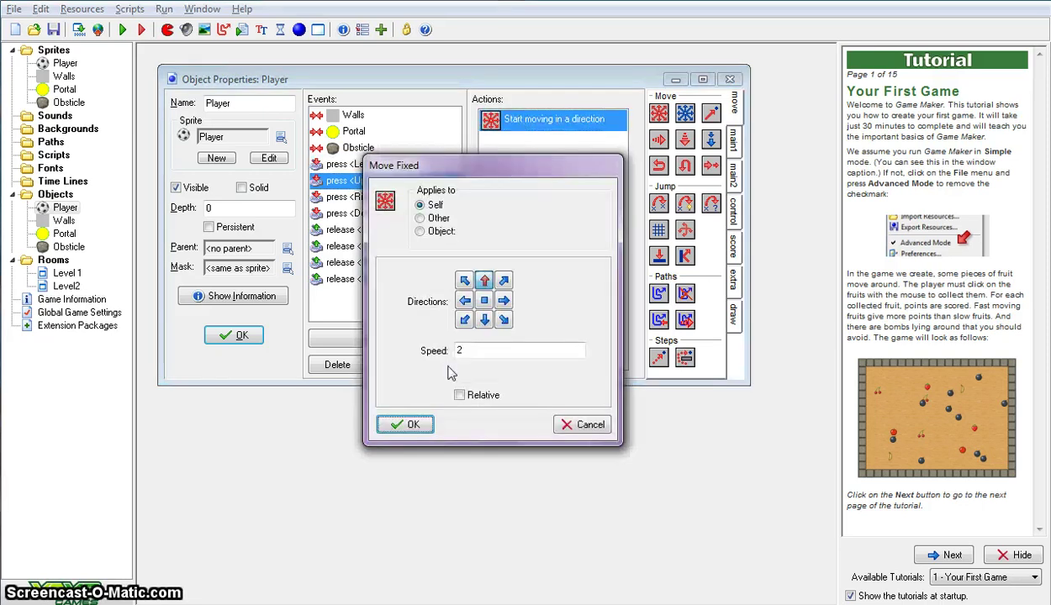
{"action": "double_click", "coordinate": [463, 351]}
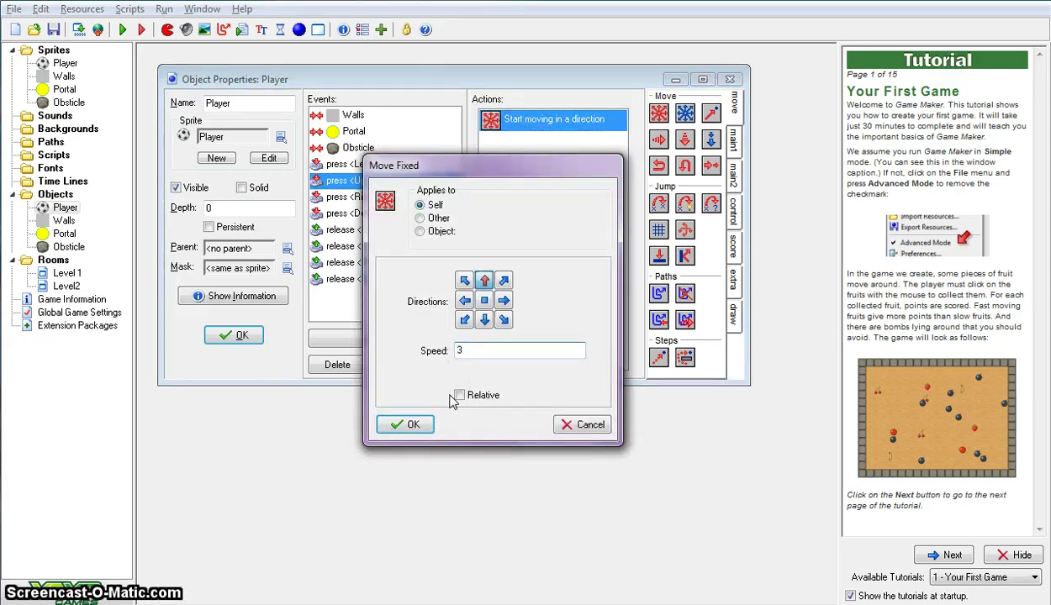
{"action": "left_click", "coordinate": [404, 424]}
Set the Right key-press movement speed to 4, check the Down movement, and close Player
{"action": "left_click", "coordinate": [343, 197]}
{"action": "double_click", "coordinate": [538, 120]}
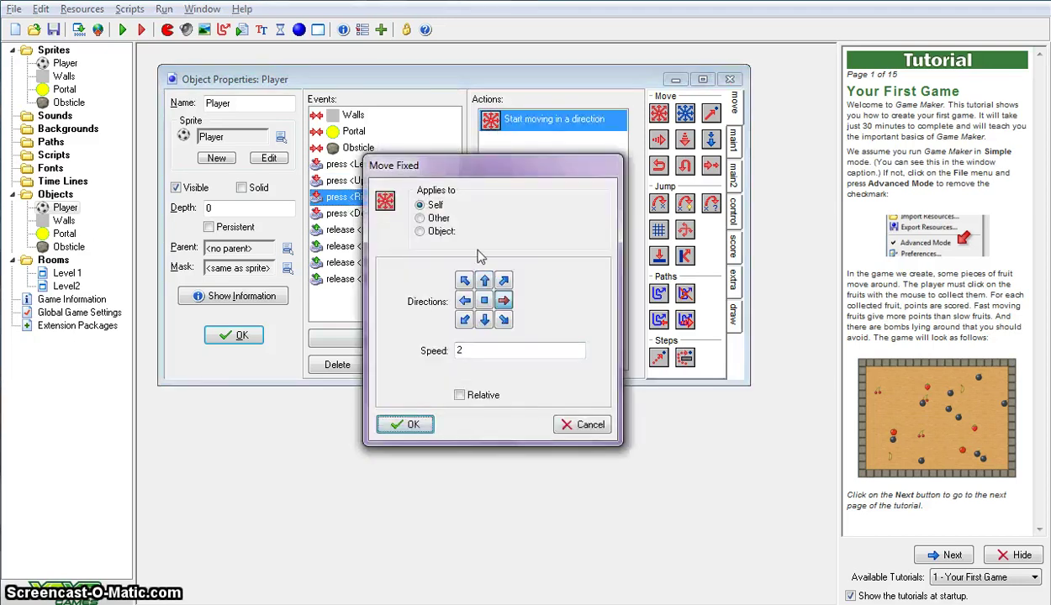
{"action": "double_click", "coordinate": [503, 349]}
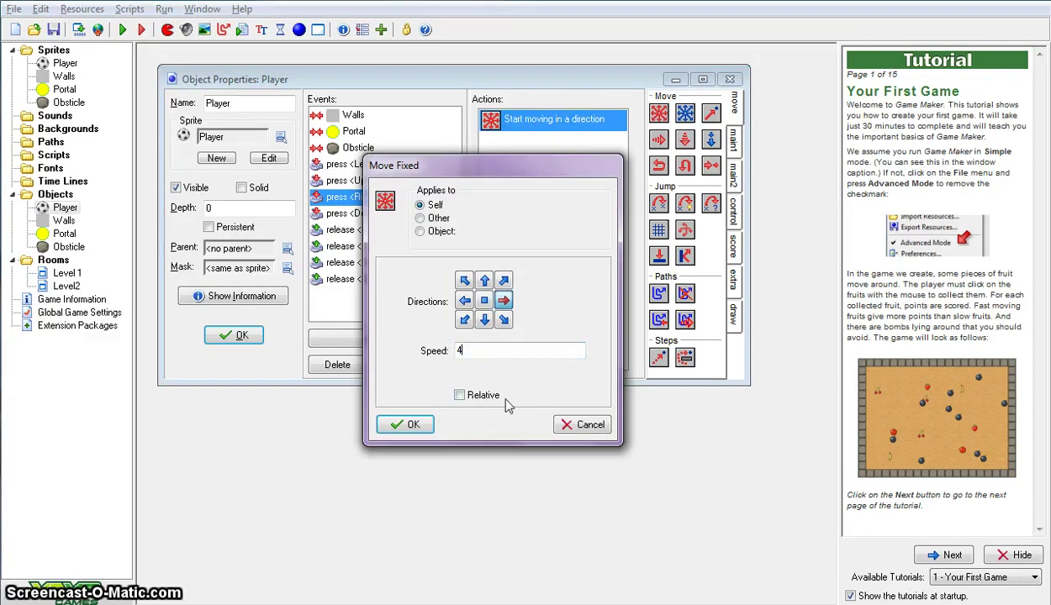
{"action": "type", "text": "4"}
{"action": "left_click", "coordinate": [416, 424]}
{"action": "left_click", "coordinate": [353, 214]}
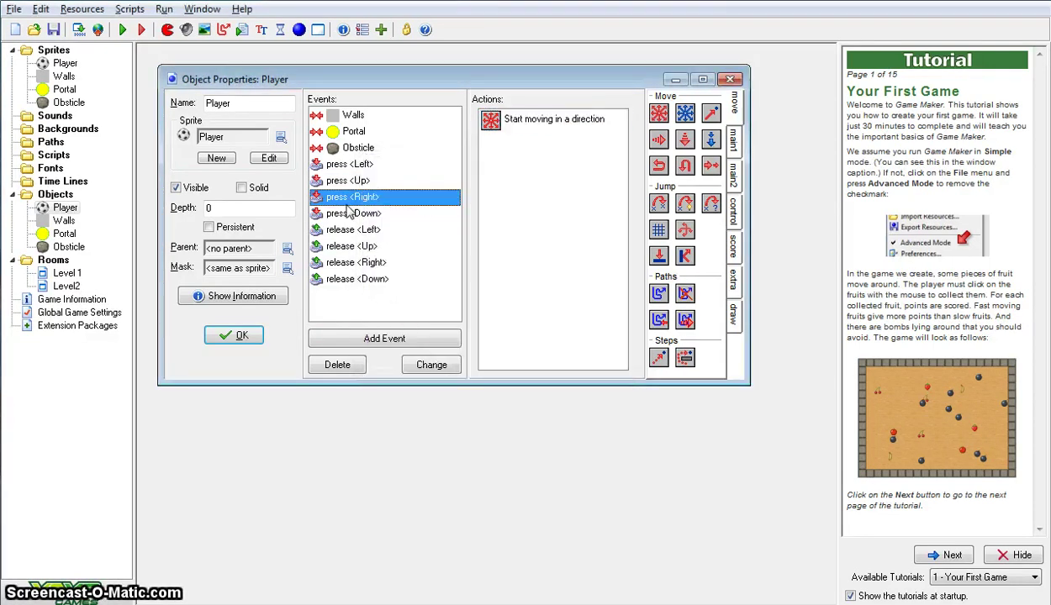
{"action": "double_click", "coordinate": [544, 122]}
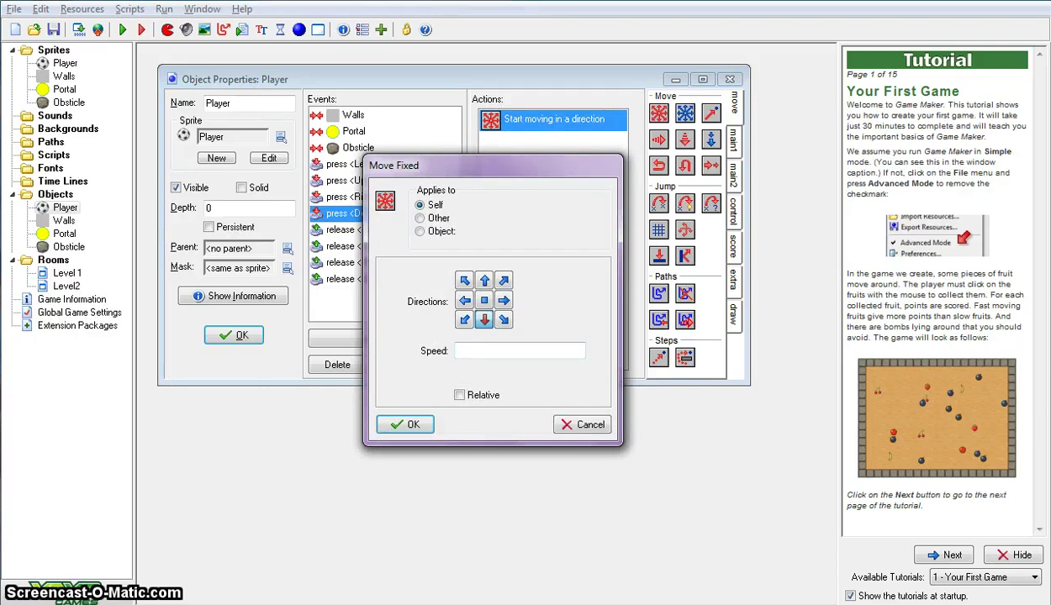
{"action": "left_click", "coordinate": [406, 424]}
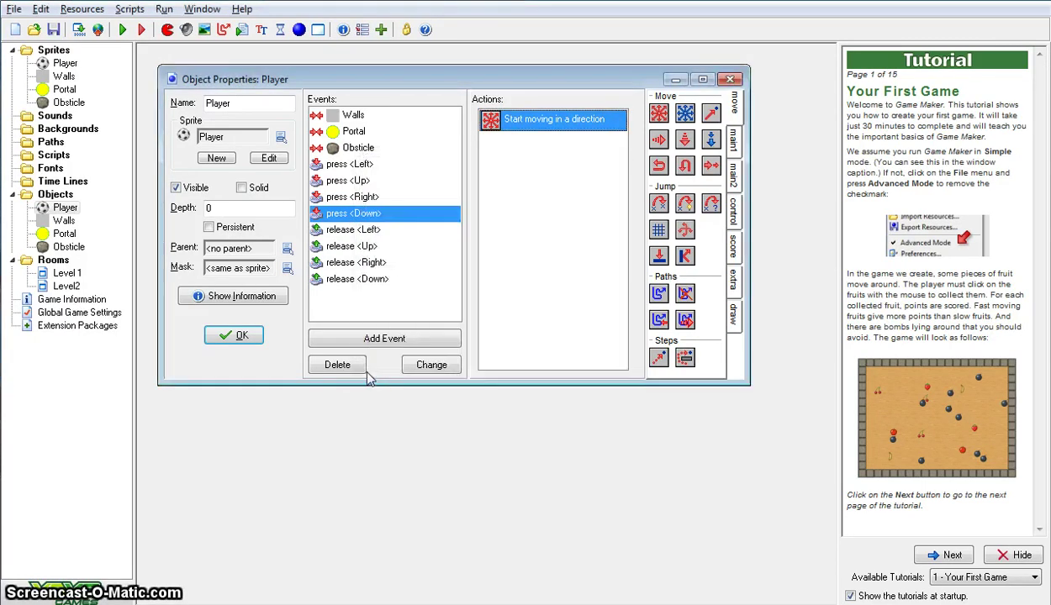
{"action": "left_click", "coordinate": [233, 337]}
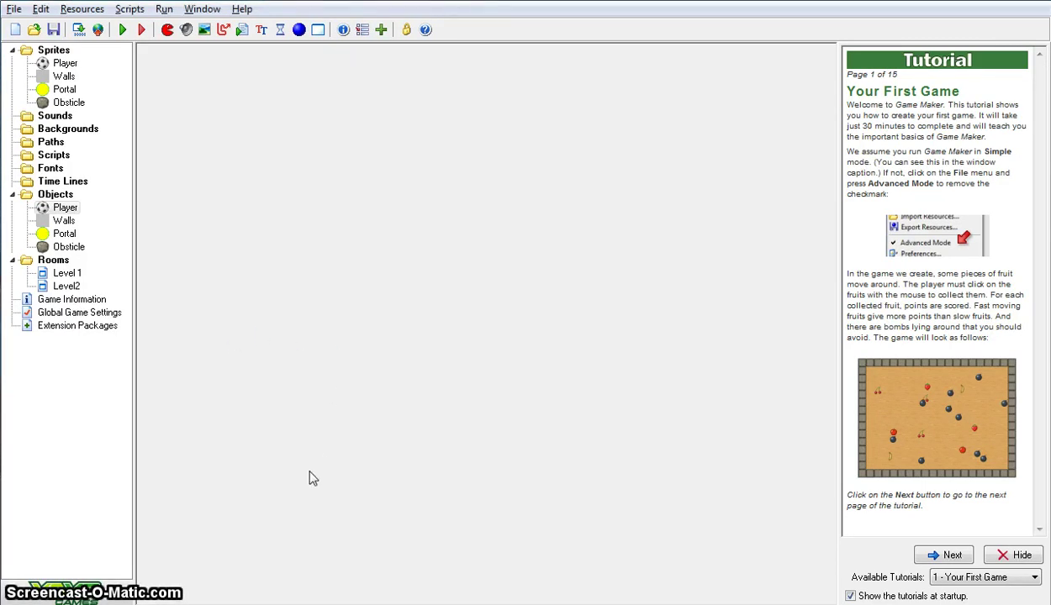